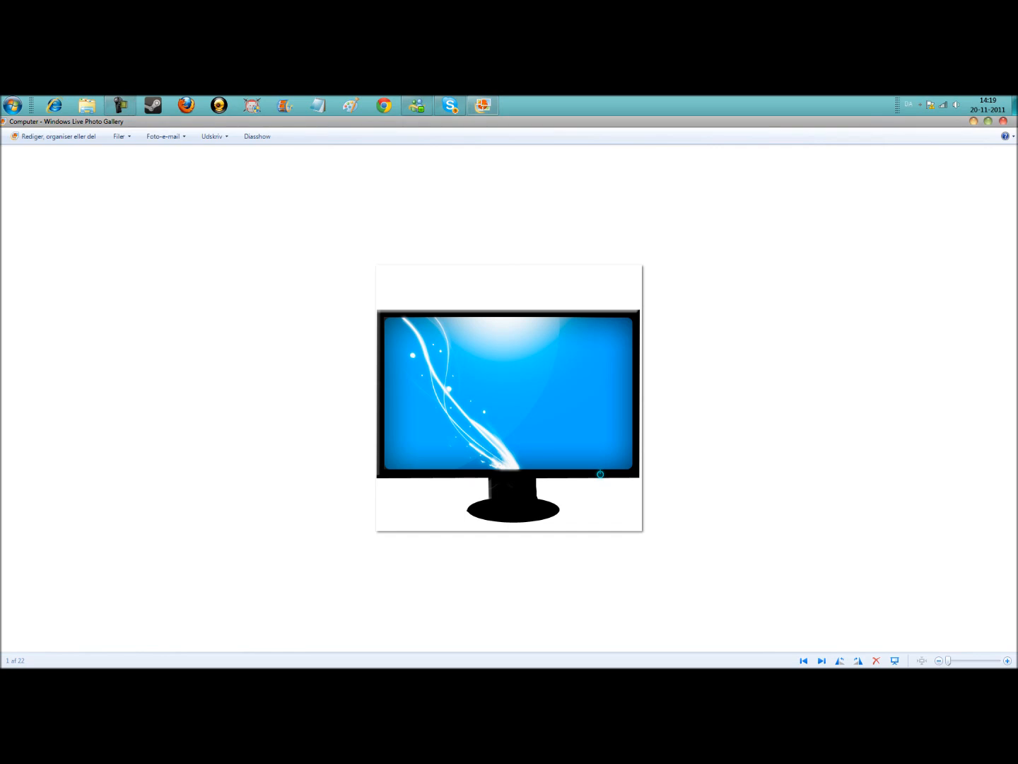
Step: Launch Adobe Photoshop CS5.1 from the Start menu's program list
left_click(12, 105)
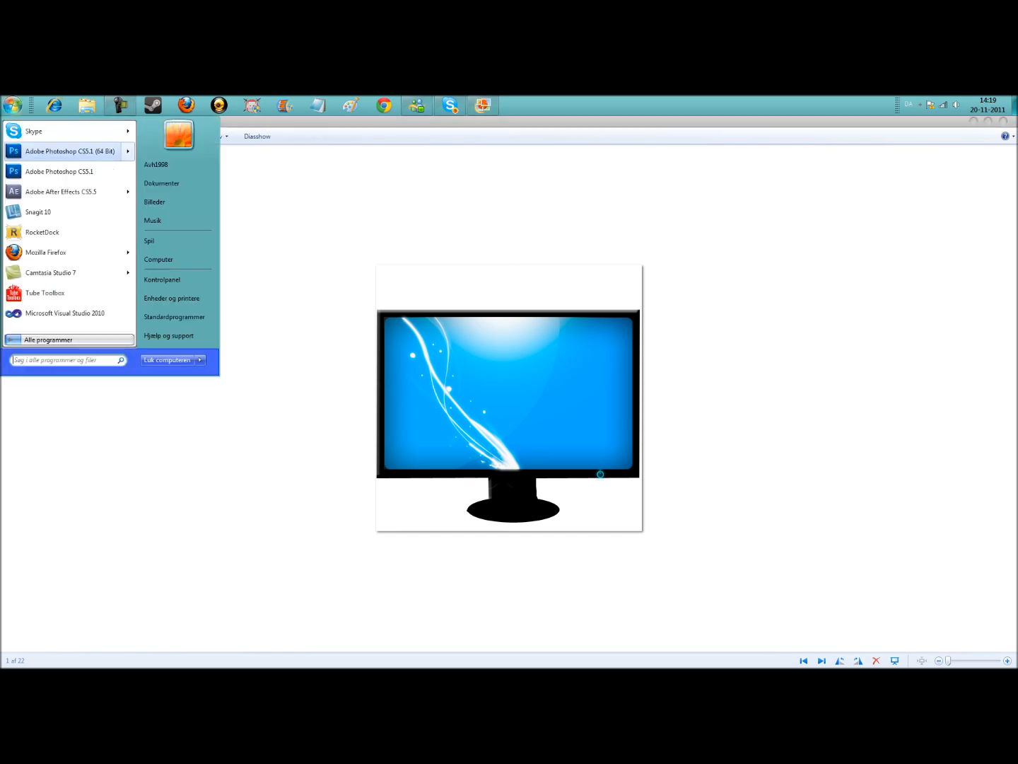
left_click(69, 150)
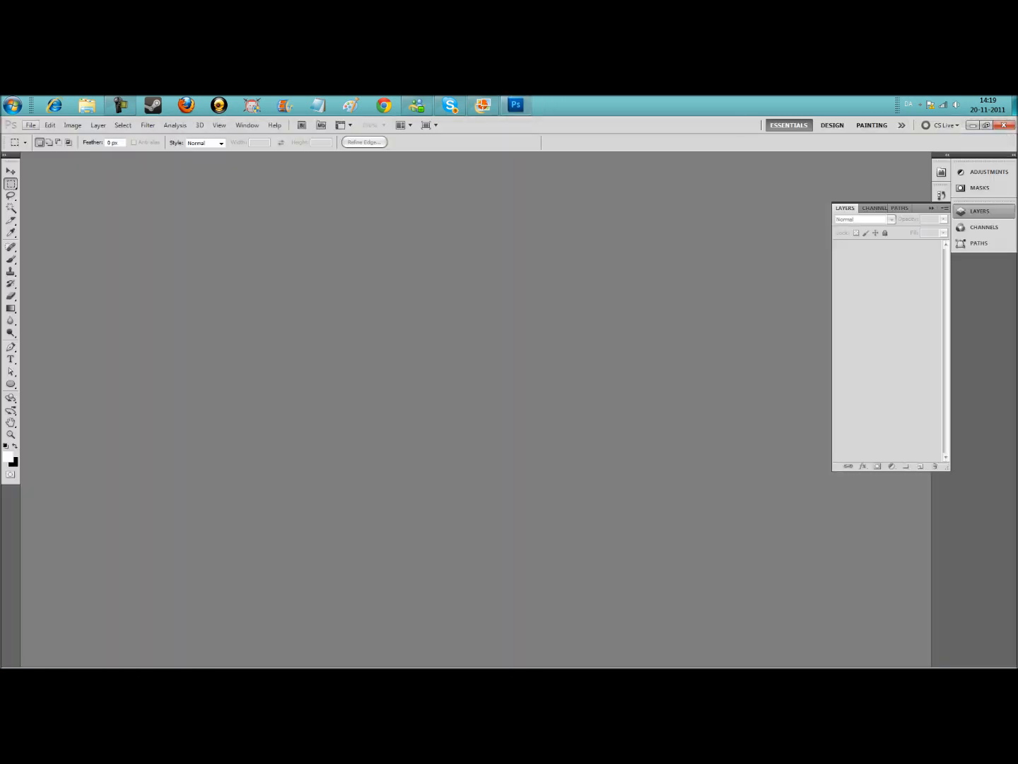
Step: Create a new 500 × 500 px document with a transparent background
left_click(30, 125)
left_click(40, 136)
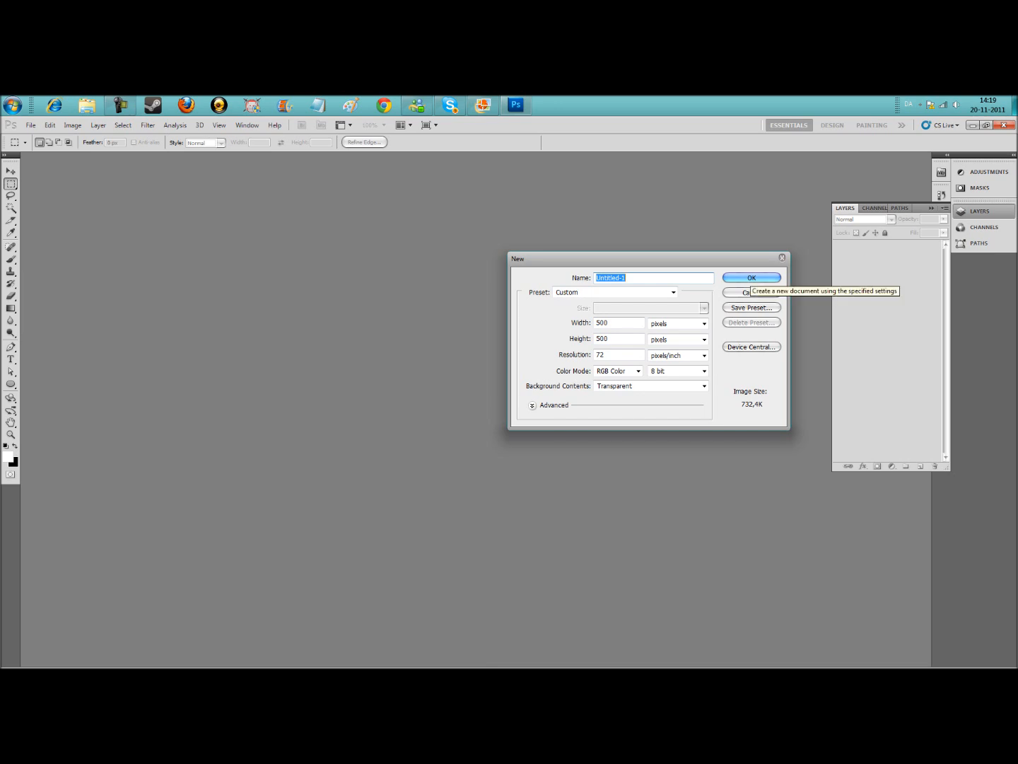
left_click(748, 278)
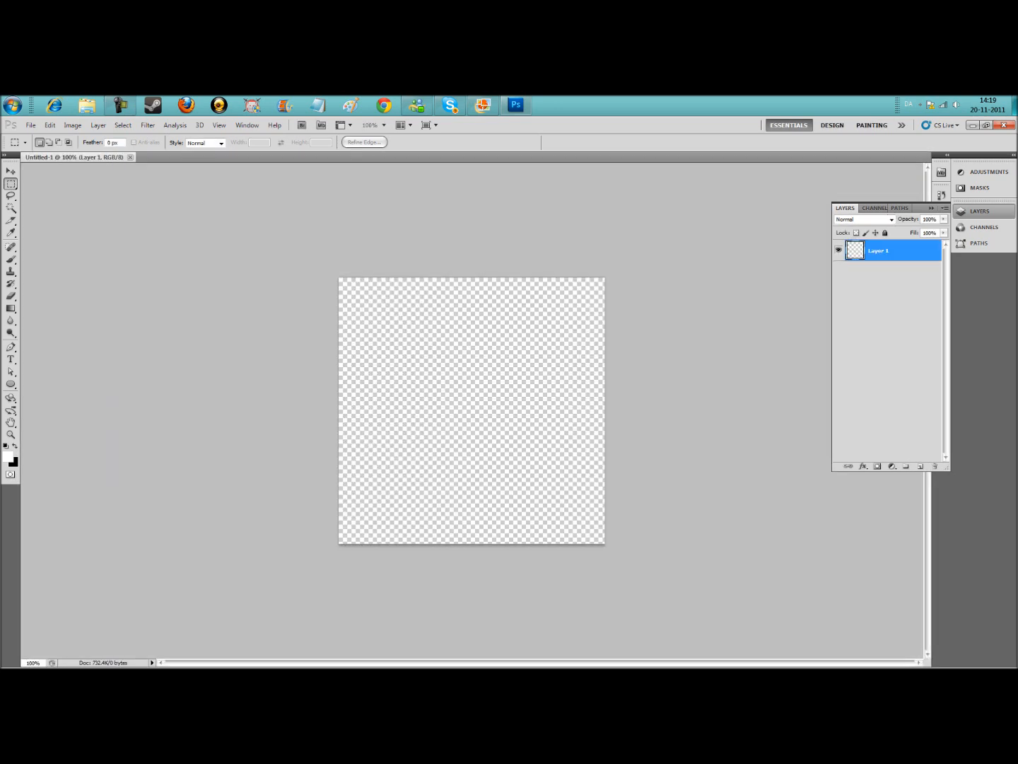
Step: Place the monitor picture images (67) into the document
left_click(30, 125)
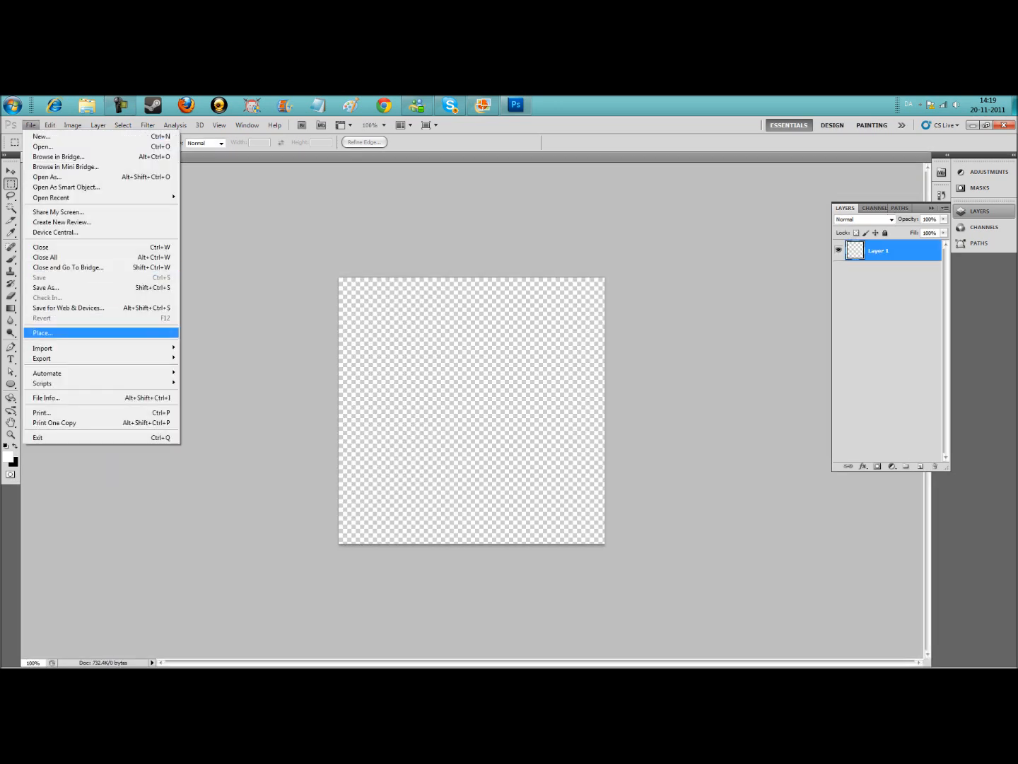
left_click(44, 333)
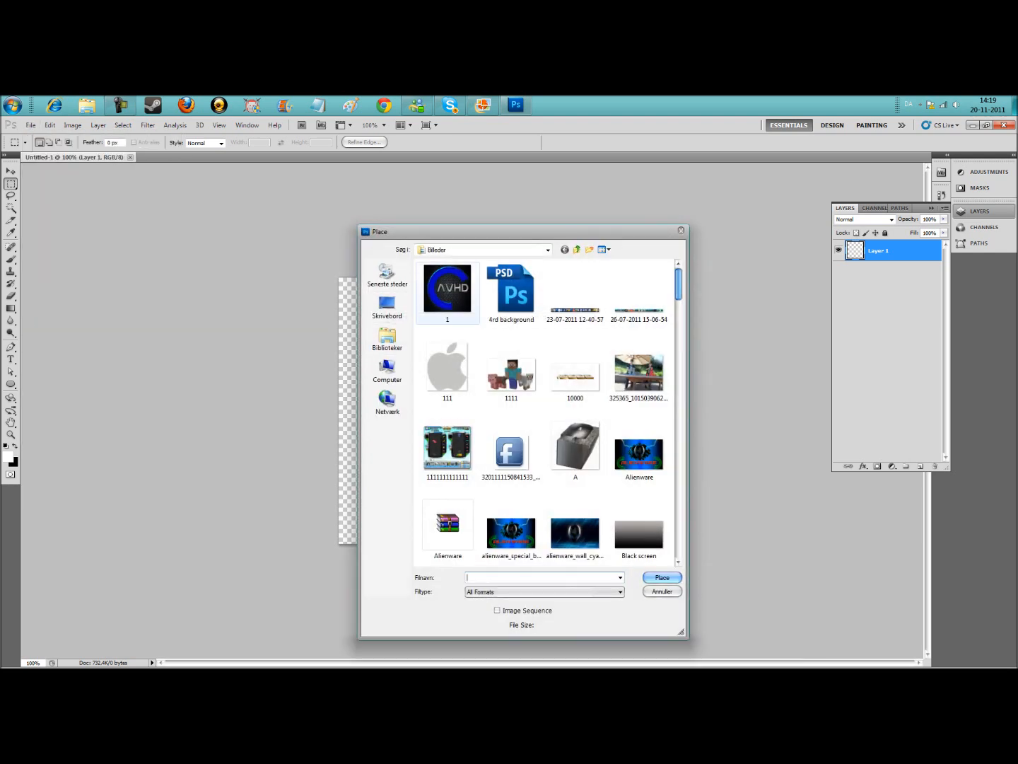
scroll(545, 411, "down", 1)
scroll(546, 409, "down", 3)
scroll(546, 409, "down", 3)
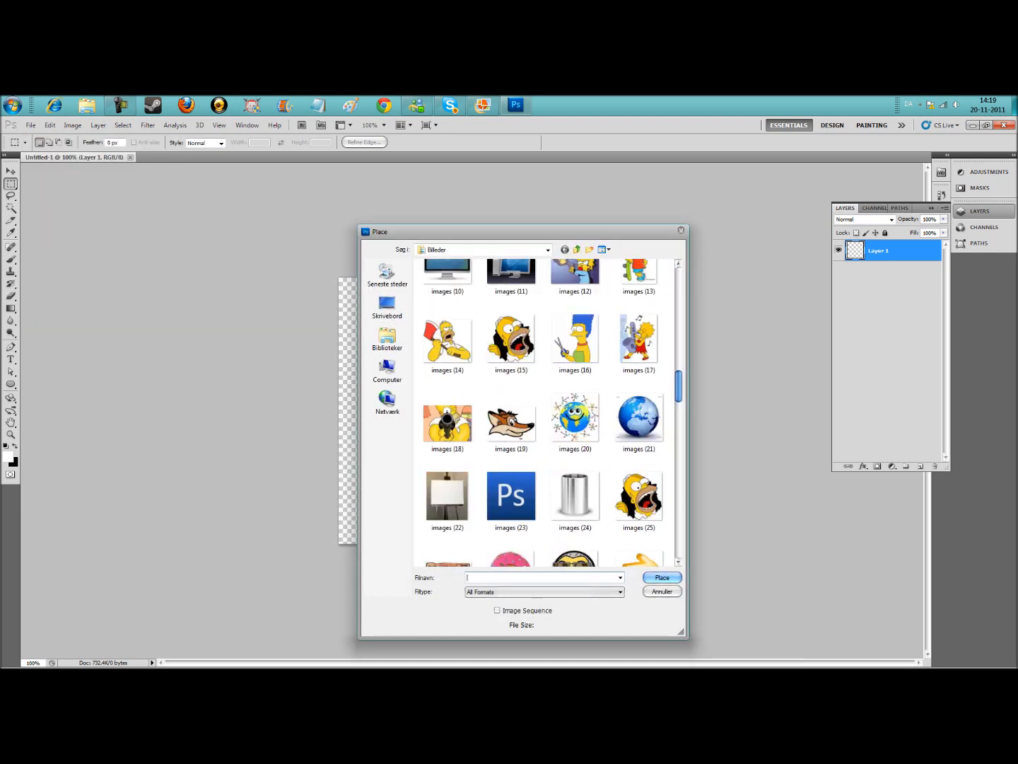
scroll(546, 410, "down", 4)
scroll(545, 410, "down", 5)
scroll(546, 410, "down", 1)
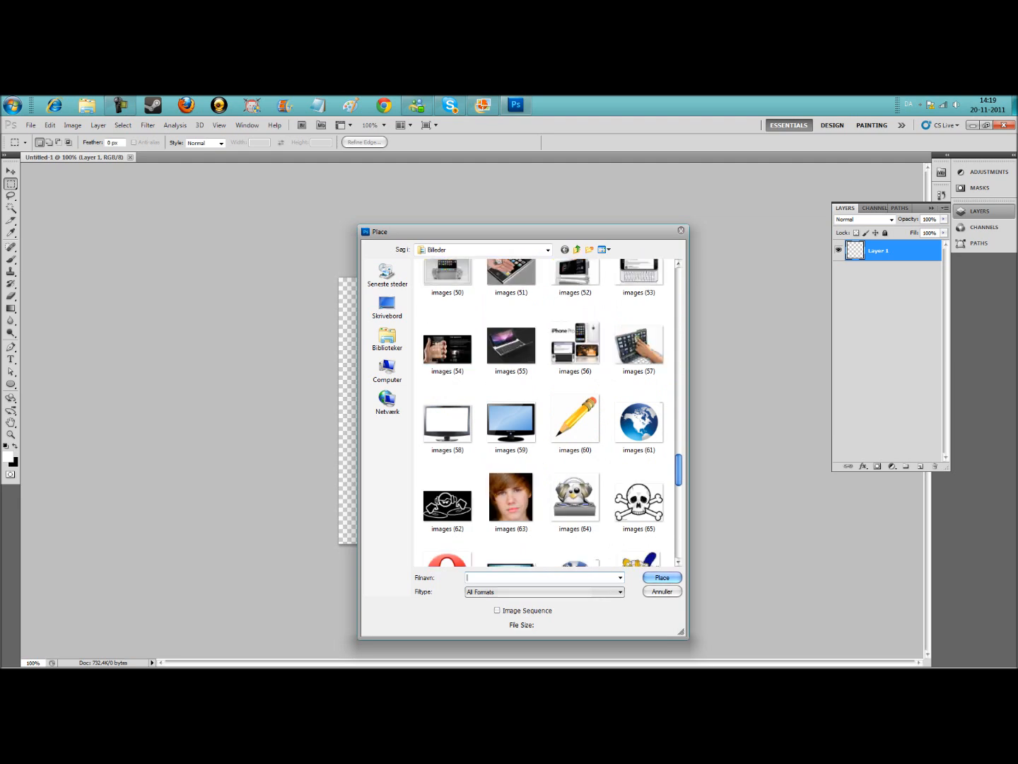
scroll(546, 410, "down", 2)
left_click(509, 443)
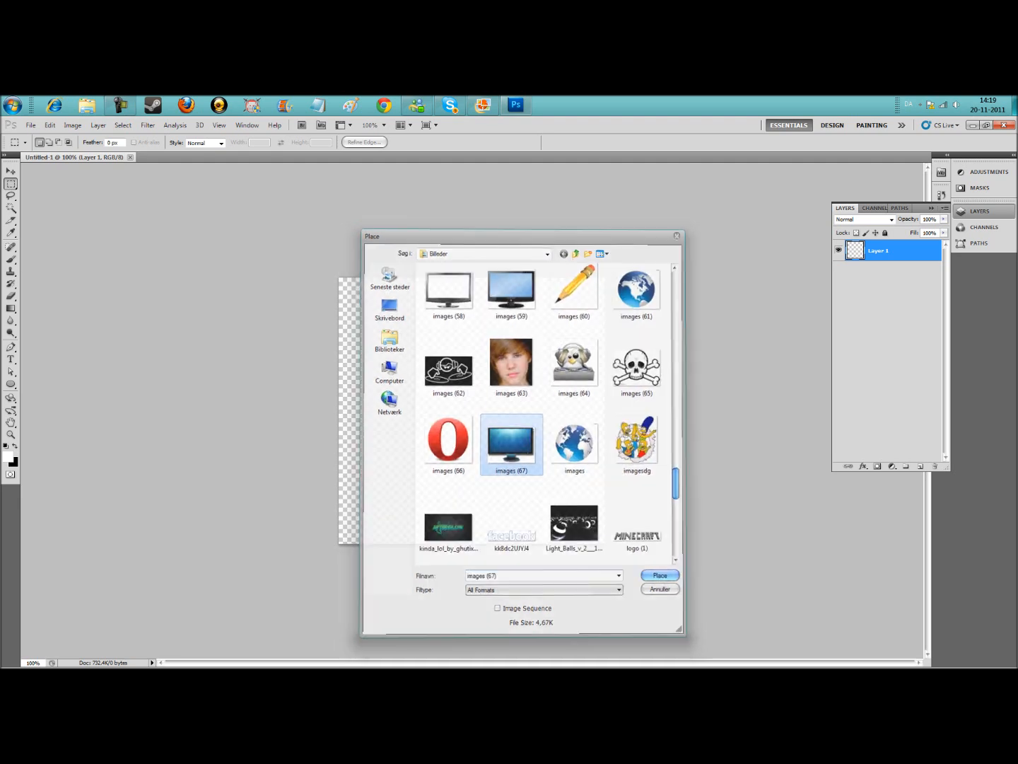
key("Return")
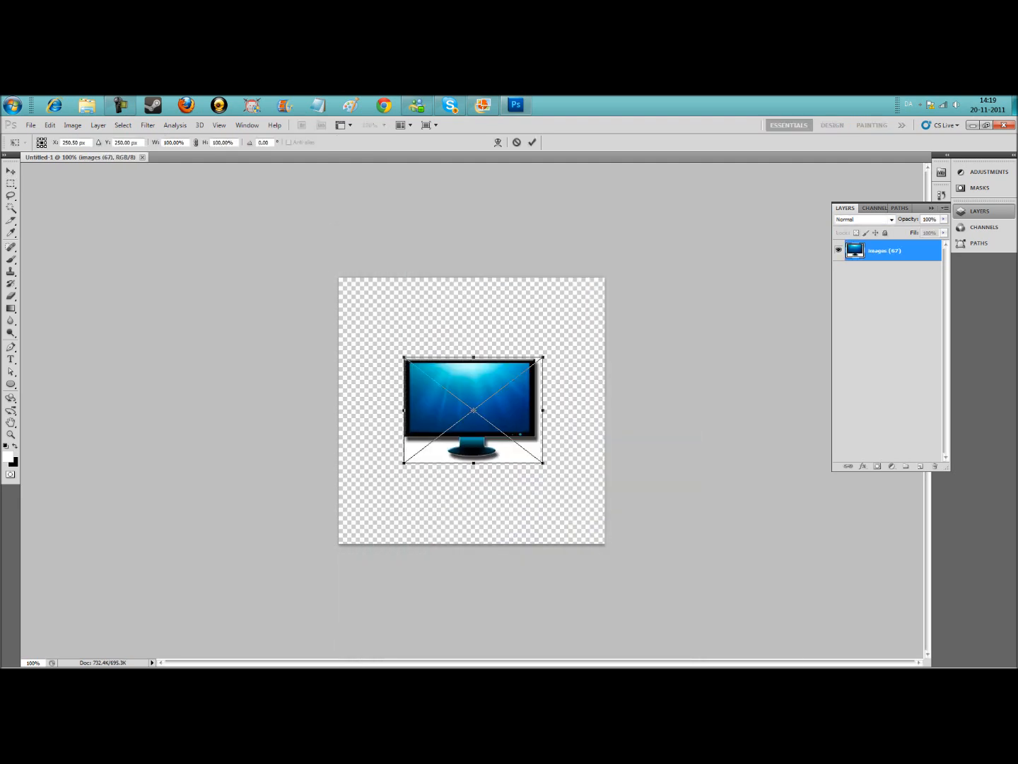
Step: Enlarge the placed monitor to span the canvas width and commit the resize
left_click_drag(543, 357, 611, 324)
mouse_move(404, 462)
left_mouse_down()
mouse_move(371, 482)
mouse_move(341, 537)
left_mouse_up()
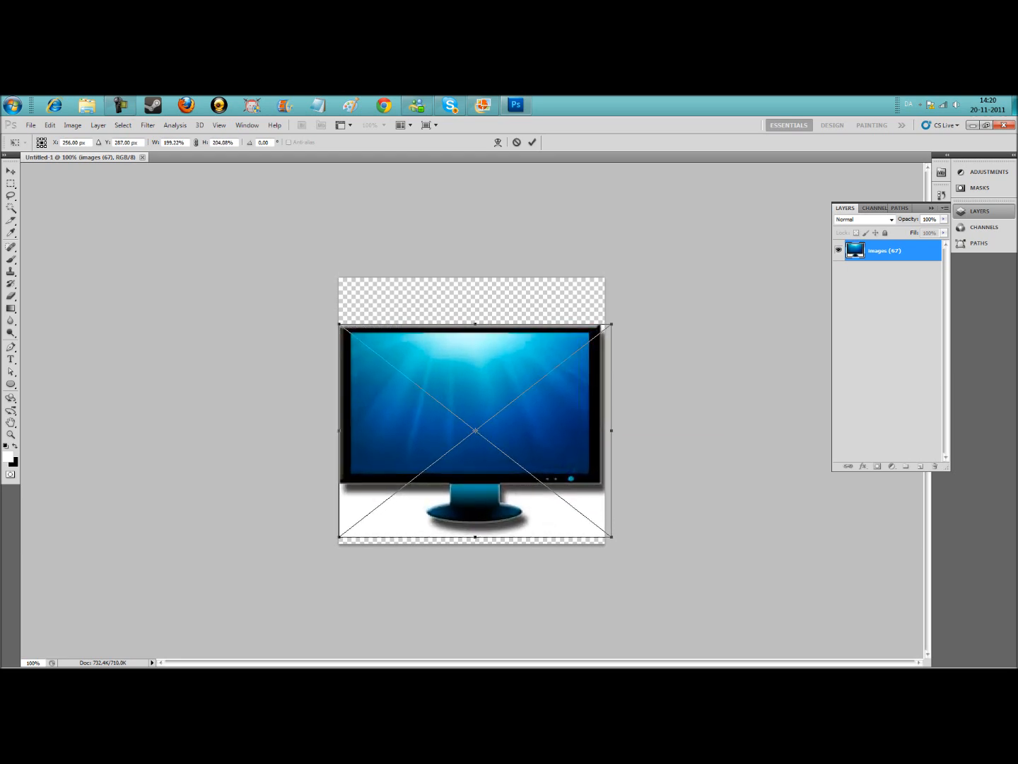
left_click(533, 141)
Step: Erase the white background and grey shadows around the monitor and stand with the Magic Eraser
left_click(11, 296)
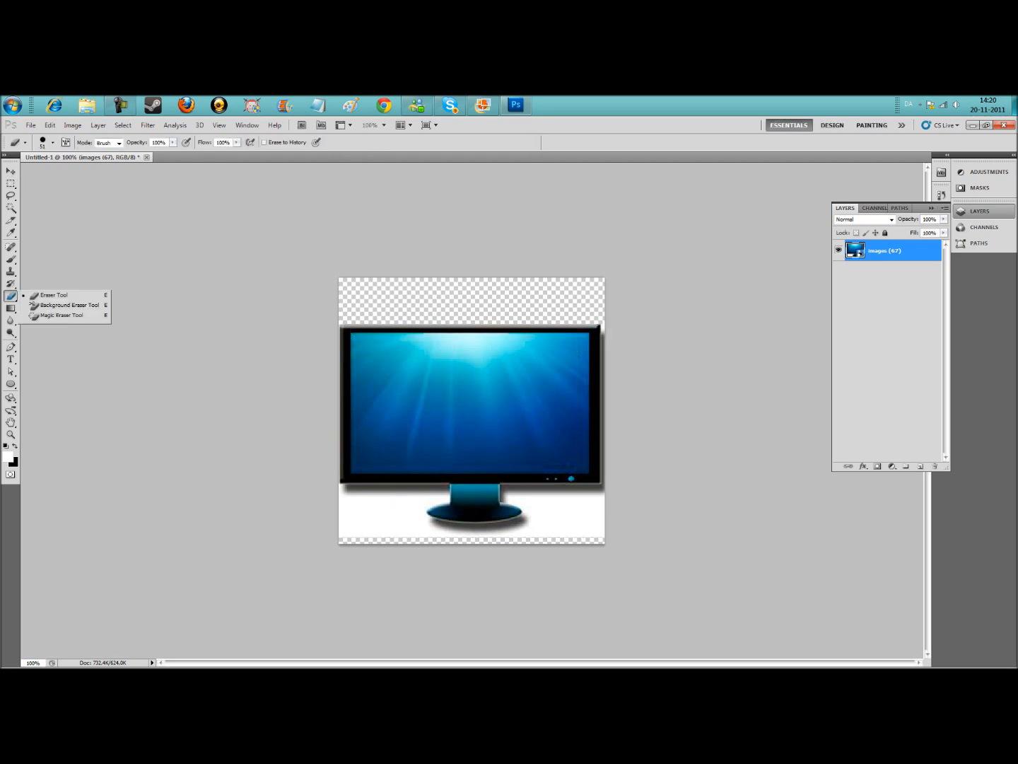
left_click(62, 315)
left_click(375, 514)
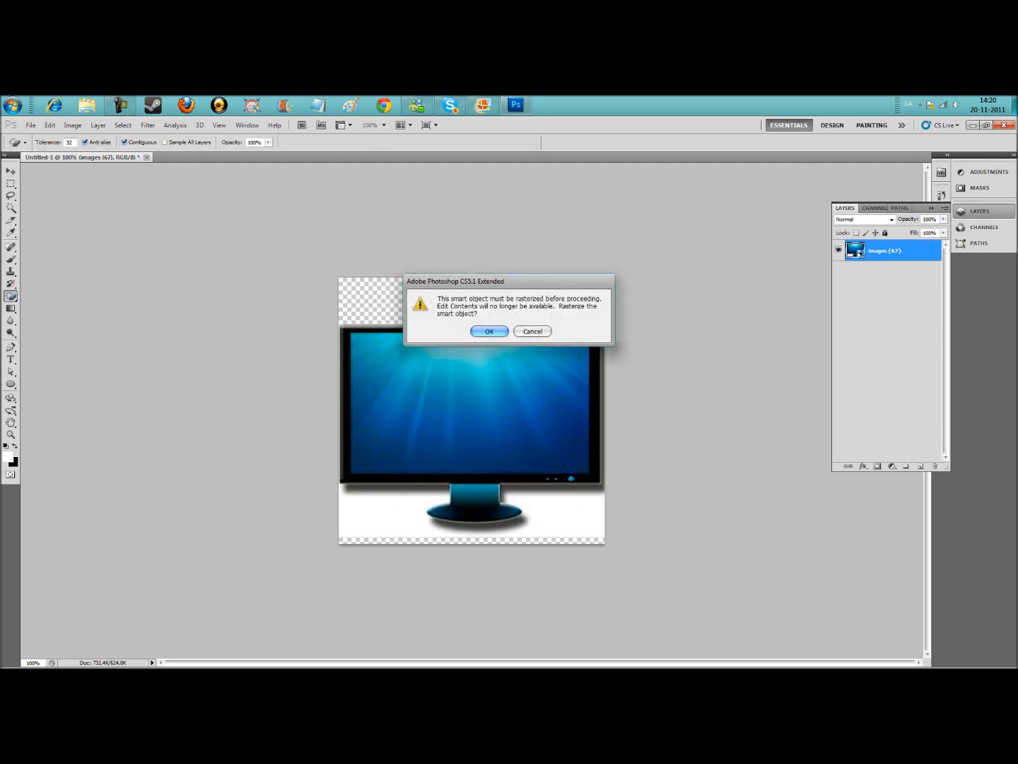
key("Return")
left_click(553, 487)
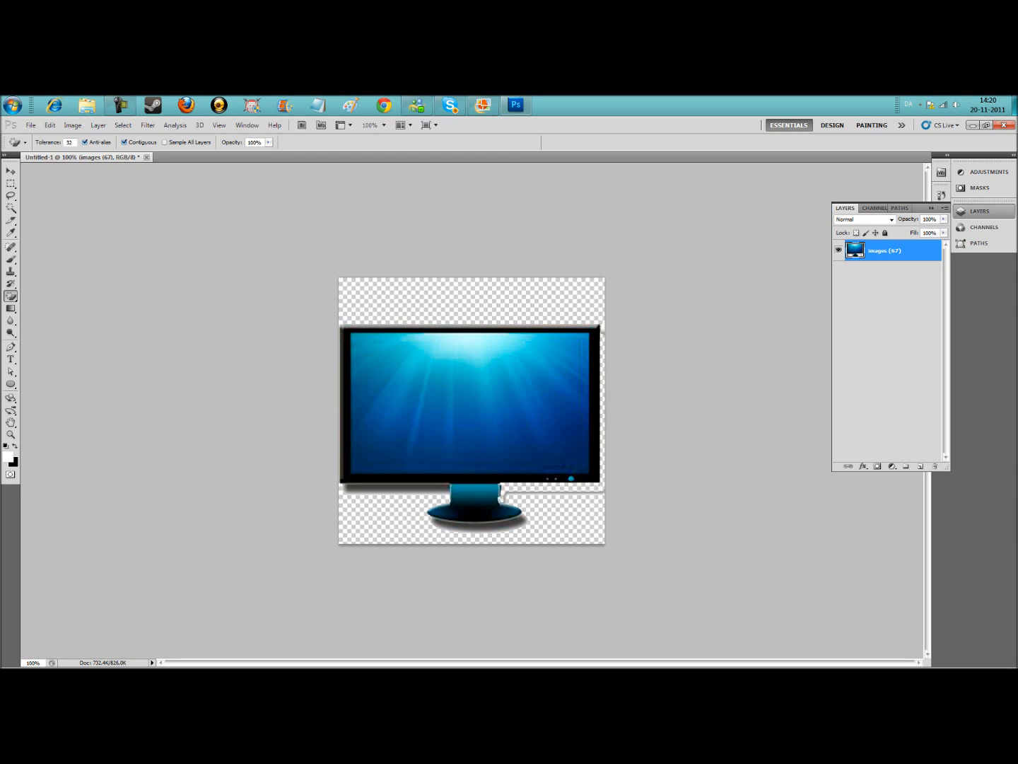
left_click(398, 488)
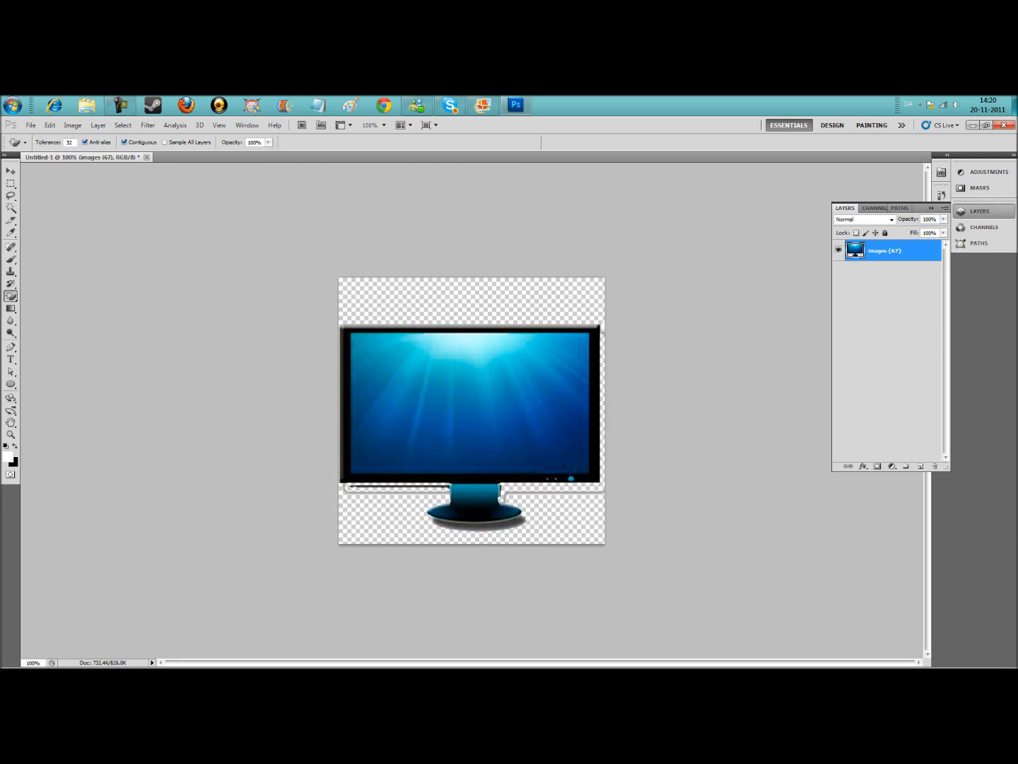
left_click(477, 524)
left_click(478, 528)
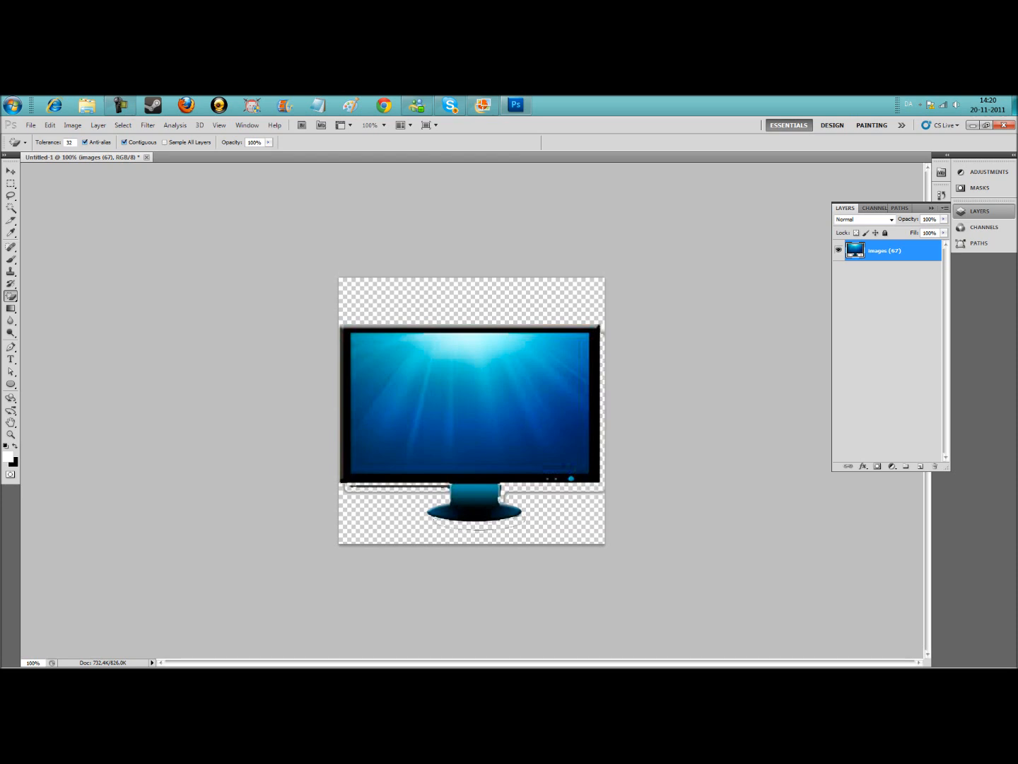
left_click(556, 492)
left_click(397, 486)
left_click(399, 491)
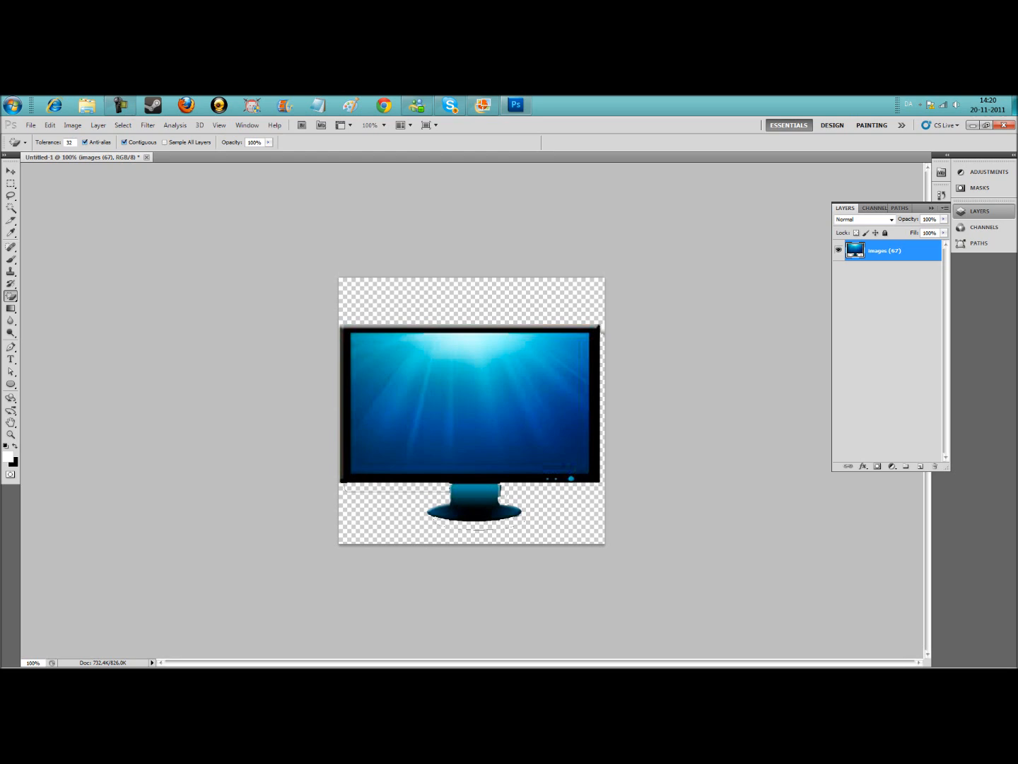
Step: Add a 3 px black stroke outline to the monitor layer via Blending Options
right_click(879, 251)
left_click(899, 271)
left_click(714, 495)
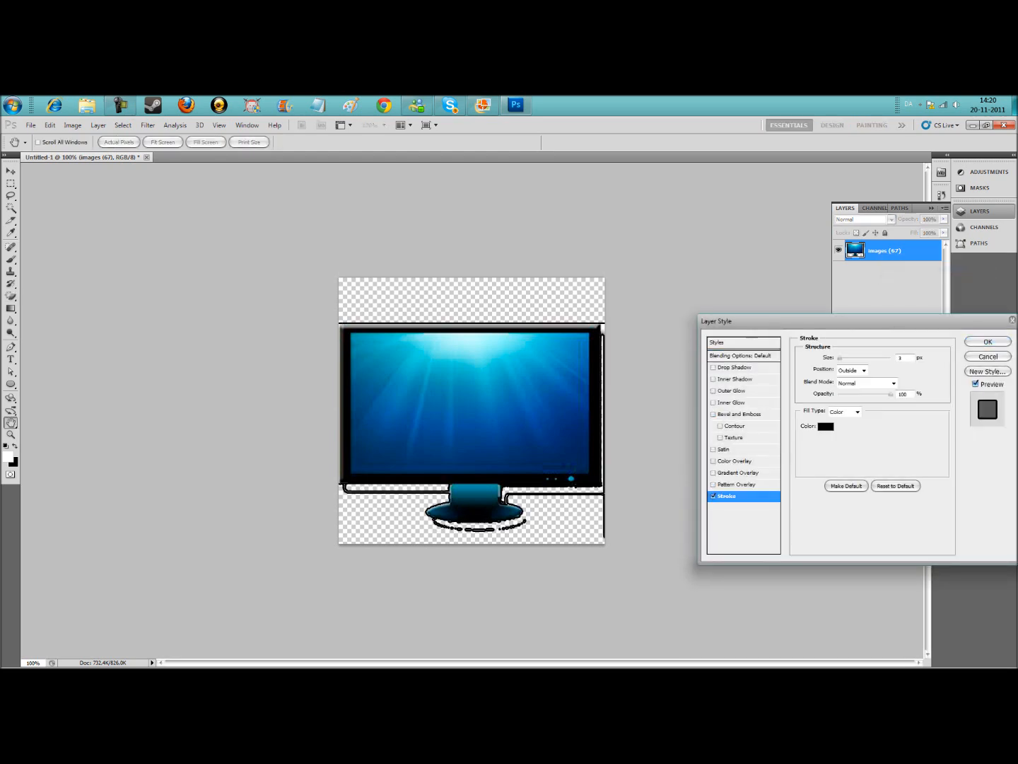
left_click(989, 341)
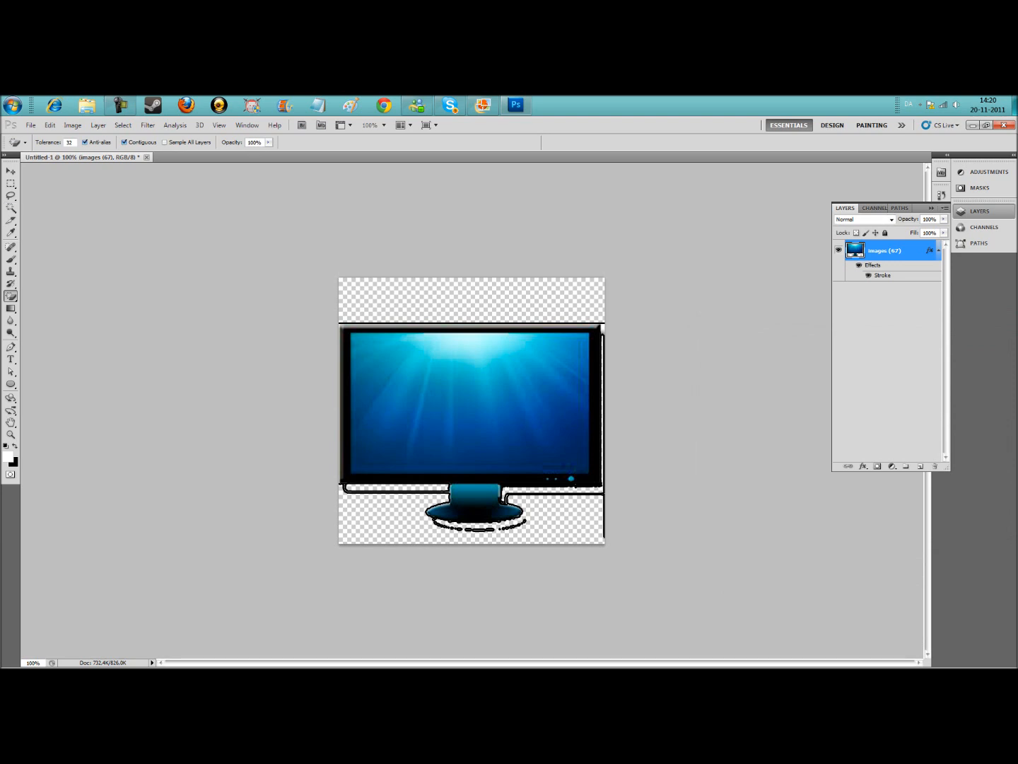
key("m")
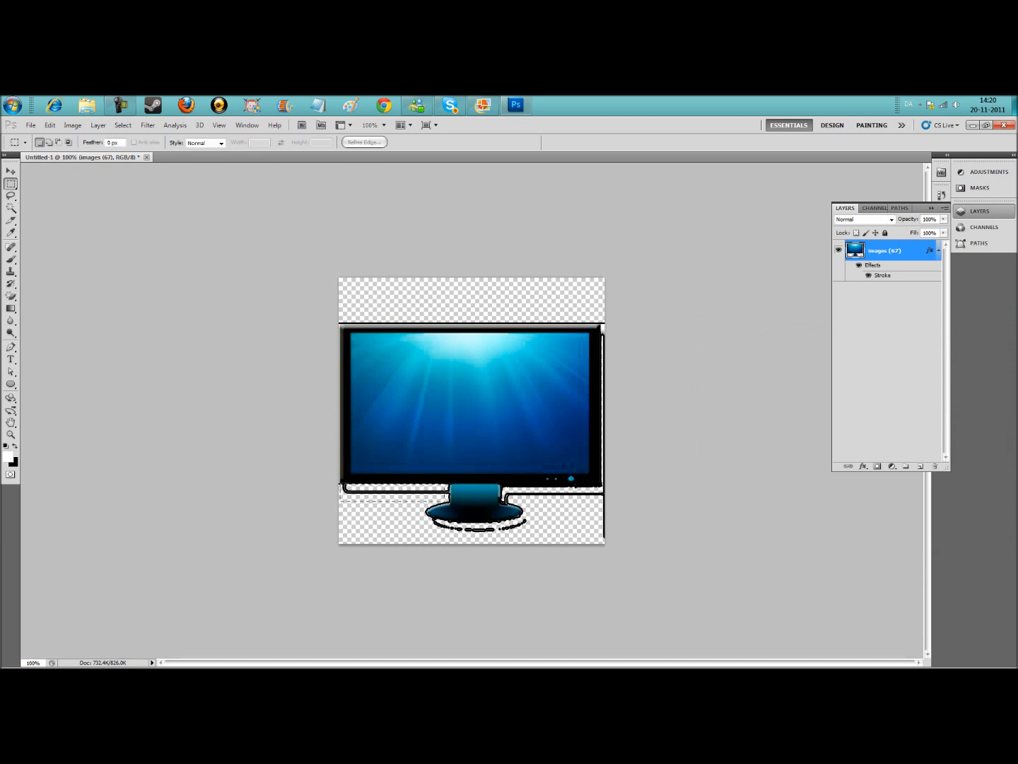
Step: Cut away the selected cable area and the strip along the monitor's right edge by deleting the cut layers
right_click(431, 297)
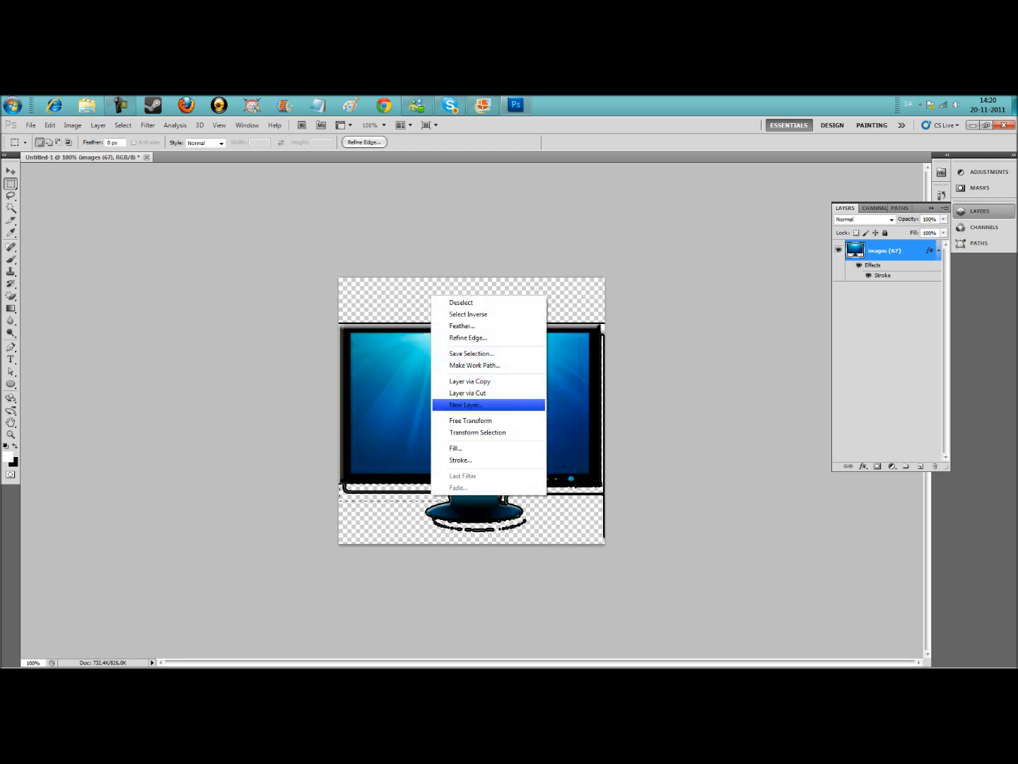
left_click(482, 393)
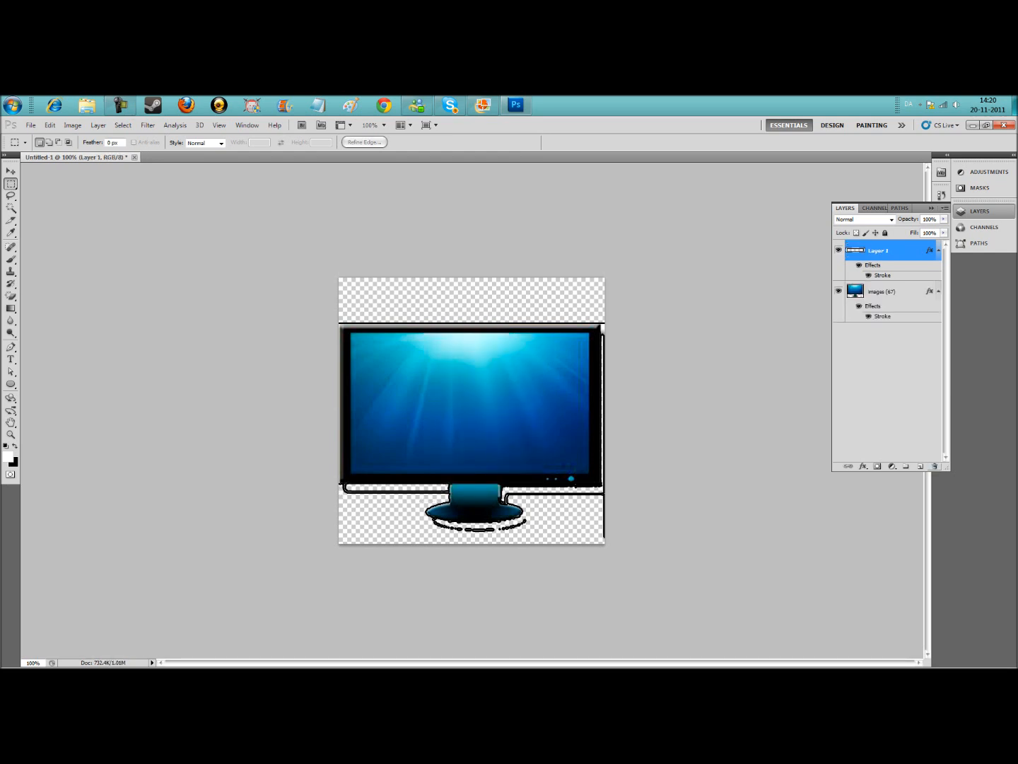
left_click(935, 466)
key("Return")
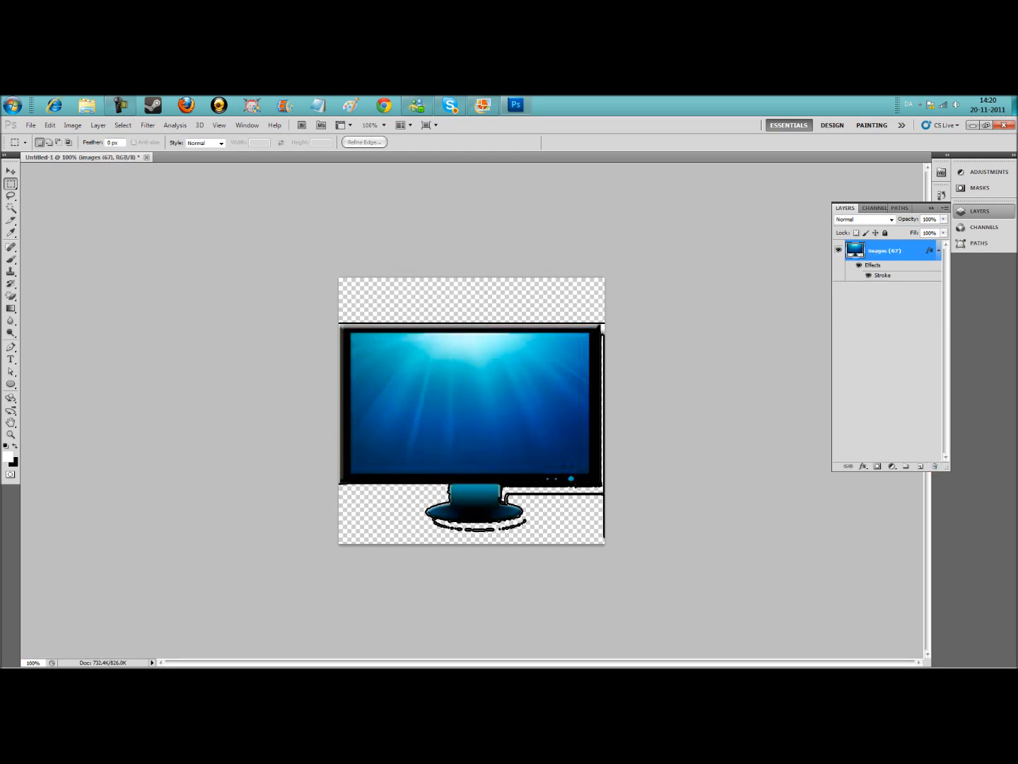
left_click_drag(598, 320, 606, 534)
right_click(606, 311)
left_click(637, 406)
left_click(935, 466)
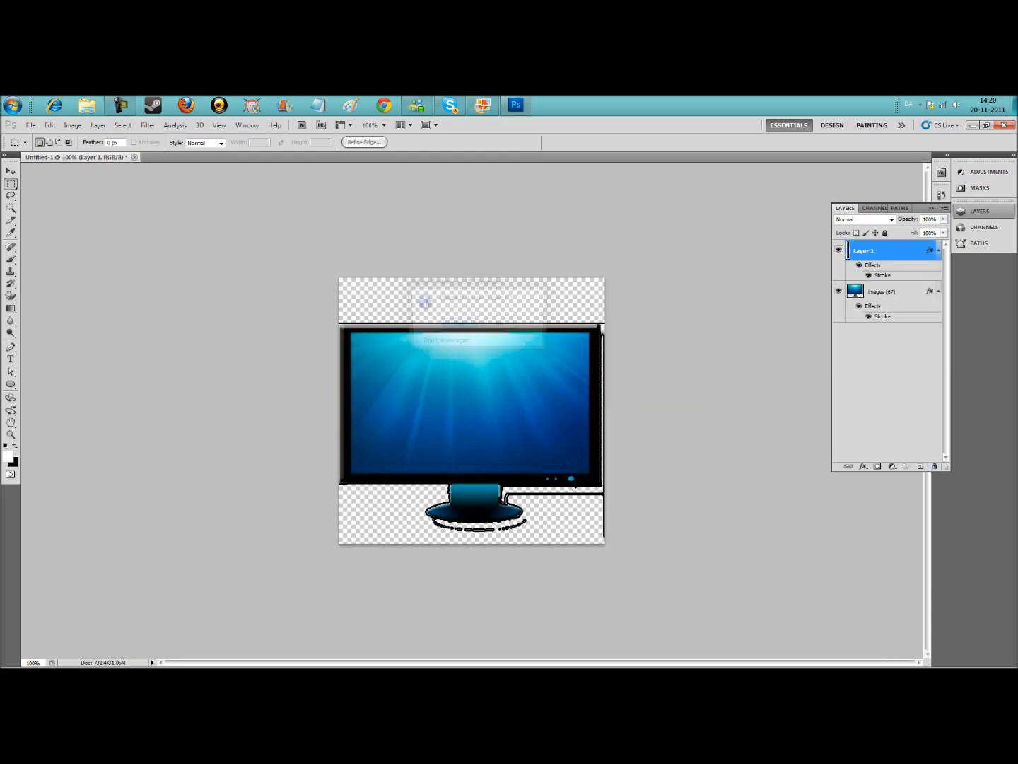
key("Return")
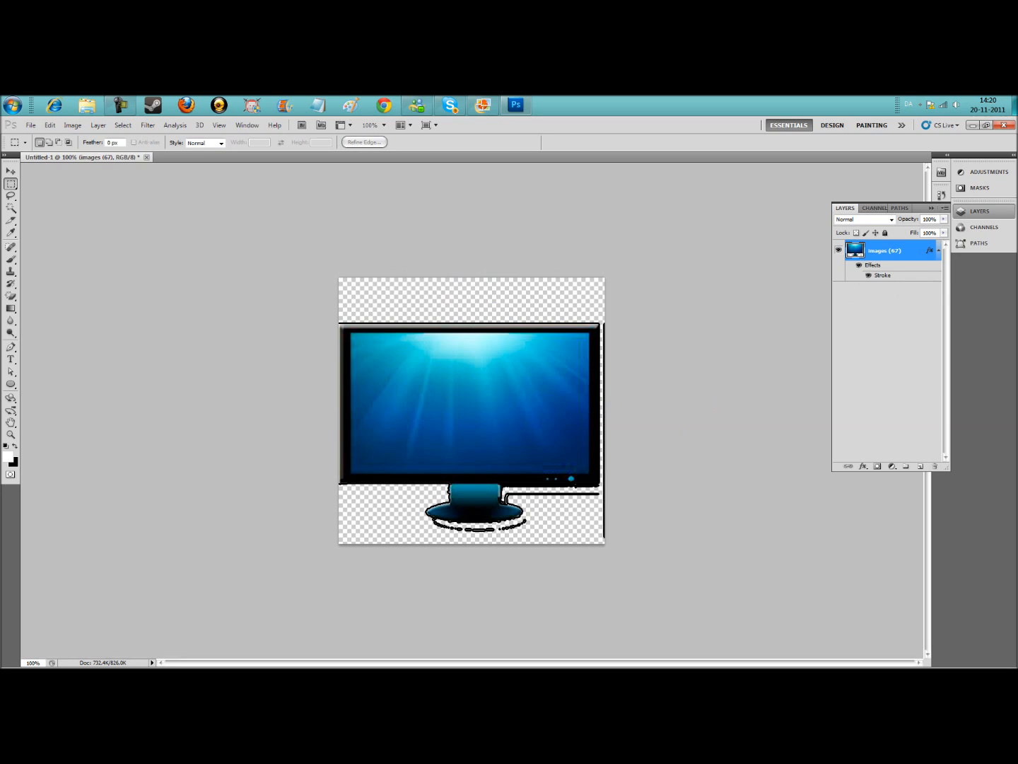
Step: Remove the remaining bottom-right bit and cable piece the same way, leaving a short stub beside the stand
left_click_drag(578, 506, 542, 491)
right_click(544, 490)
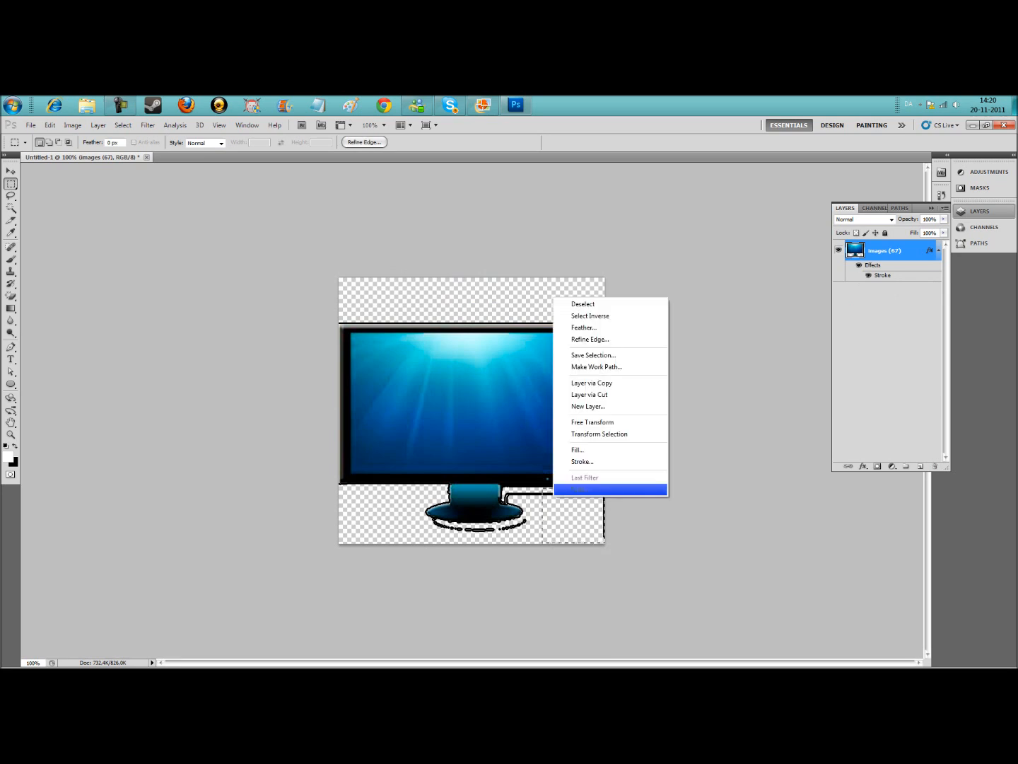
left_click(604, 395)
left_click(934, 466)
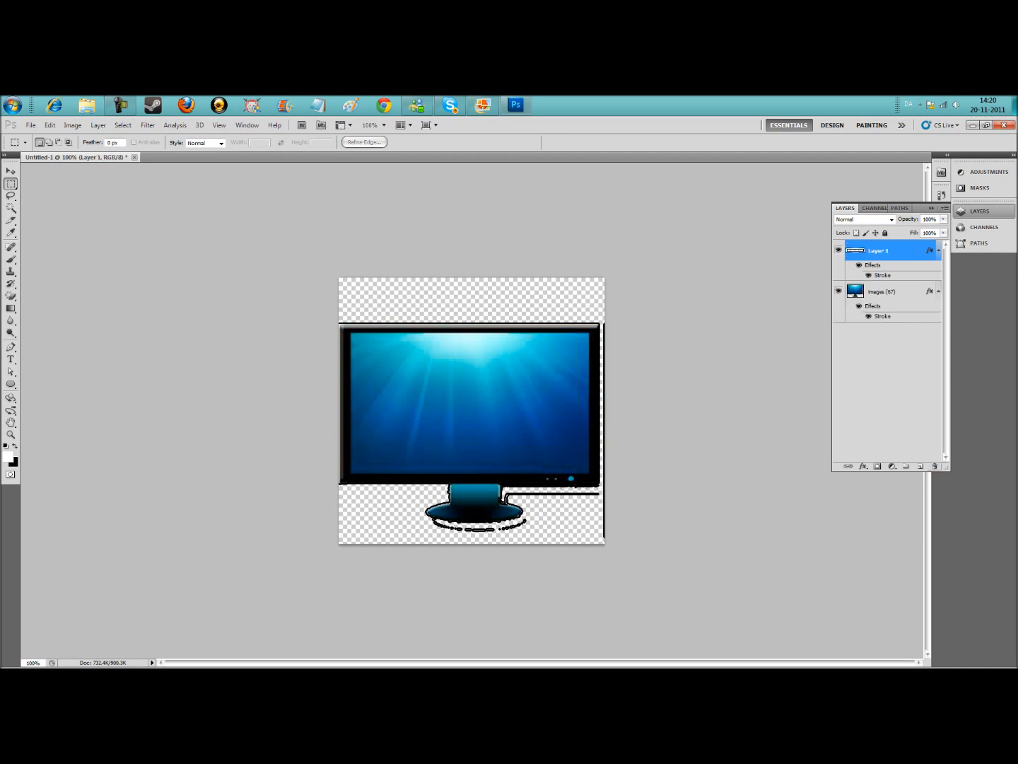
key("Return")
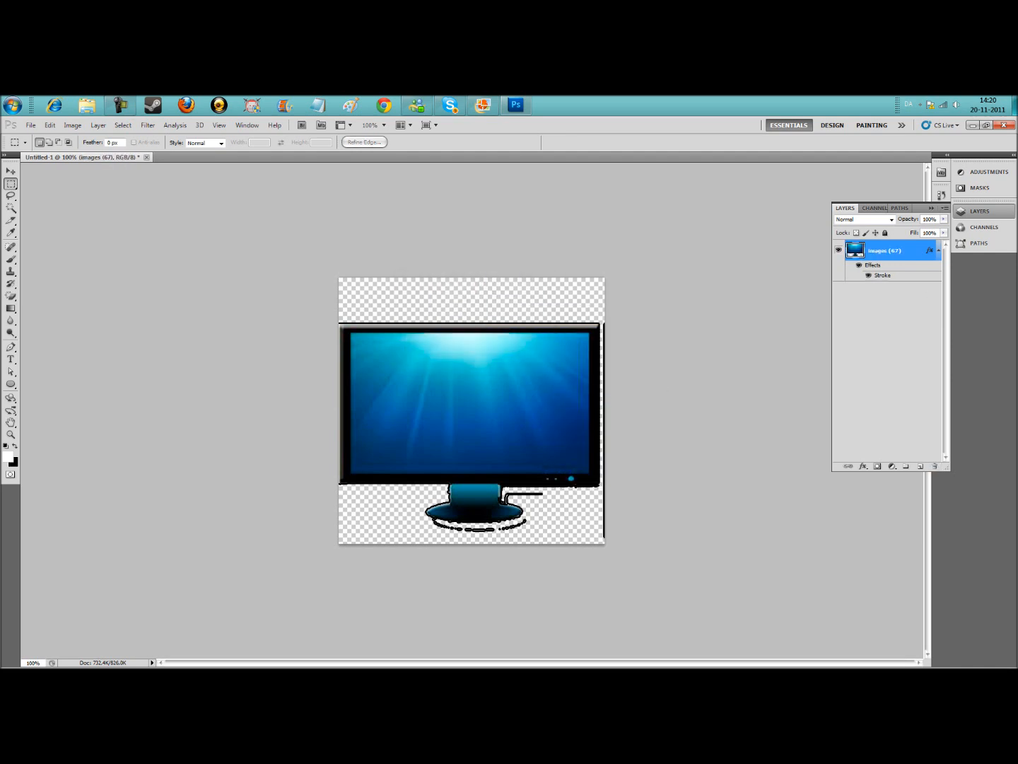
key("ctrl+d")
right_click(511, 491)
left_click(549, 389)
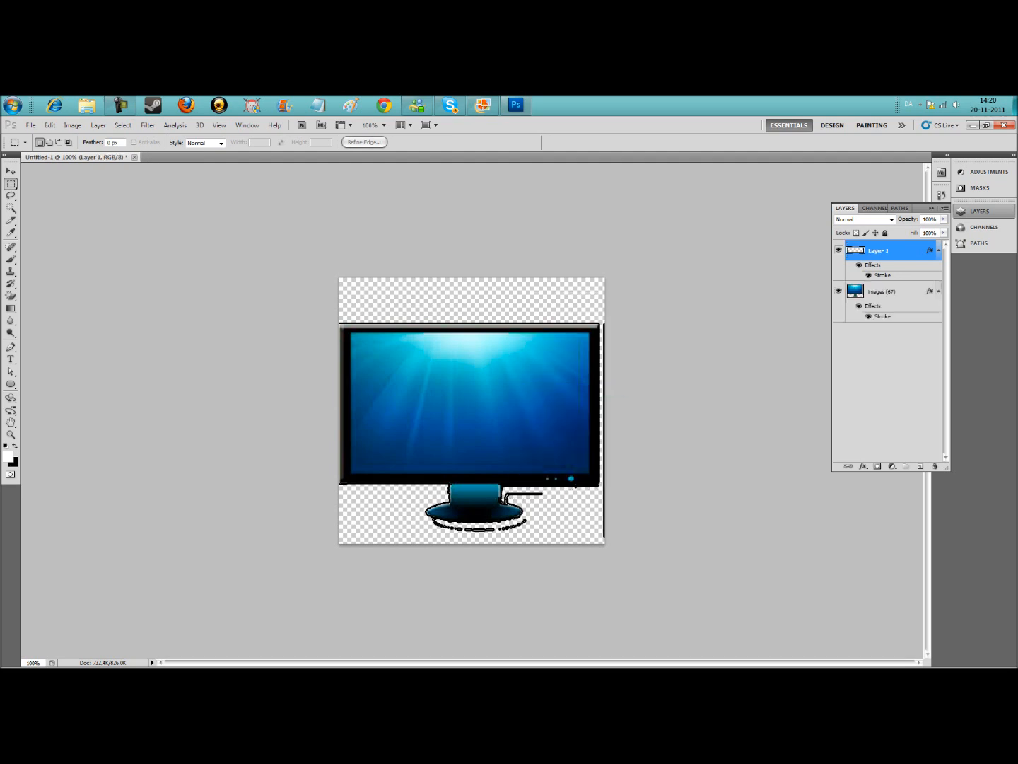
left_click(935, 466)
key("Return")
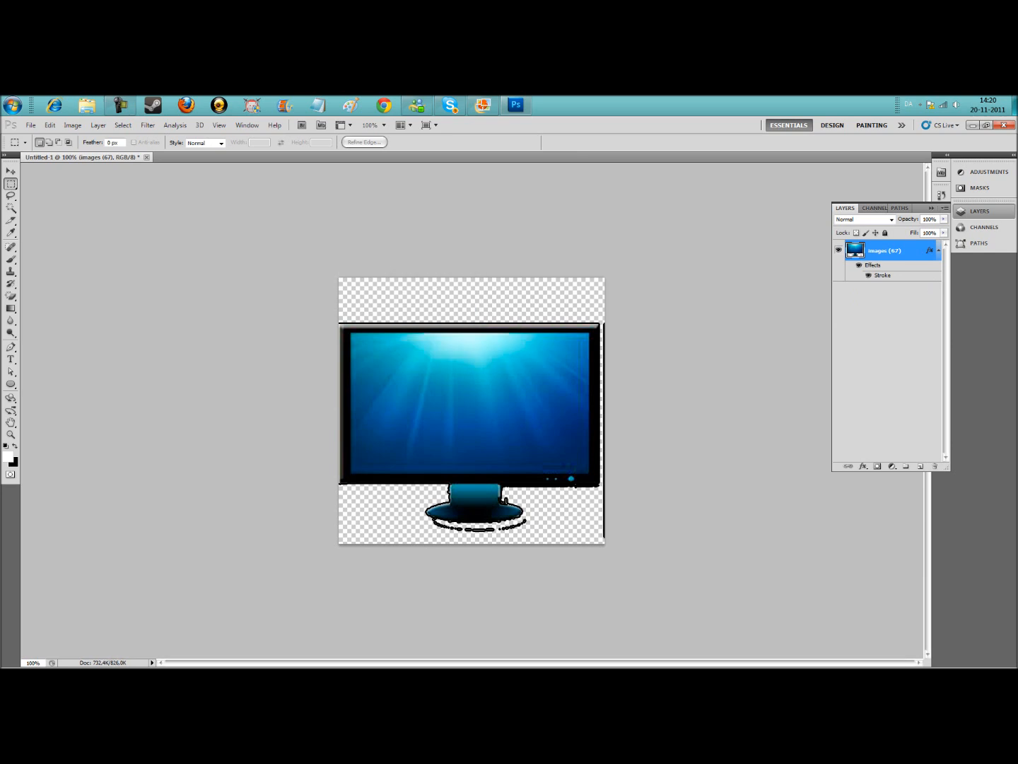
key("e")
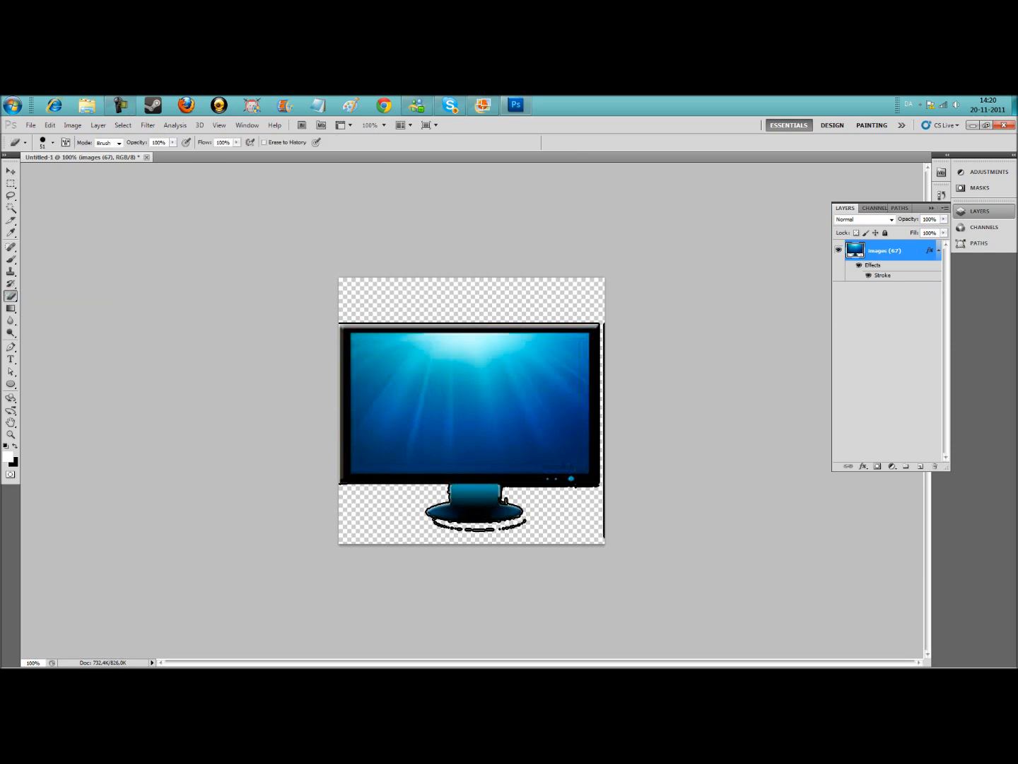
Step: With a size-16 Eraser, erase the dashed outline under the base and the black line on the right edge
left_click(53, 142)
type("16")
key("Return")
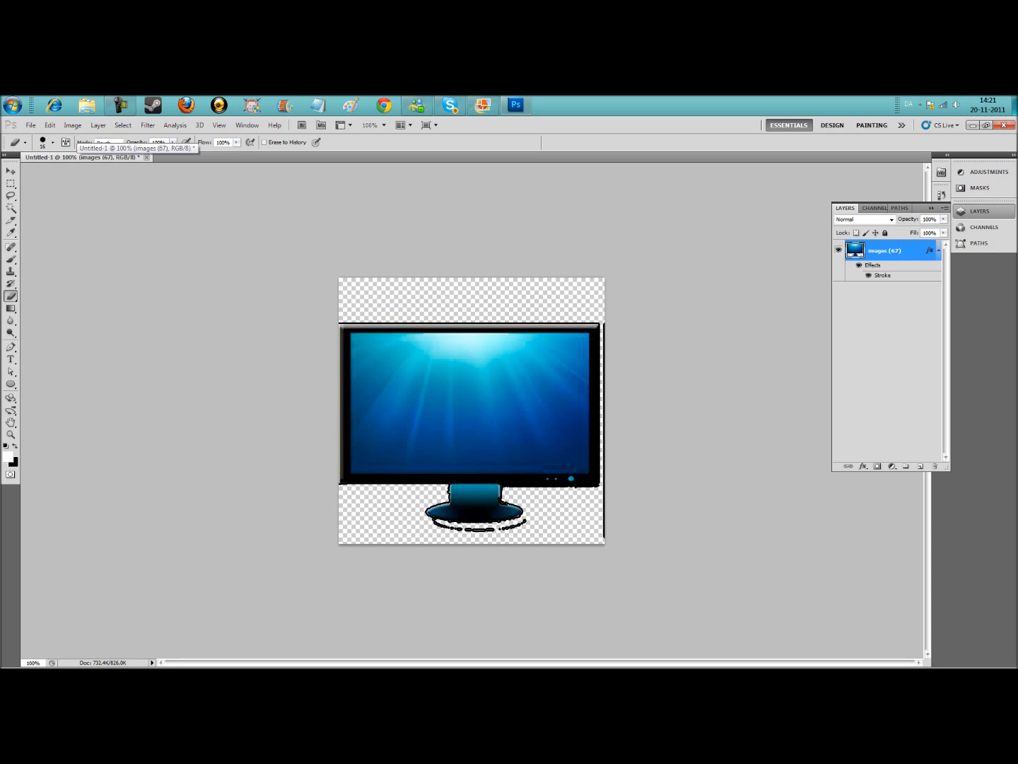
left_click_drag(524, 522, 435, 522)
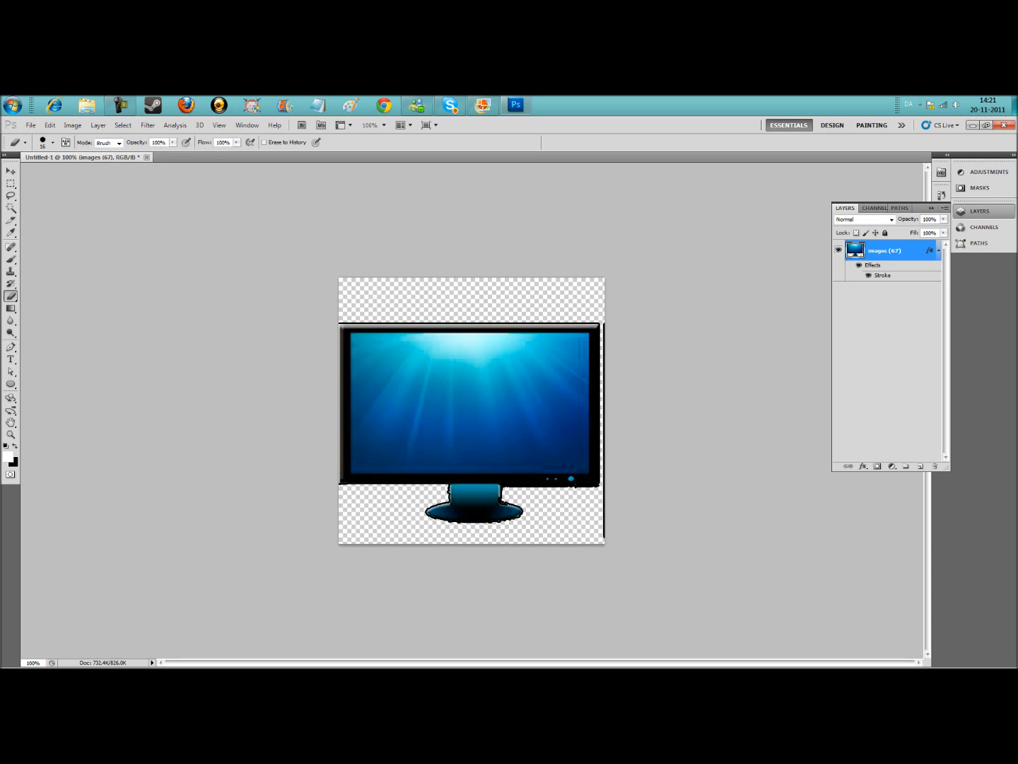
left_click_drag(605, 331, 605, 536)
Step: Switch off the monitor layer's stroke effect and add a new empty Layer 1 above it
right_click(904, 248)
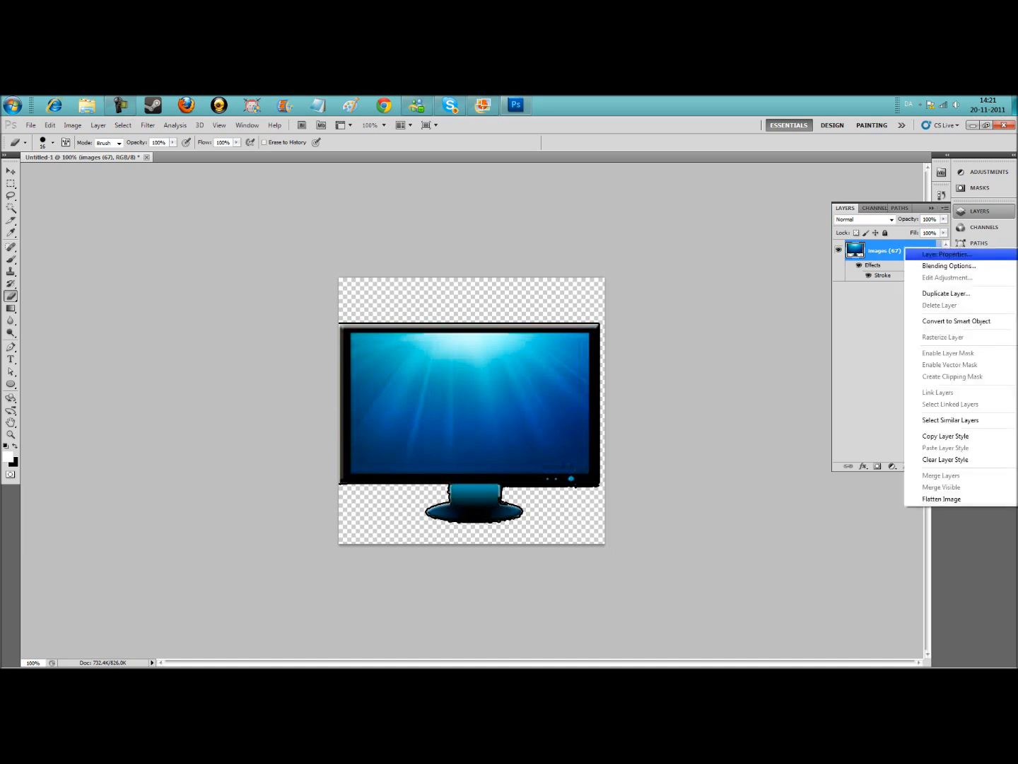
left_click(927, 260)
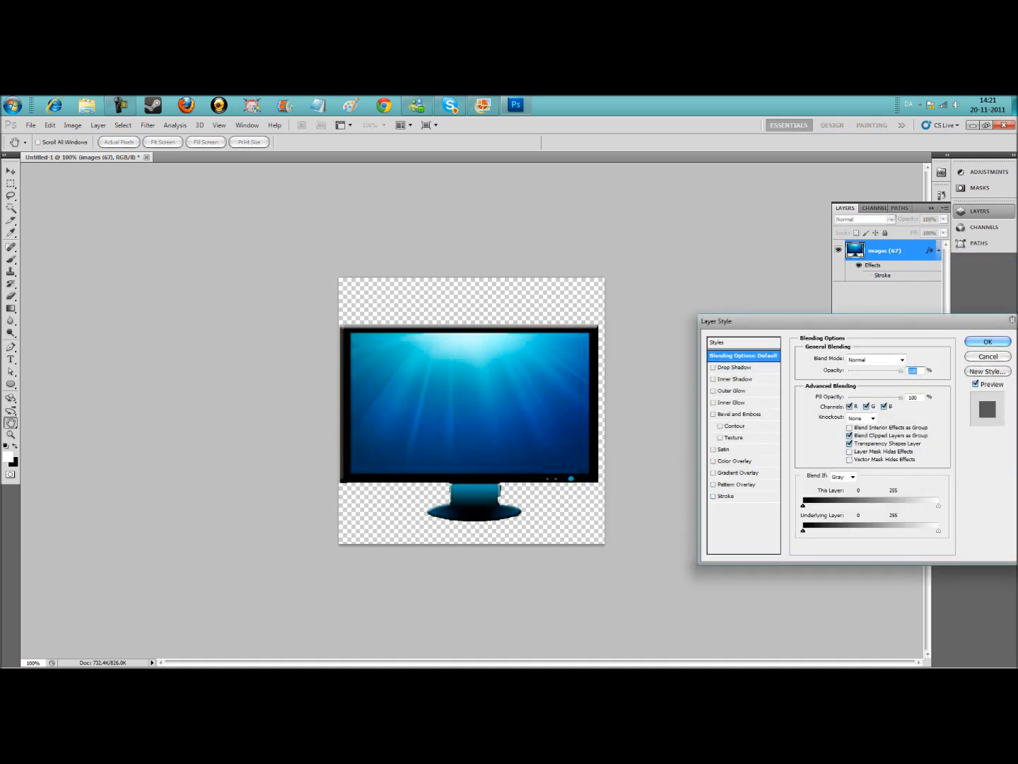
key("Return")
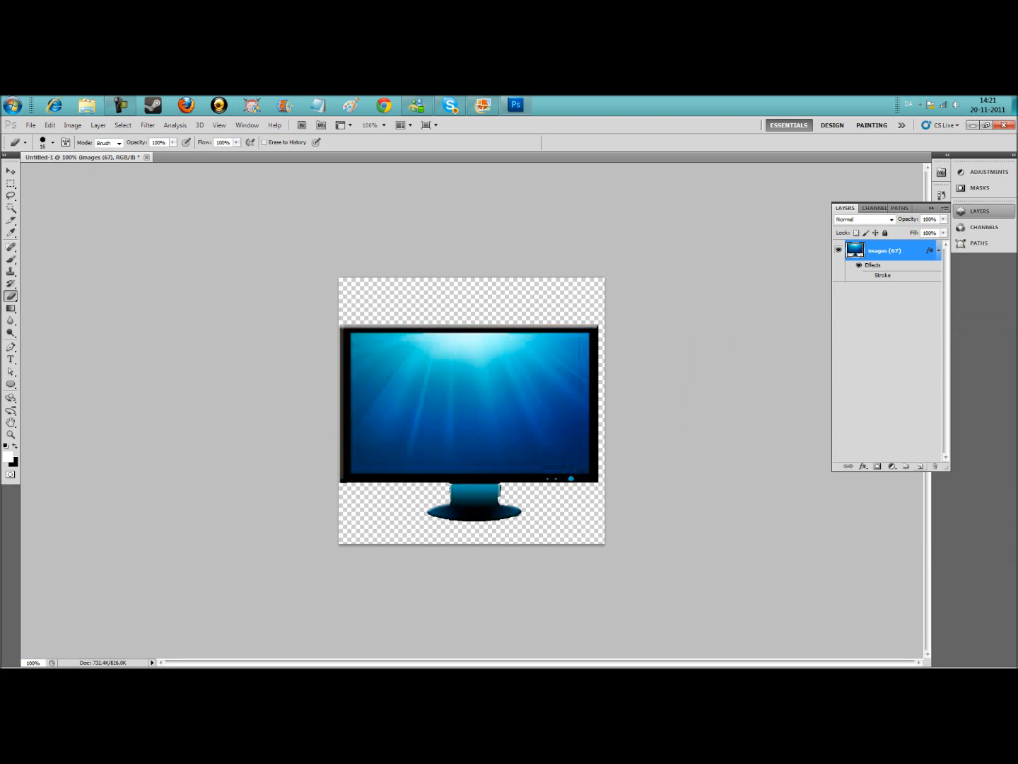
key("ctrl+shift+alt+n")
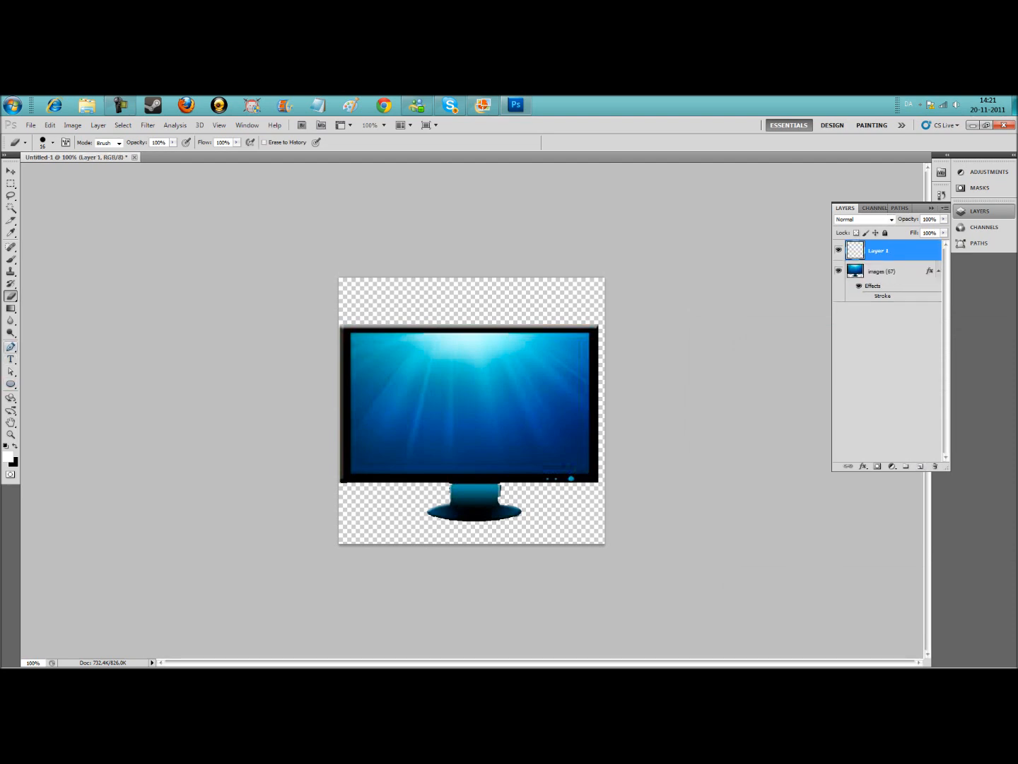
Step: Select the standard Pen tool in path-drawing mode
left_click(11, 347)
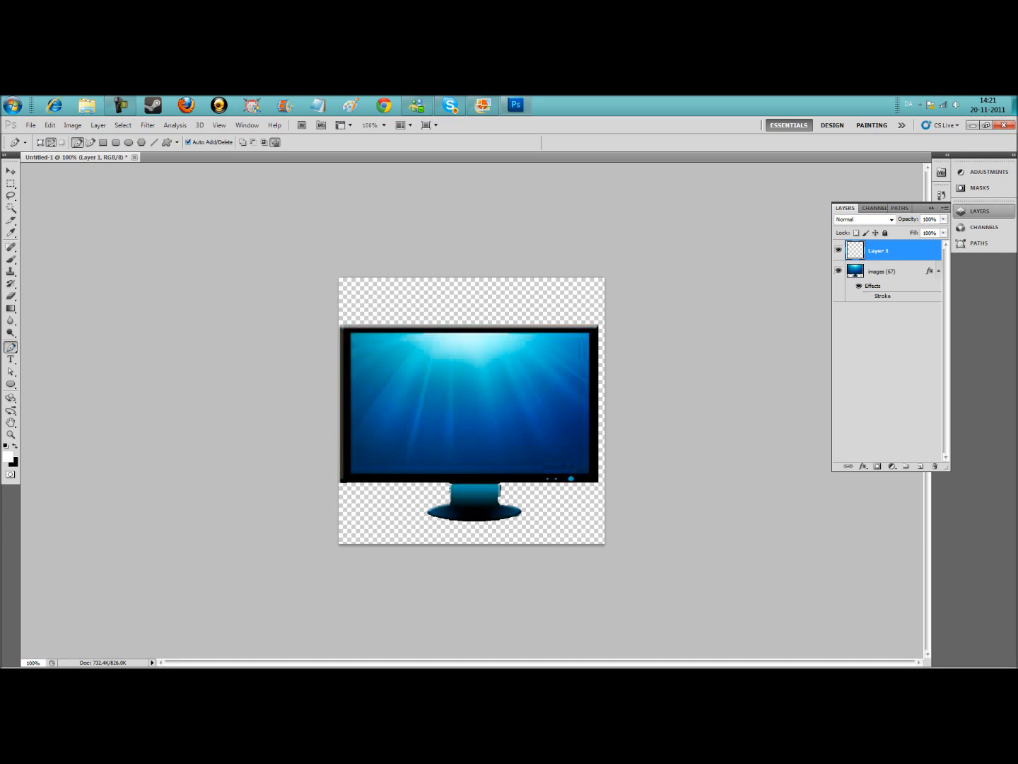
left_click(10, 348)
left_click(48, 347)
key("u")
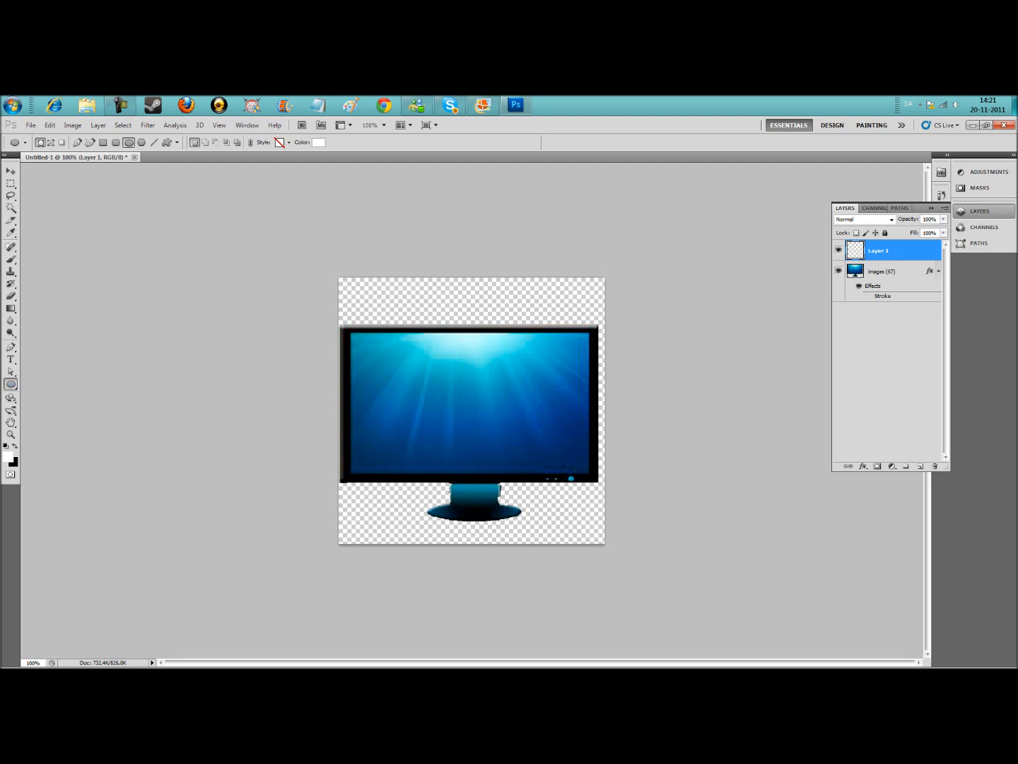
left_click(77, 142)
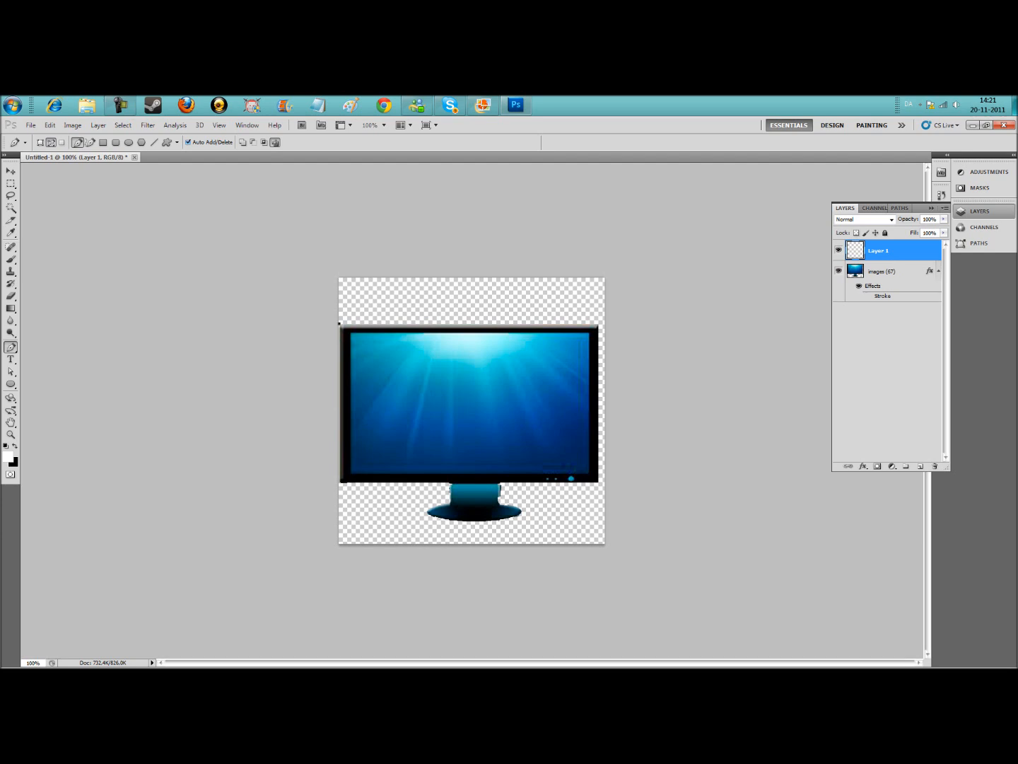
Step: Trace a path around the monitor's left edge, bottom, stand base and right edge, then finish it
left_click(339, 482)
left_click(452, 483)
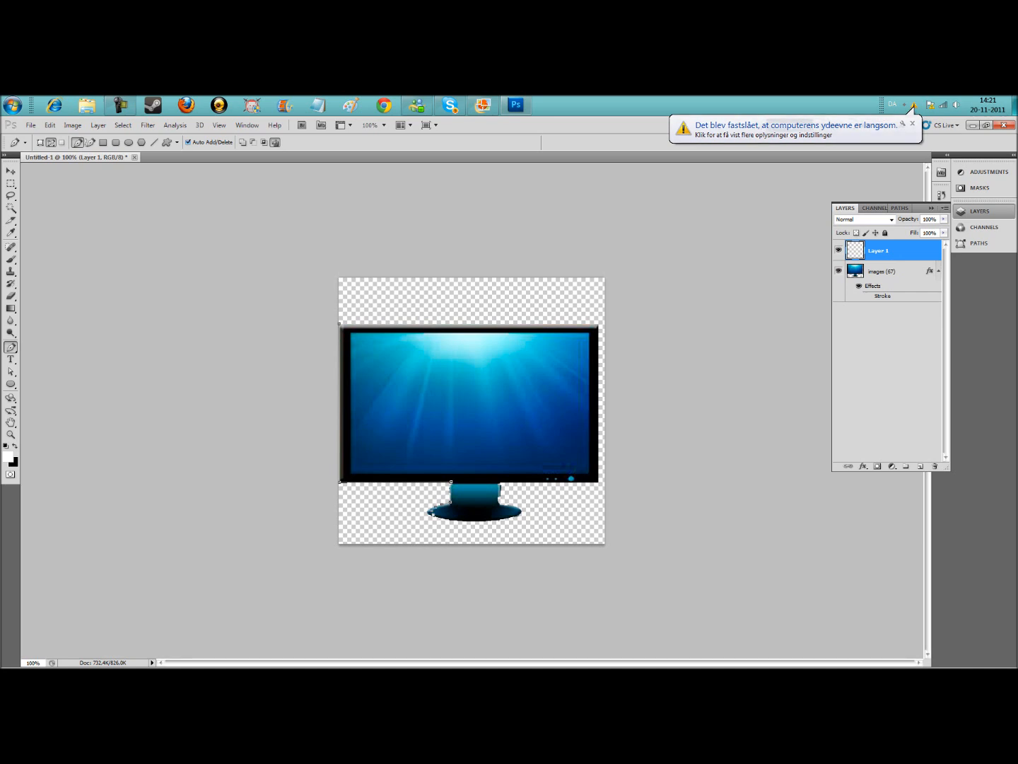
left_click(456, 520)
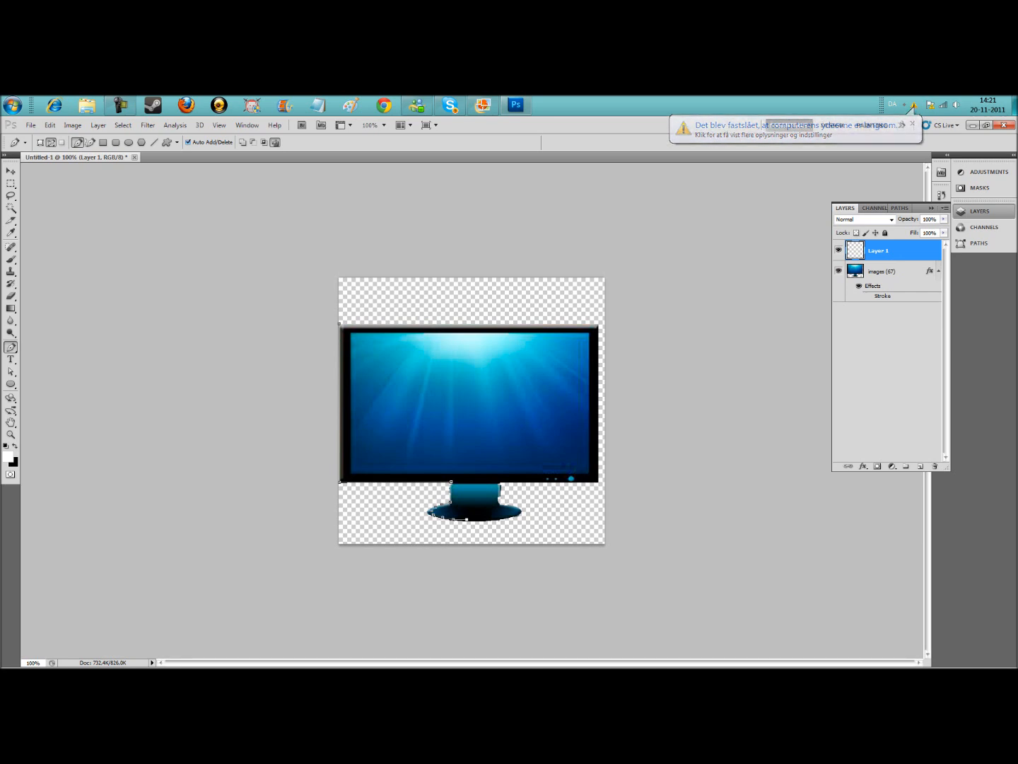
left_click(482, 522)
left_click(507, 519)
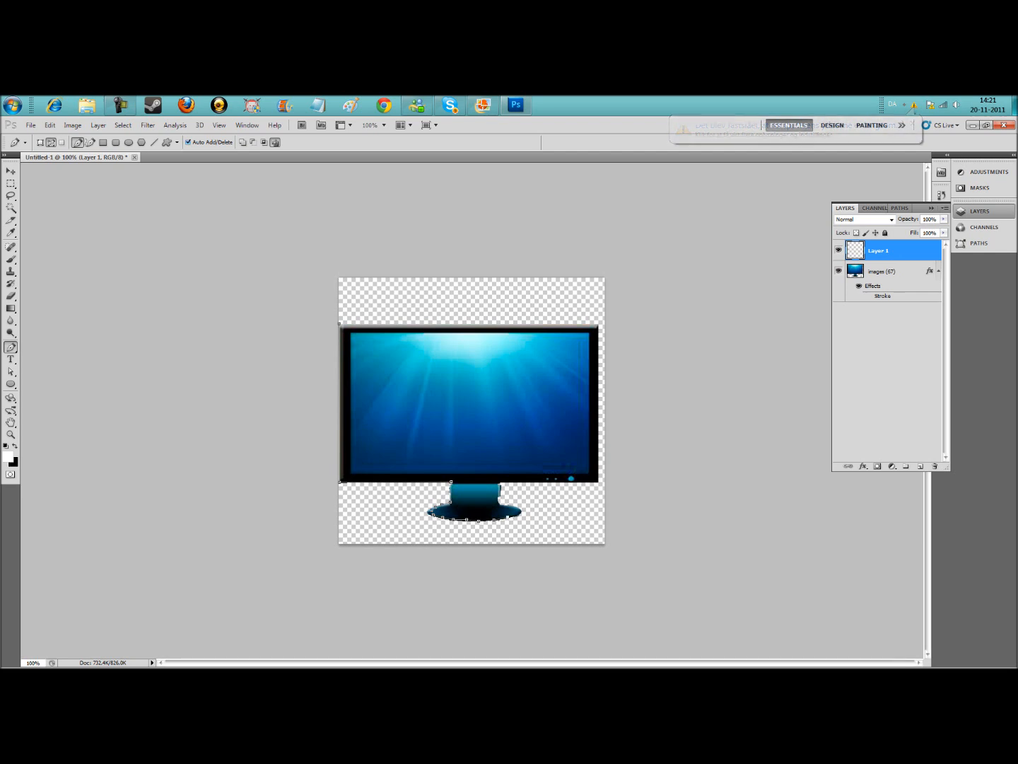
left_click(519, 515)
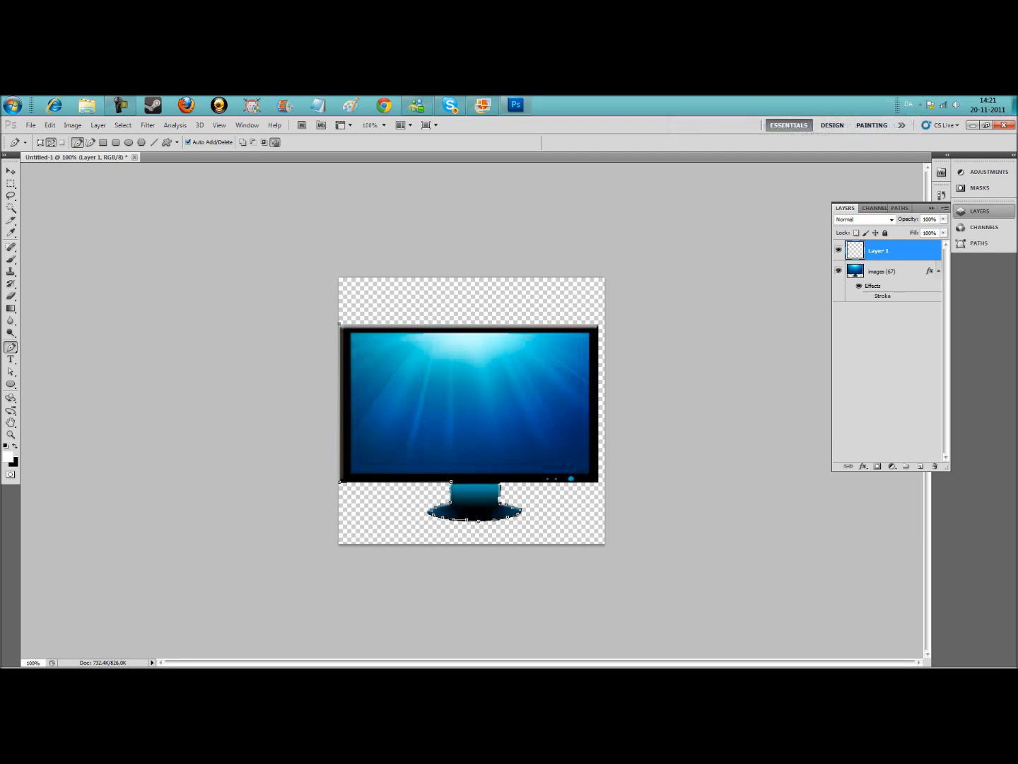
left_click(599, 480)
left_click(598, 325)
key("Return")
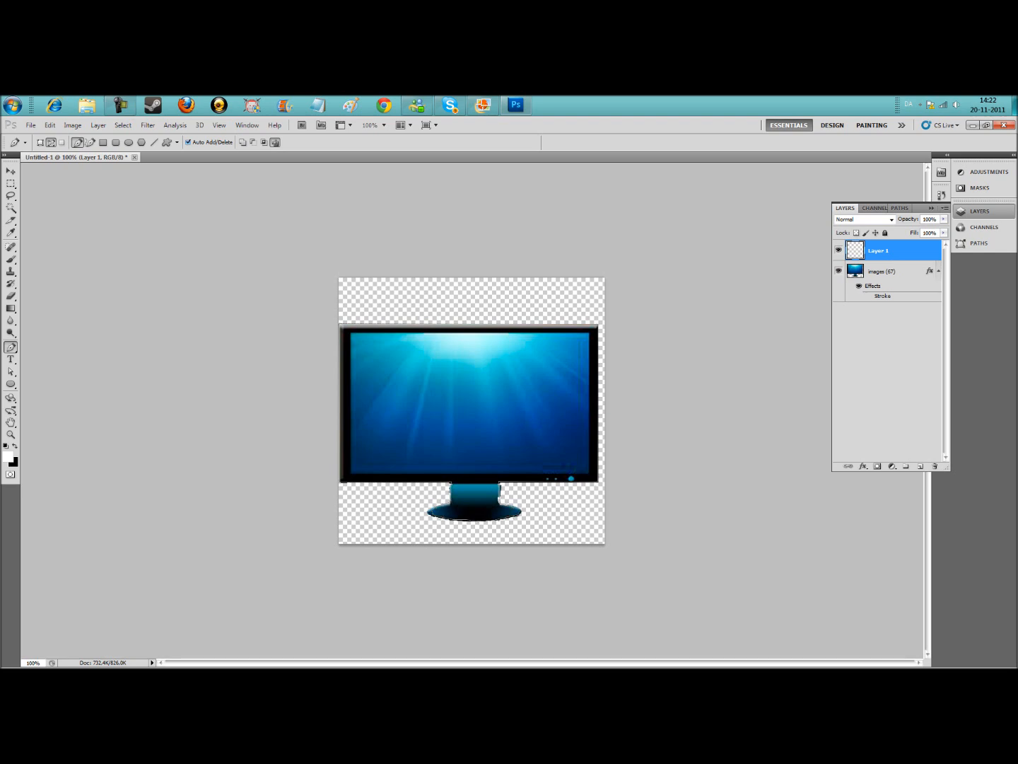
Step: Fill the traced path with white, hide the original monitor image layer and nudge the shape
right_click(477, 390)
left_click(517, 453)
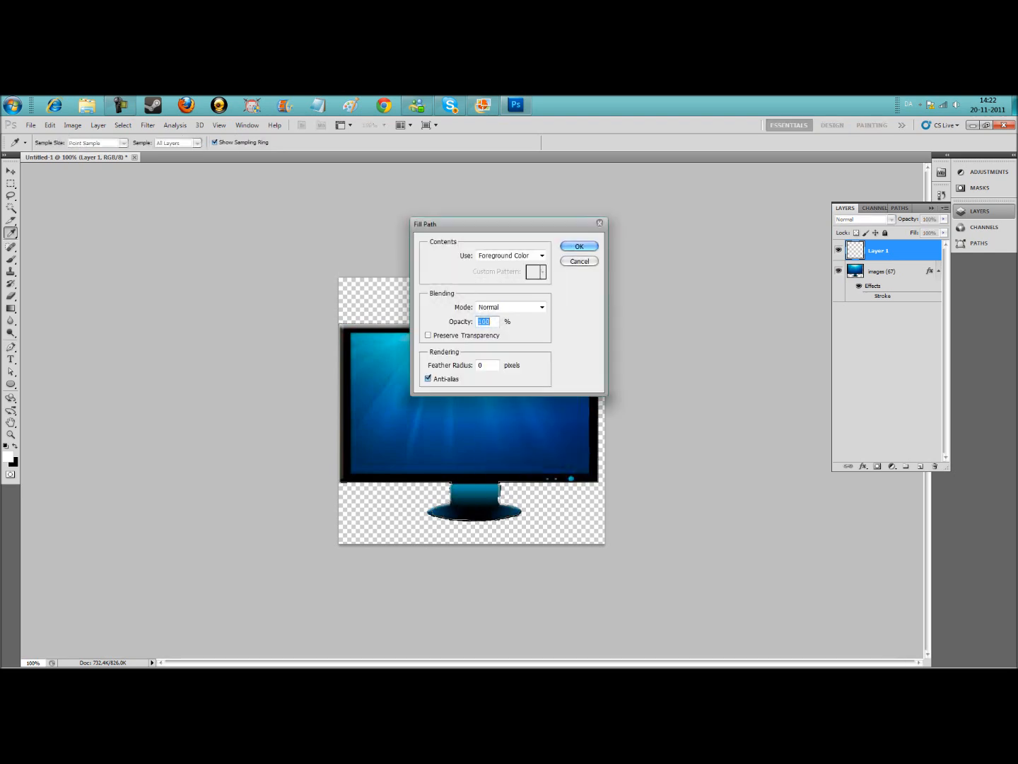
key("Return")
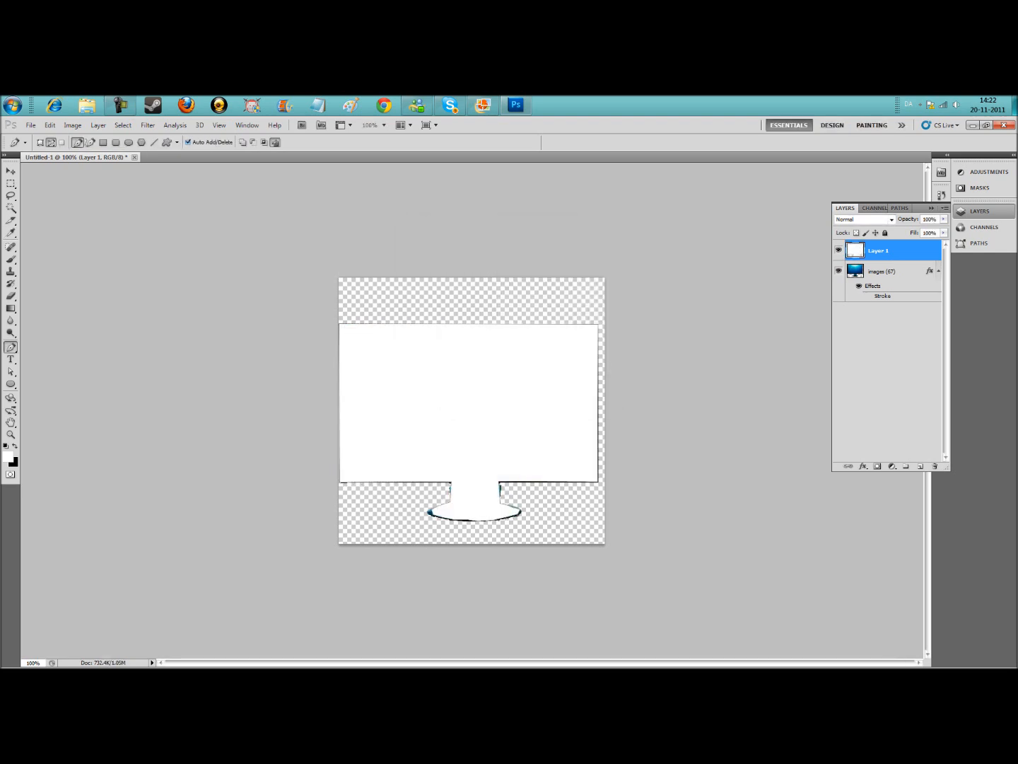
left_click(838, 271)
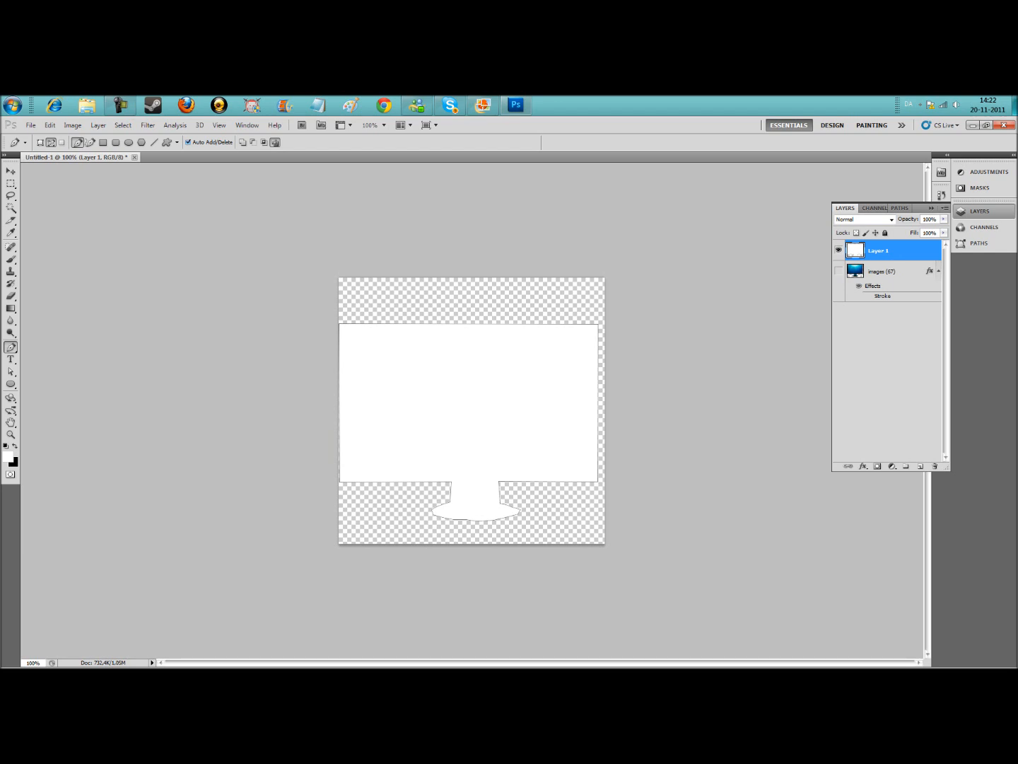
key("v")
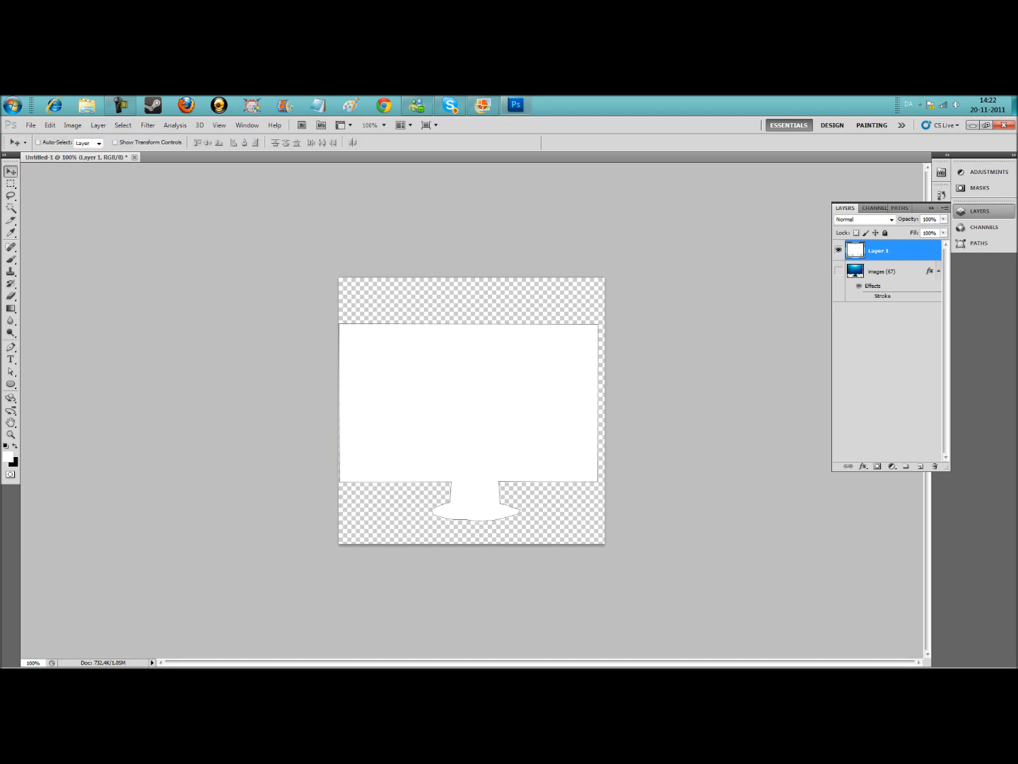
key("shift+Right")
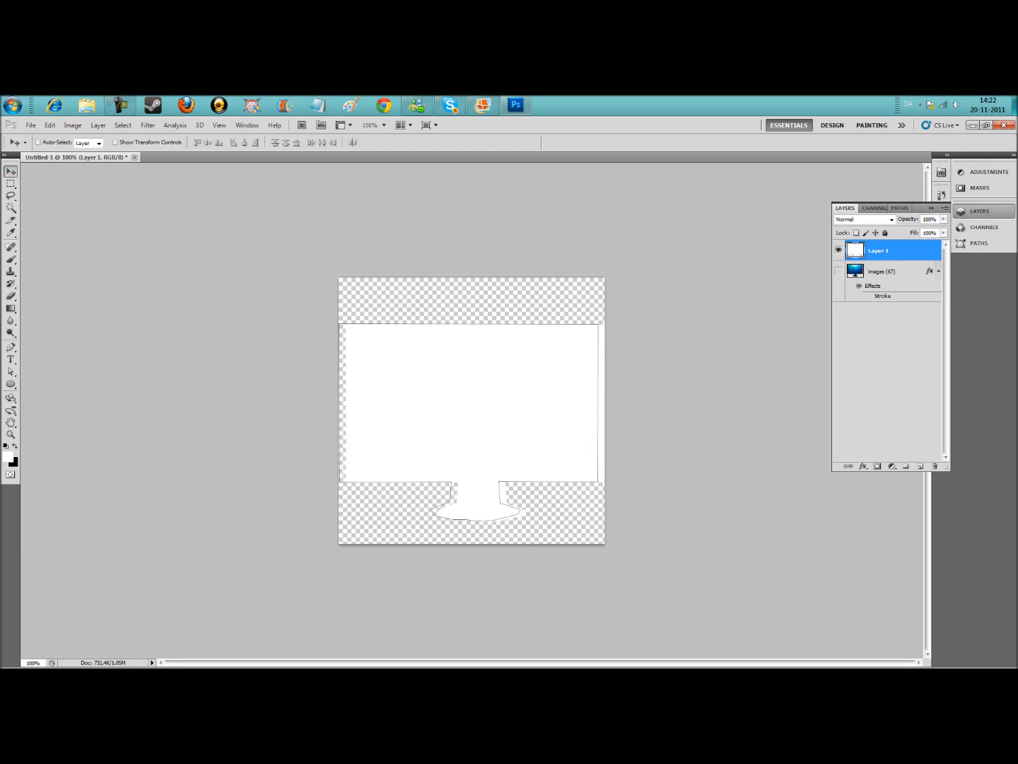
key("shift+Left")
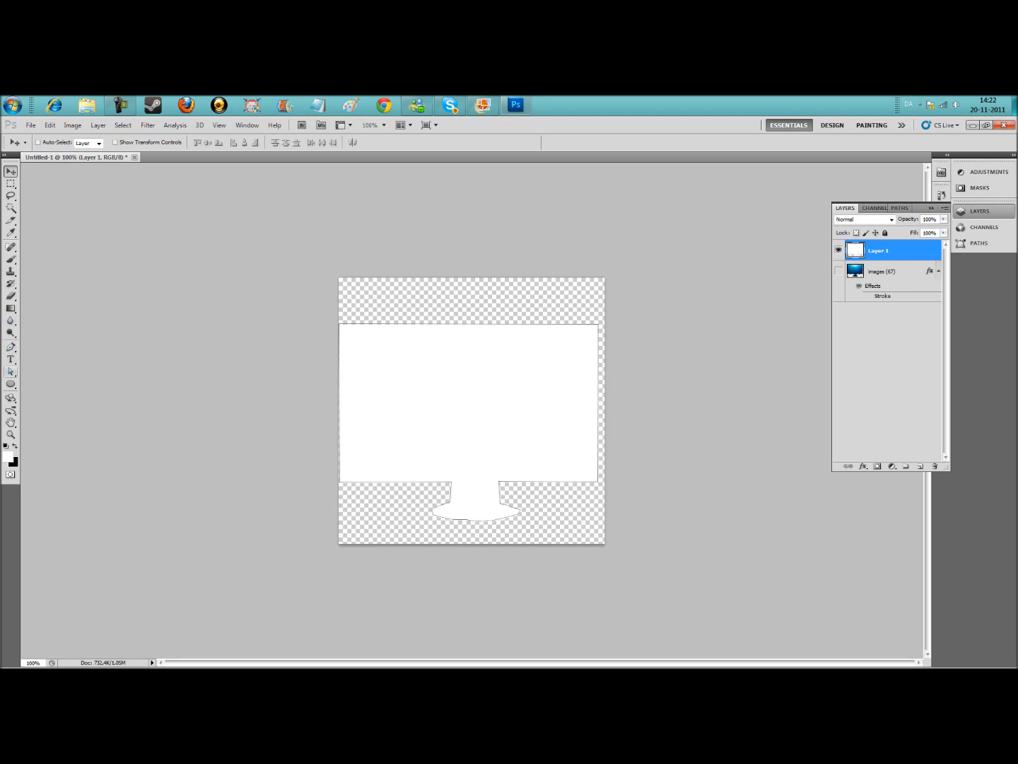
Step: Delete the monitor outline path and nudge the white silhouette into position with arrow keys
left_click(10, 371)
left_click(56, 368)
right_click(443, 369)
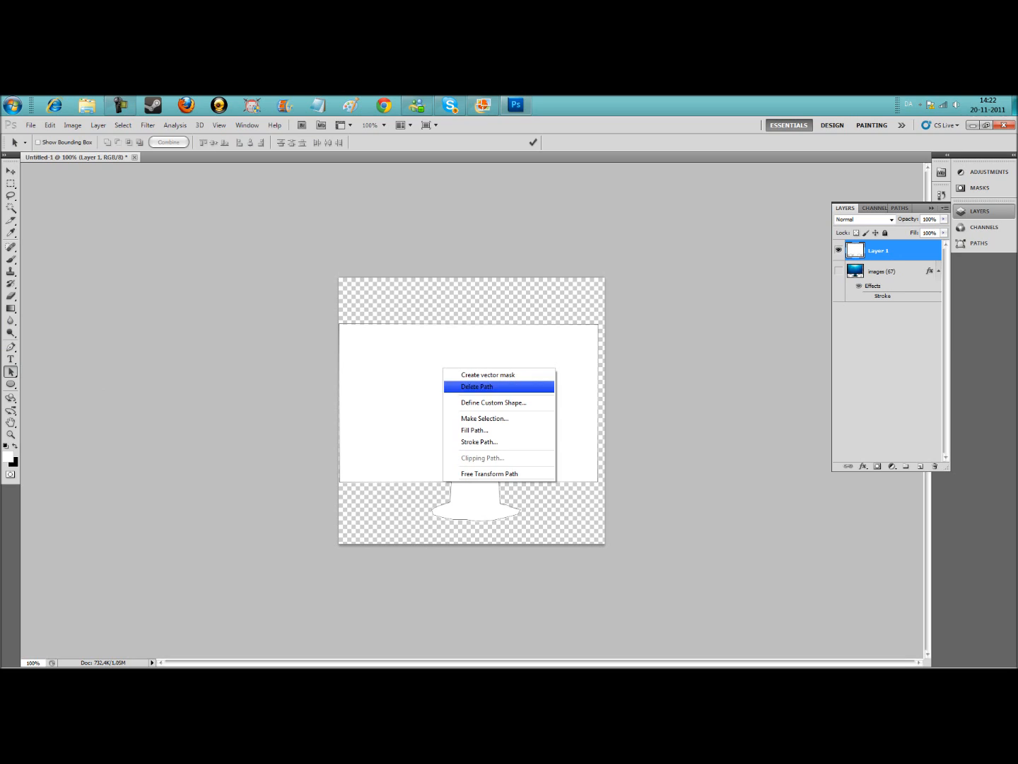
left_click(478, 387)
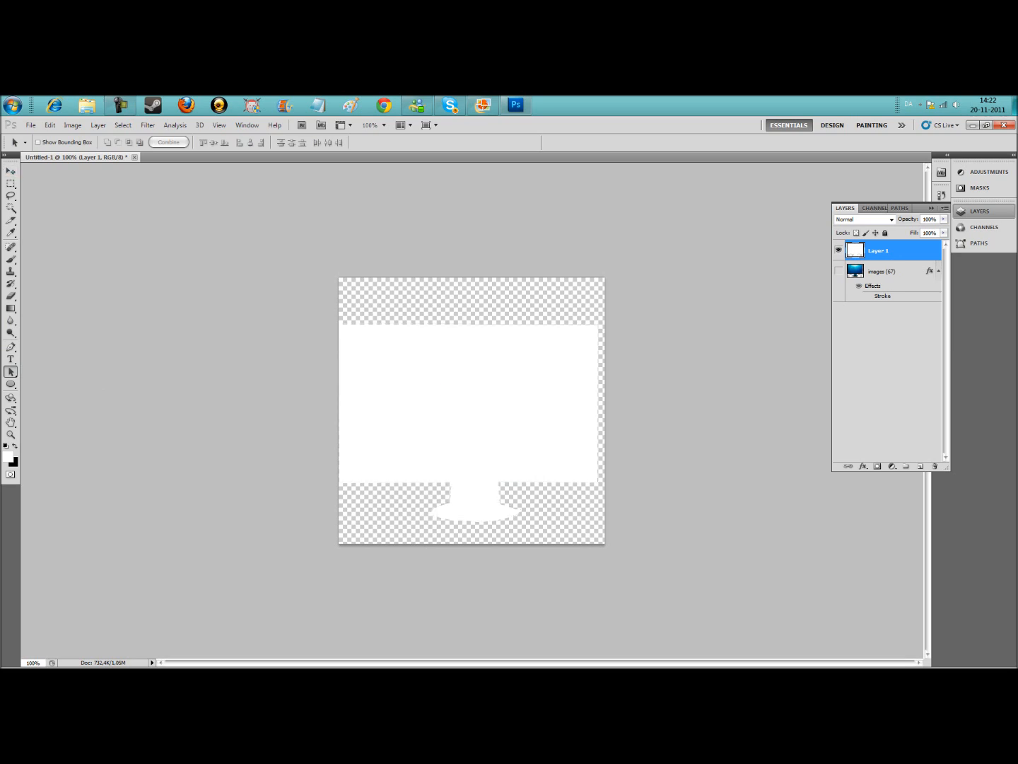
key("v")
key("shift+Down")
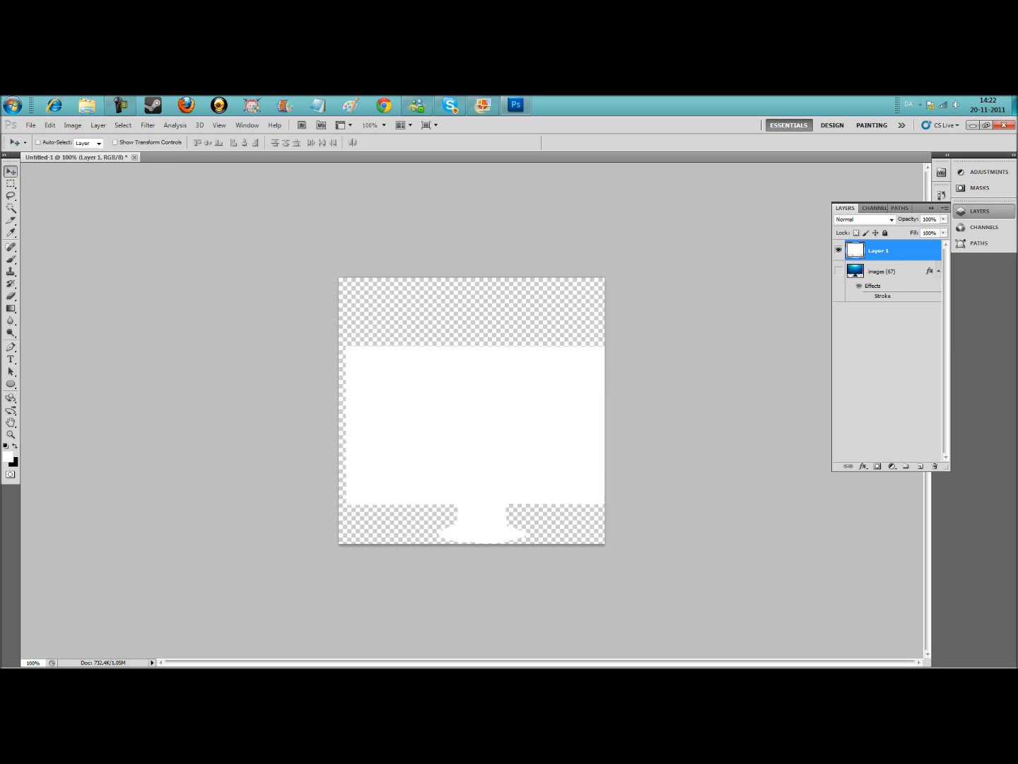
key("shift+Up")
key("shift+Up")
key("shift+Up")
key("shift+Up")
key("shift+Up")
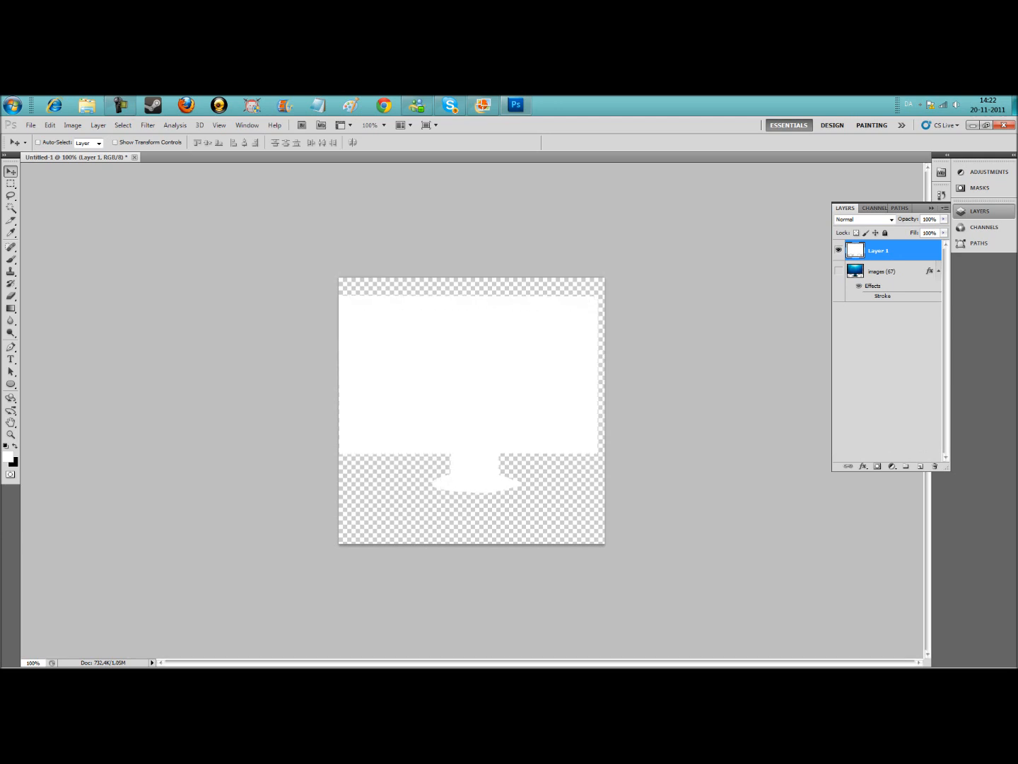
key("shift+Down")
key("shift+Down")
key("shift+Down")
key("shift+Right")
key("shift+Down")
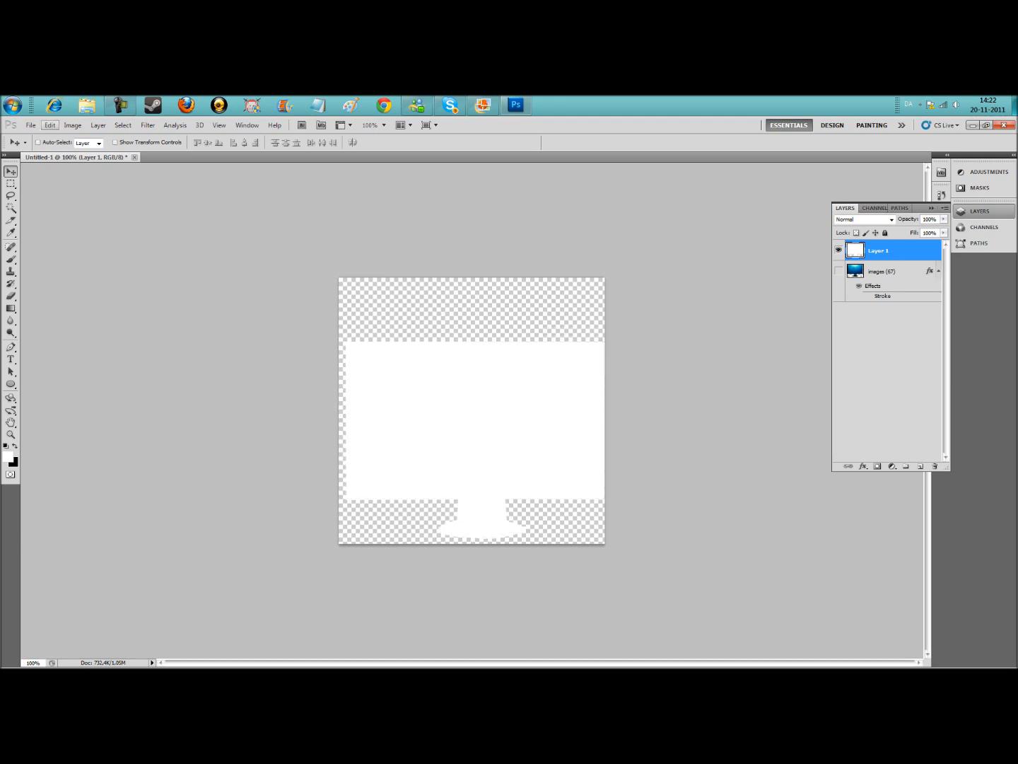
Step: Slightly enlarge the silhouette with Free Transform, nudge it up and add a new empty Layer 2
left_click(50, 125)
left_click(72, 323)
left_click_drag(346, 342, 339, 336)
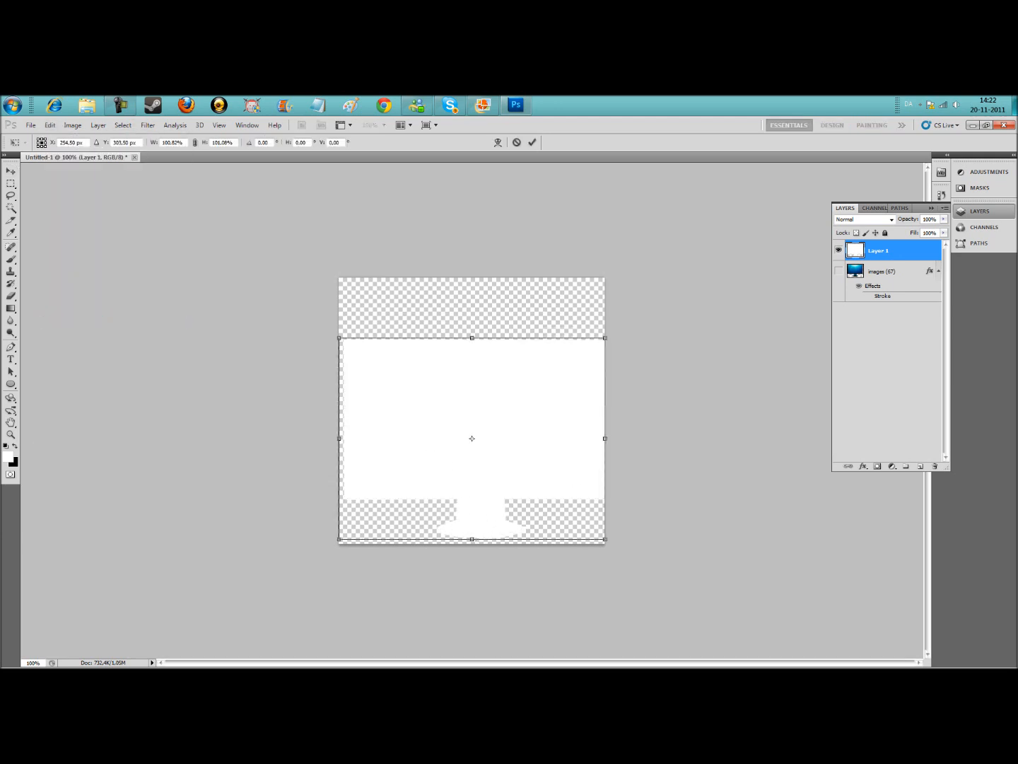
left_click(532, 143)
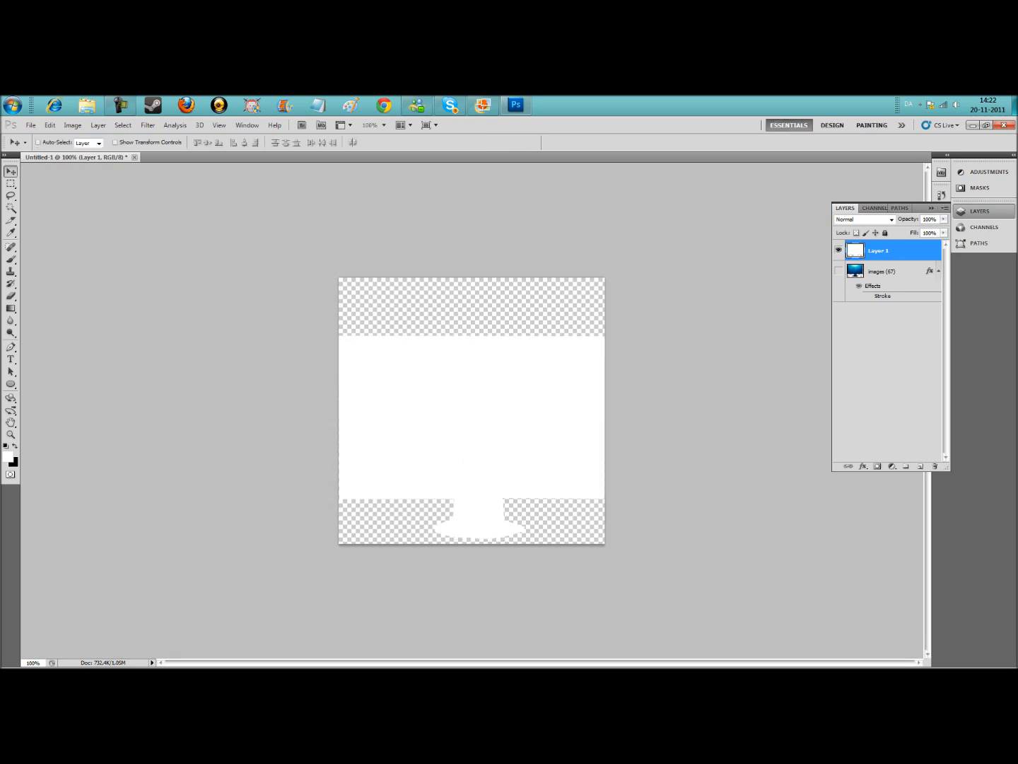
key("shift+Up")
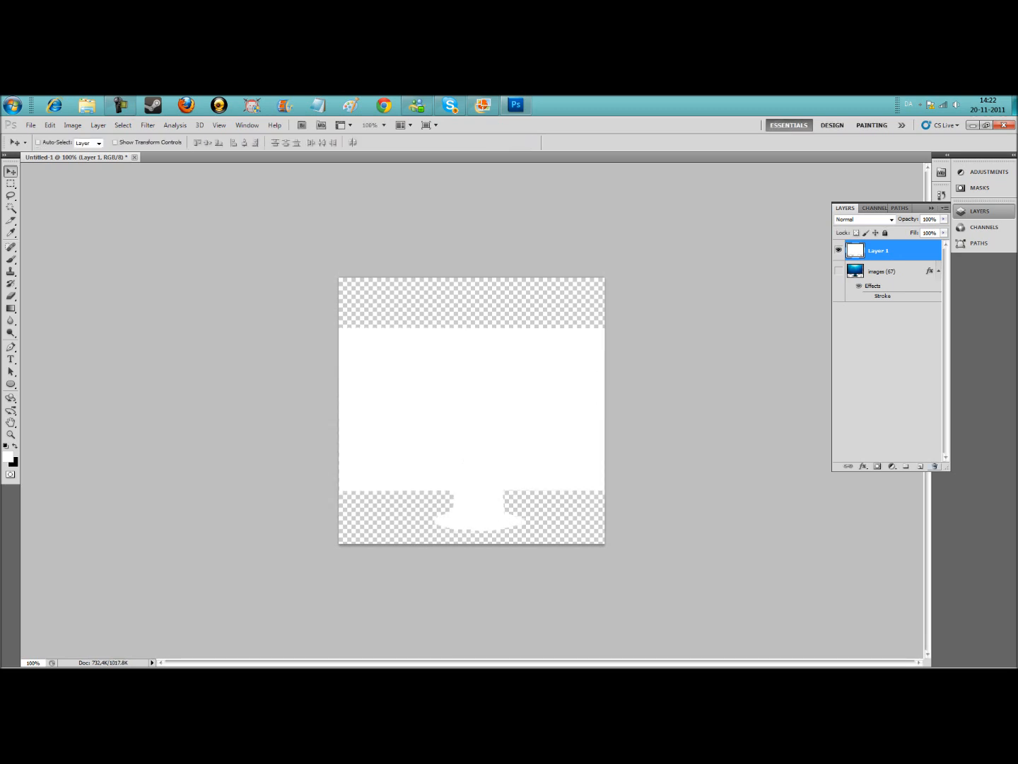
left_click(921, 466)
Step: Draw a rounded-rectangle screen inside the white monitor silhouette
left_click(10, 384)
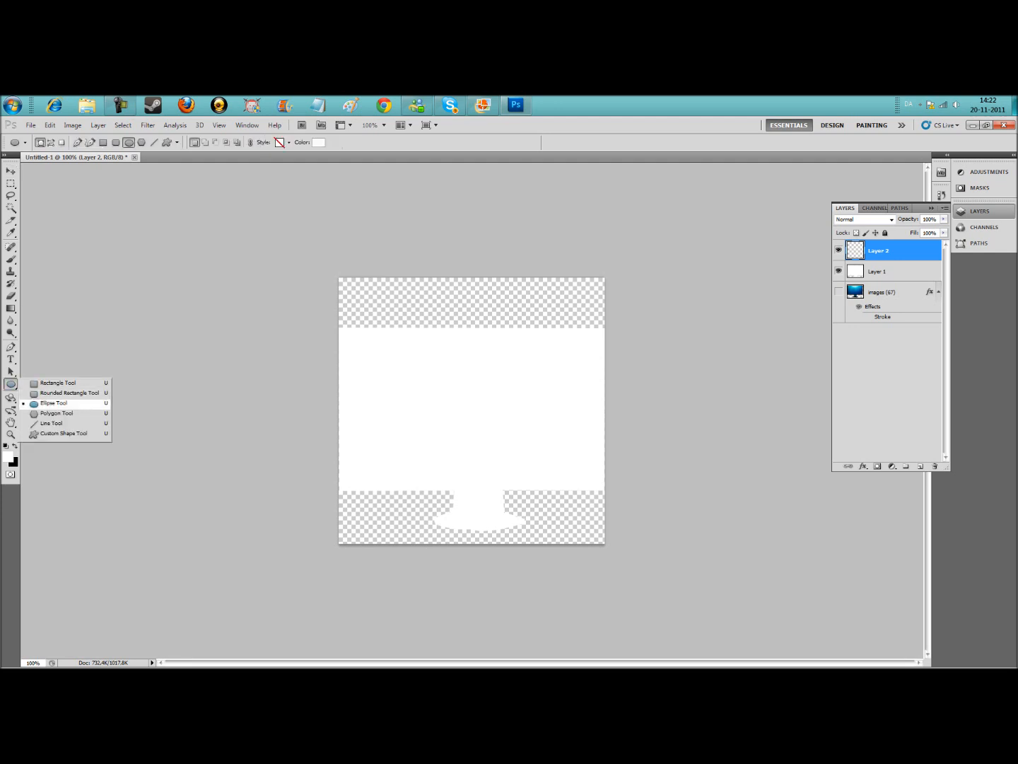
left_click(70, 394)
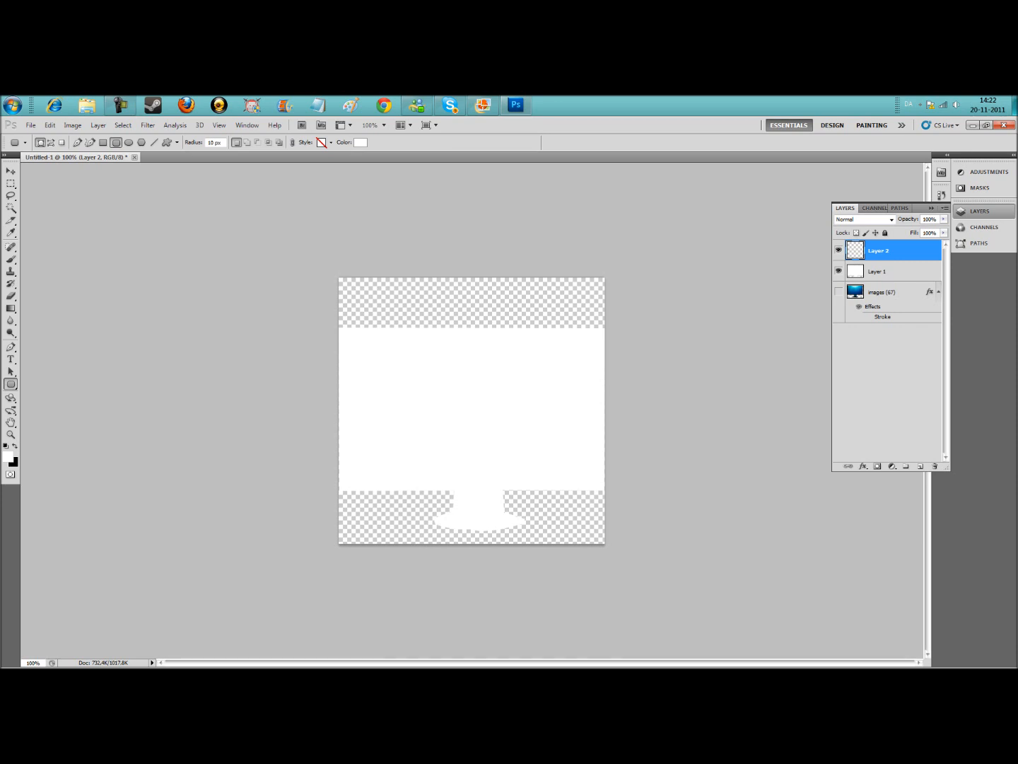
left_click_drag(342, 333, 594, 474)
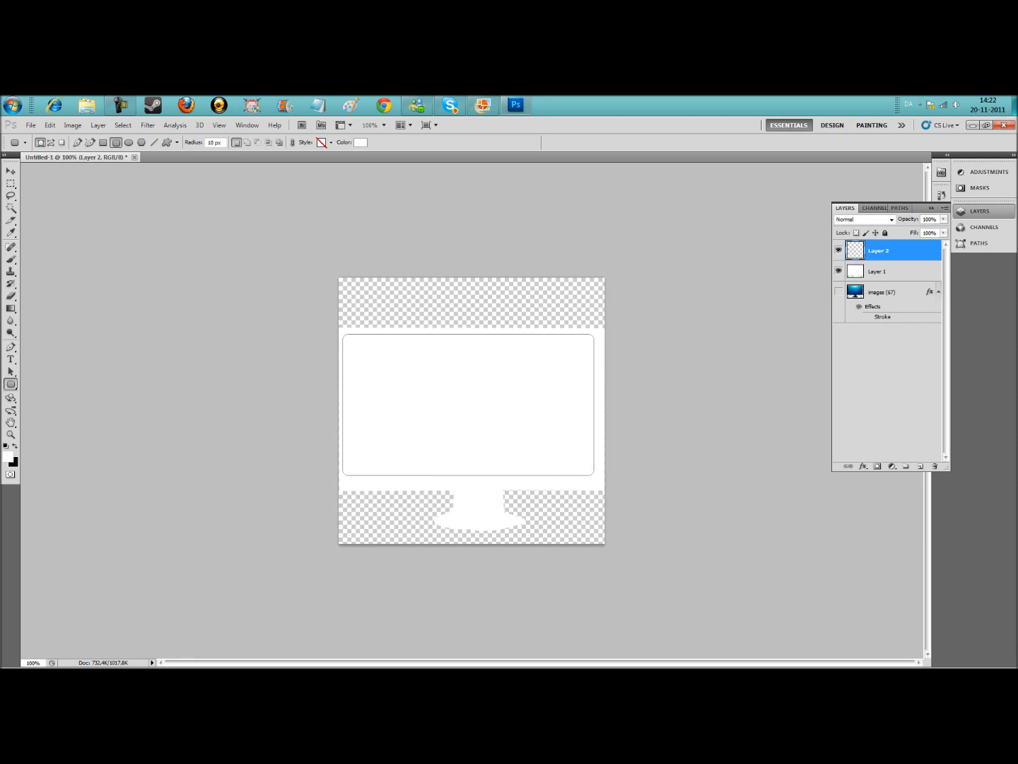
left_click_drag(594, 475, 600, 484)
Step: Give the screen layer a cyan #00c0ff Color Overlay and a larger Inner Shadow
right_click(904, 251)
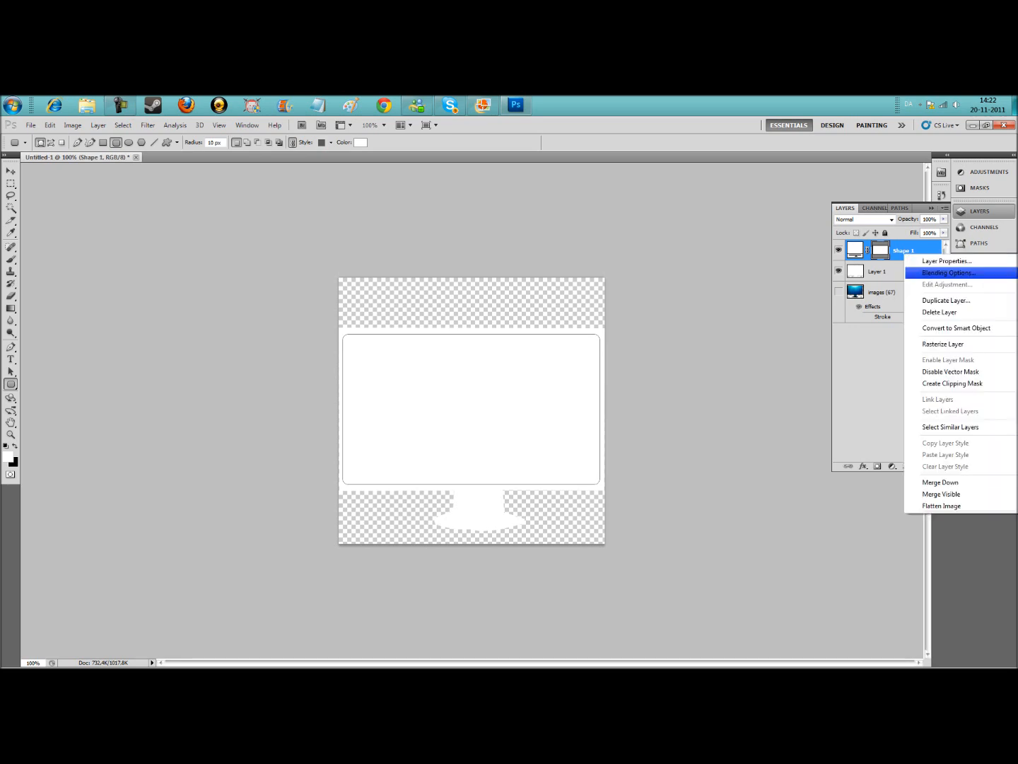
left_click(927, 273)
left_click(735, 461)
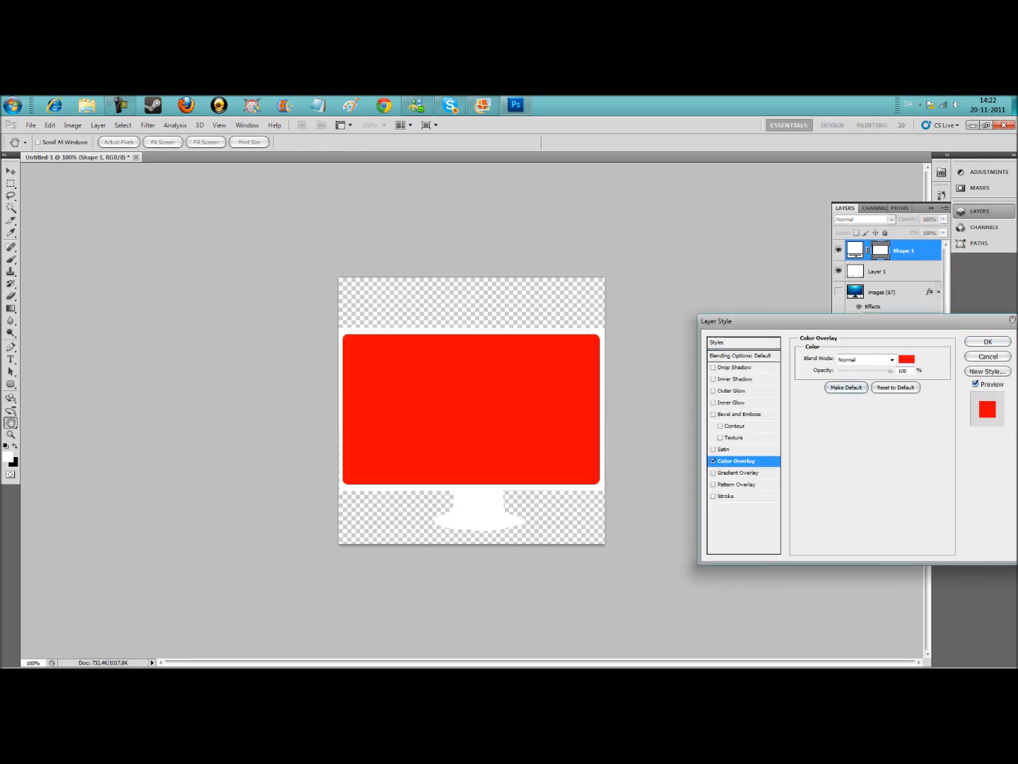
left_click(907, 357)
left_click(784, 416)
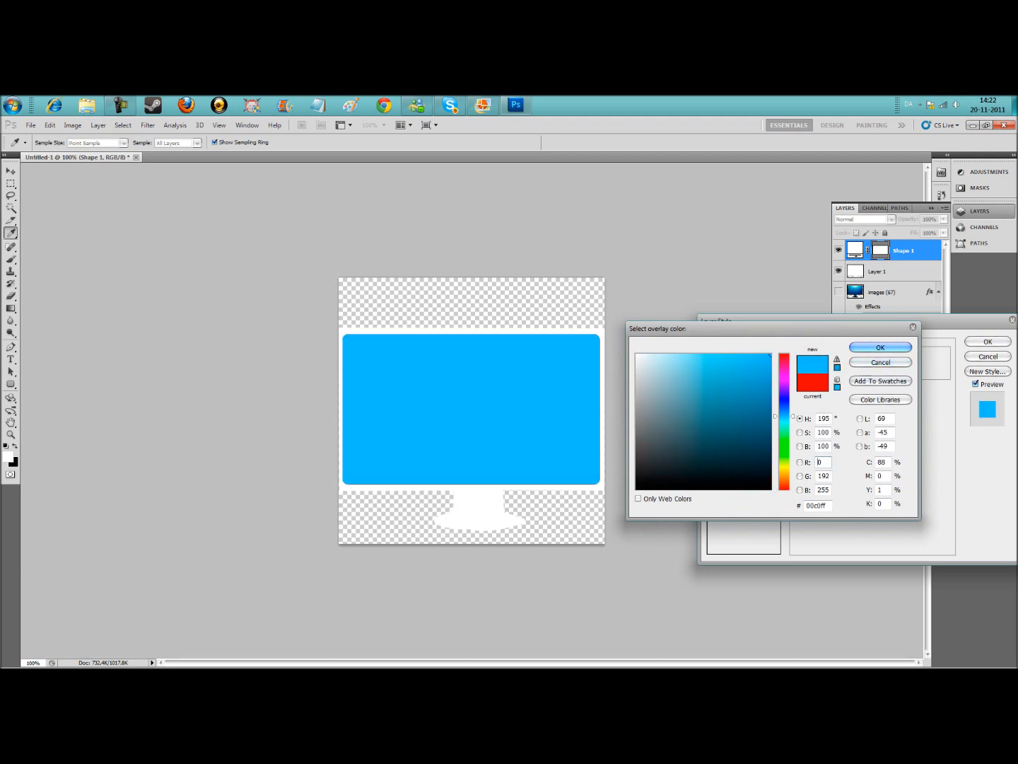
left_click(881, 347)
left_click(740, 380)
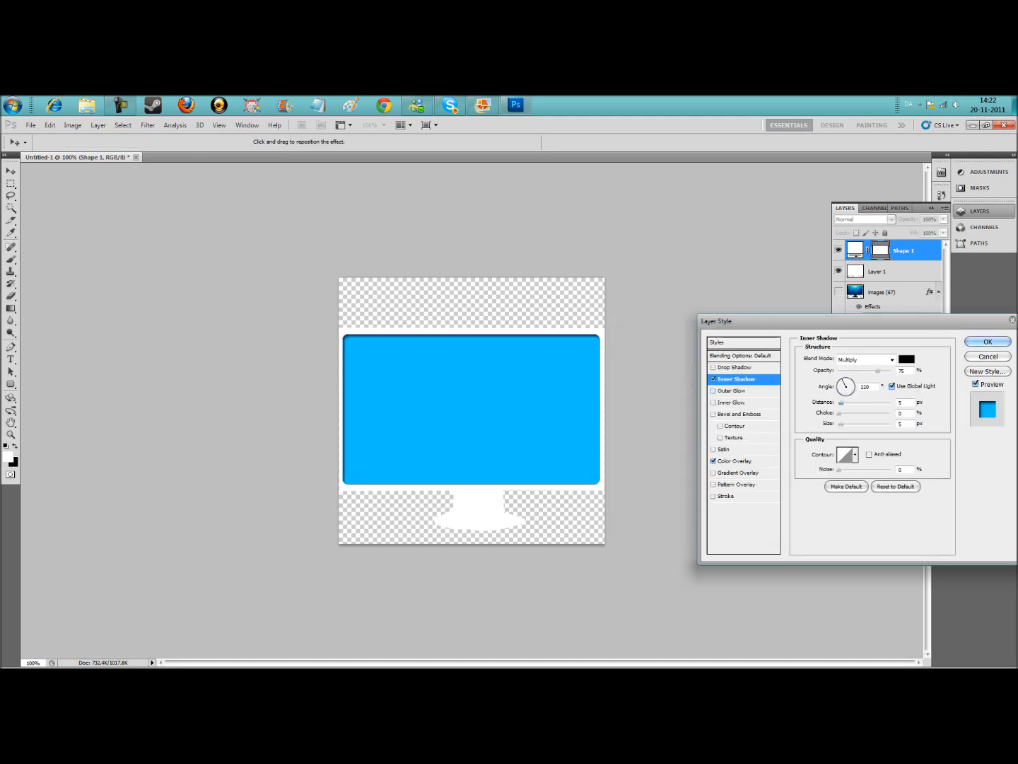
left_click_drag(842, 424, 859, 424)
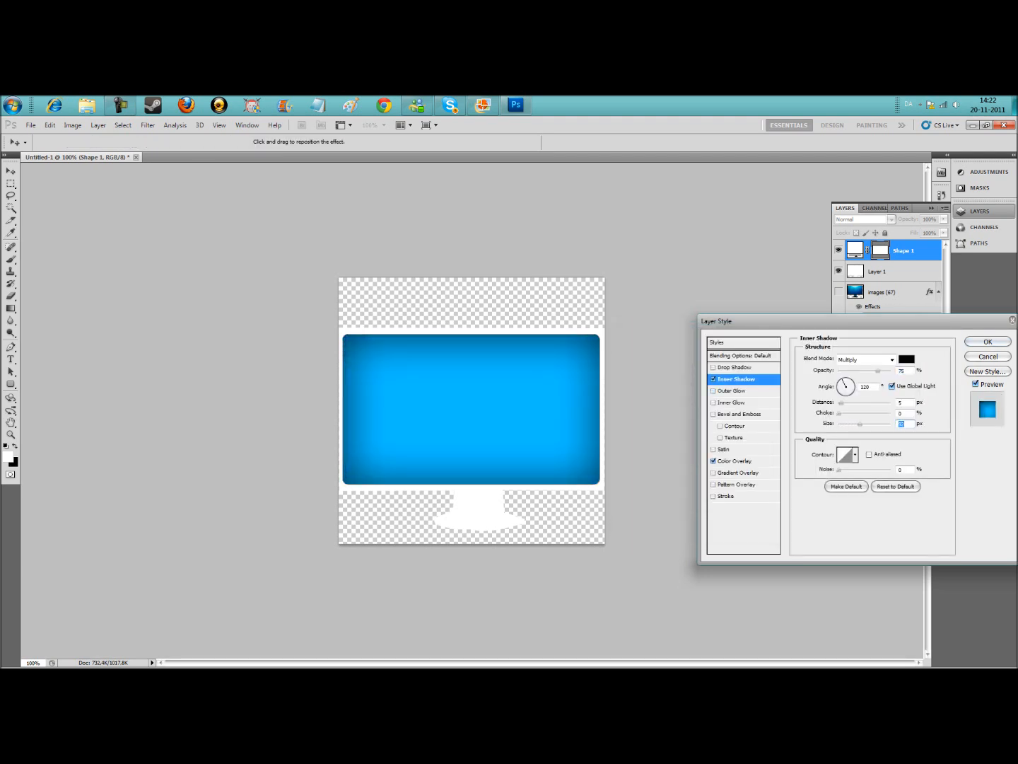
key("Return")
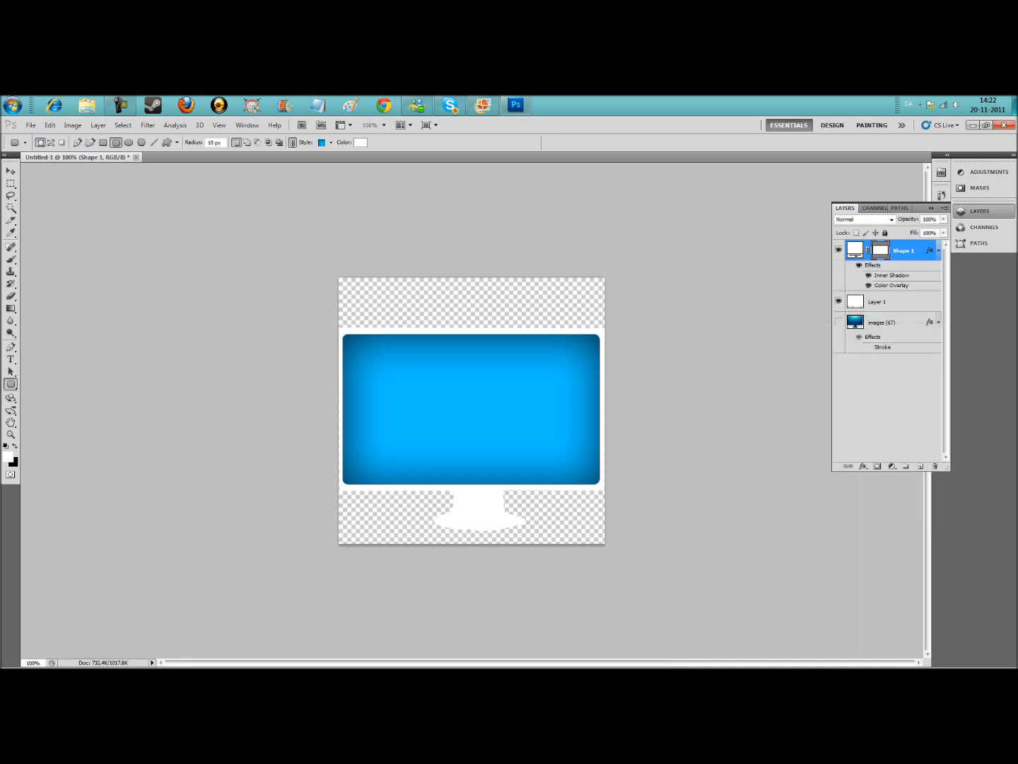
left_click(875, 301)
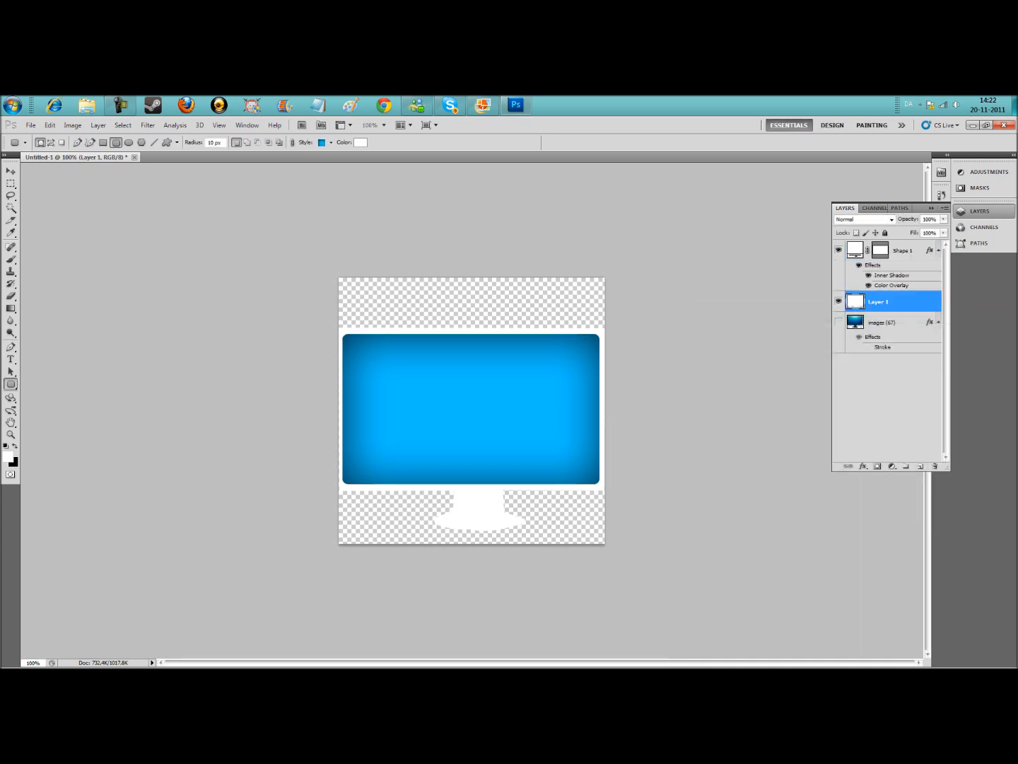
right_click(884, 302)
left_click(915, 320)
mouse_move(764, 320)
left_mouse_down()
mouse_move(790, 348)
mouse_move(778, 298)
left_mouse_up()
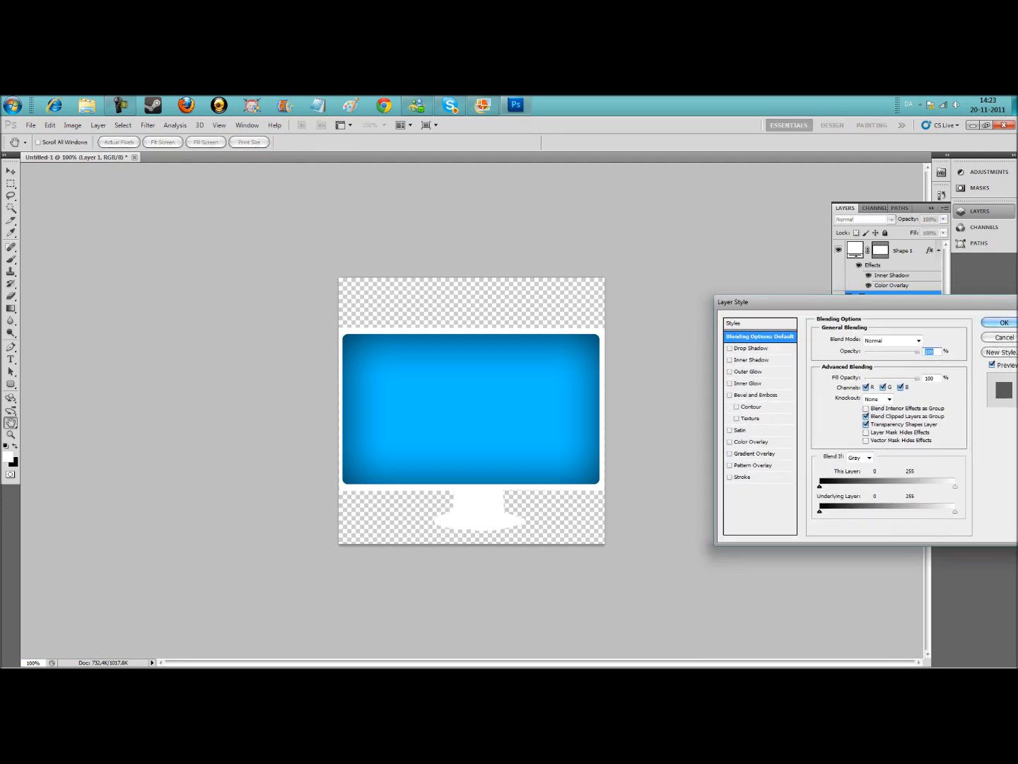
left_click(748, 438)
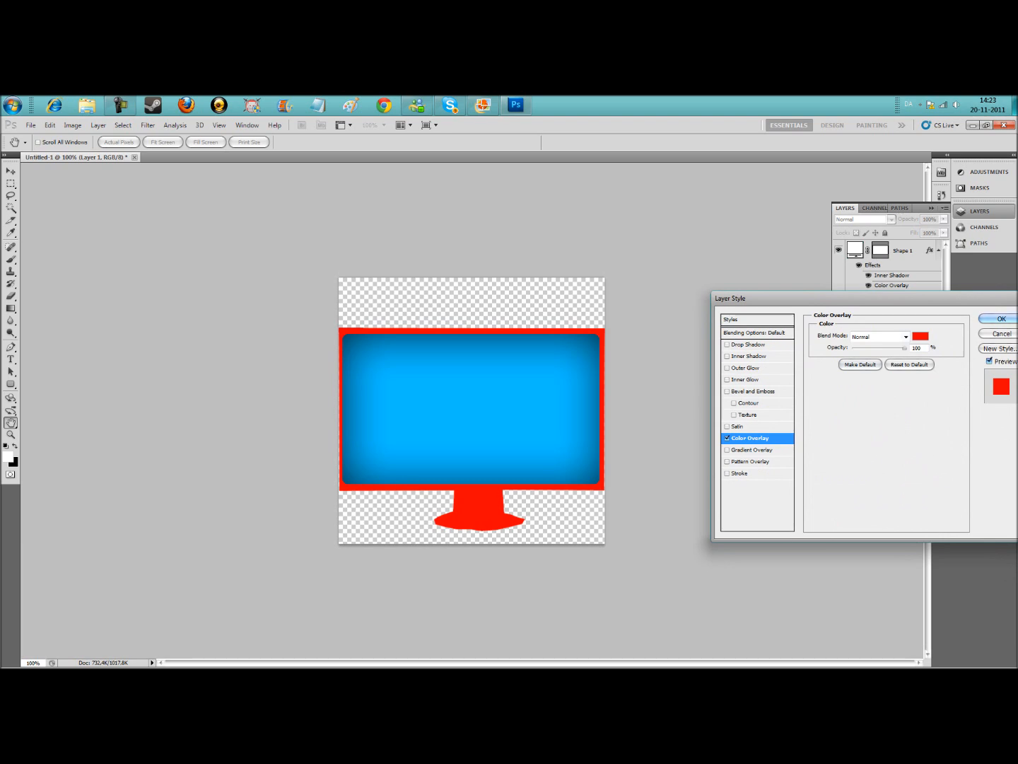
left_click(923, 336)
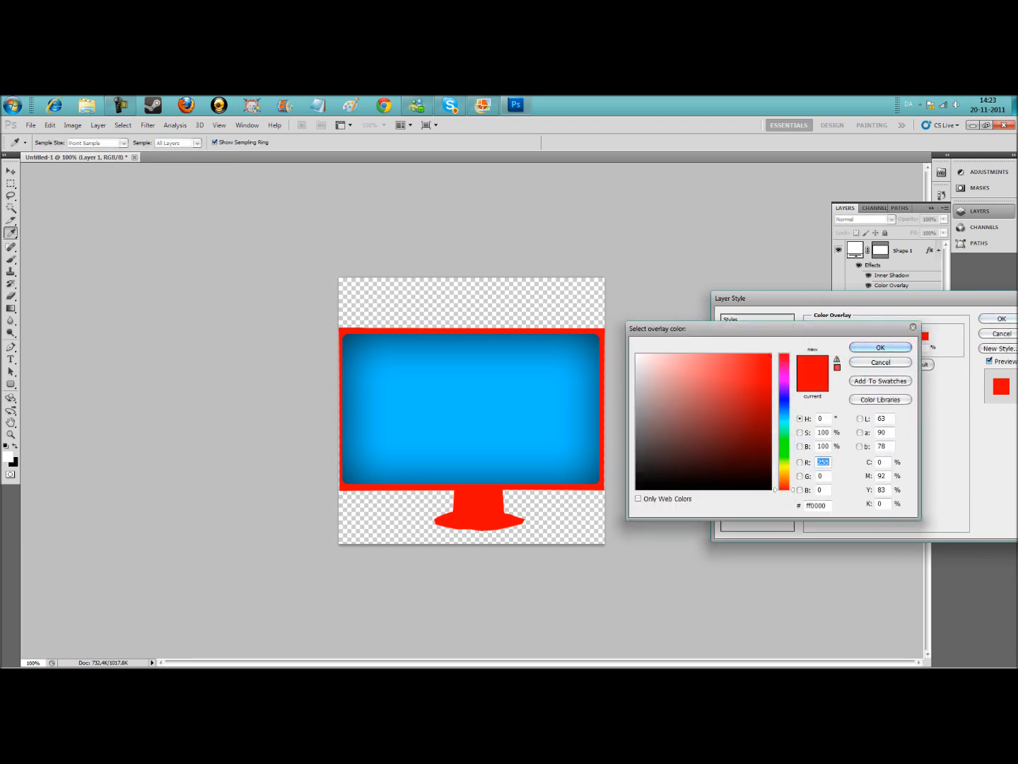
left_click(637, 478)
key("Return")
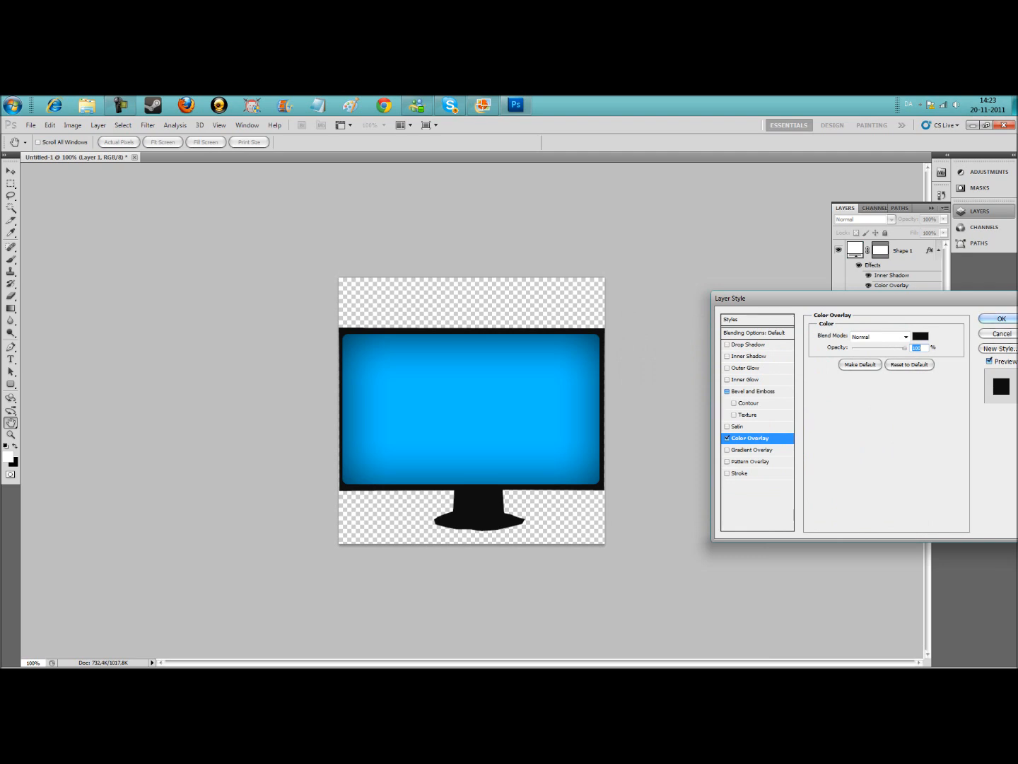
left_click(752, 390)
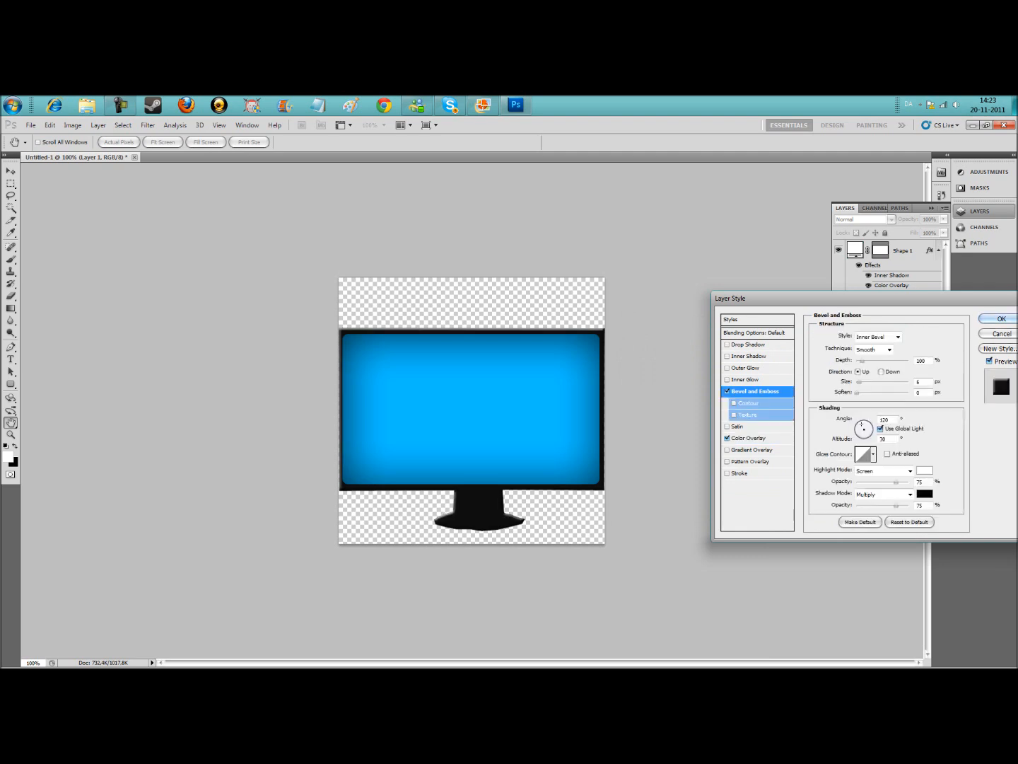
left_click(727, 391)
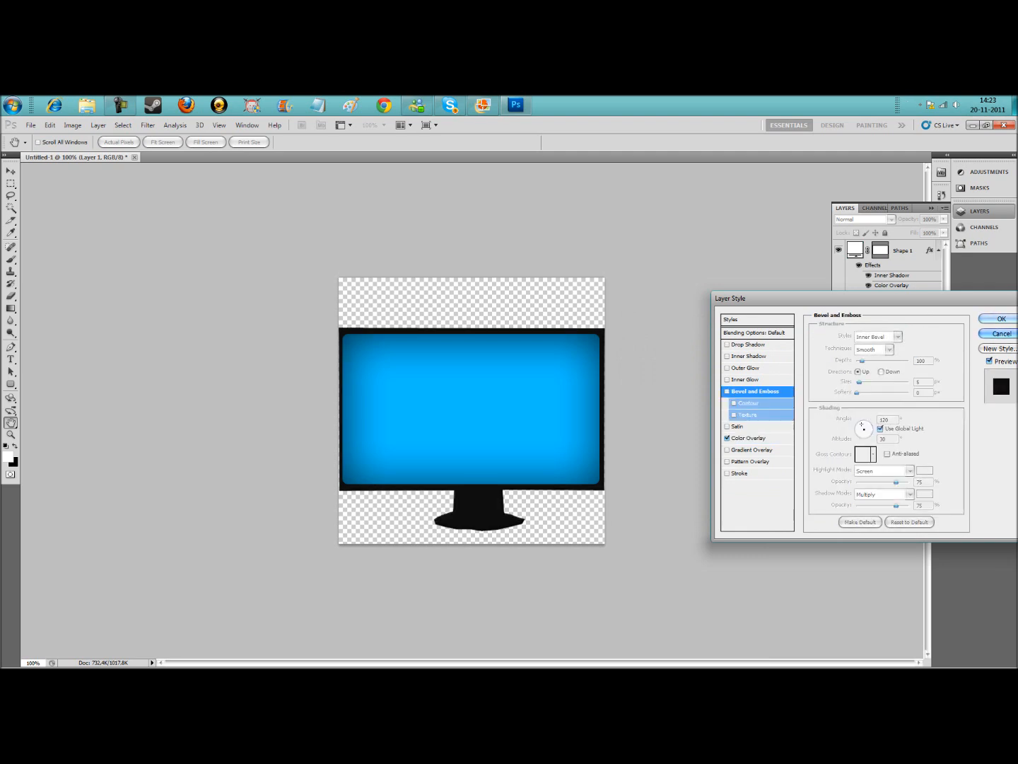
left_click(998, 333)
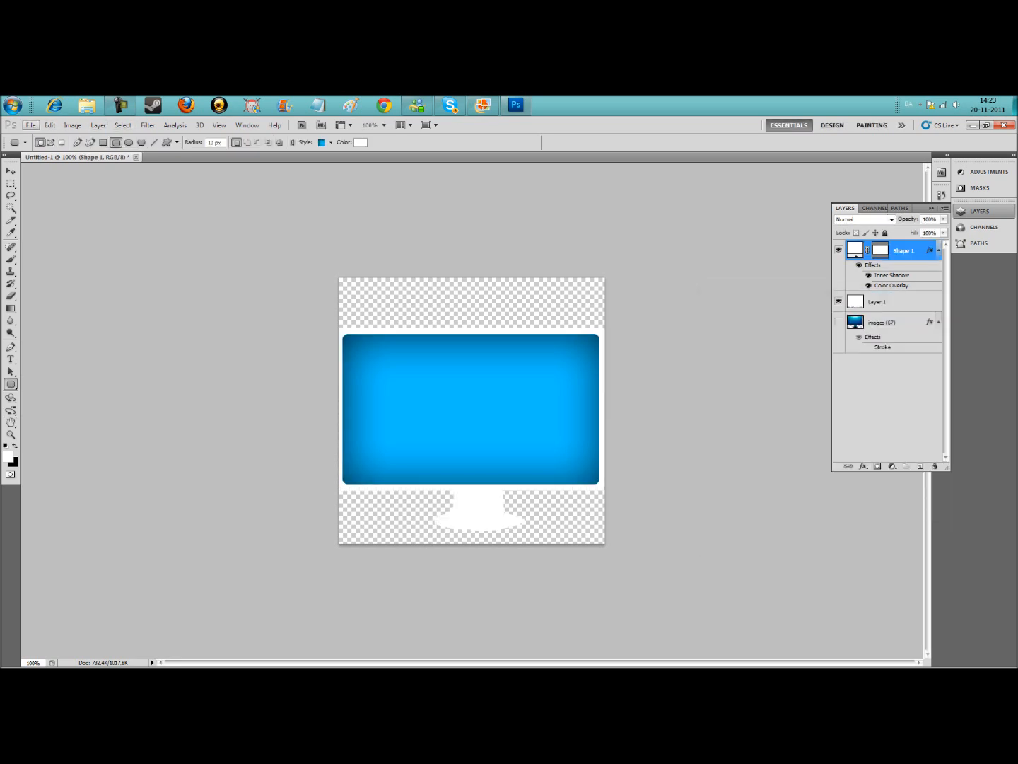
Step: Free-transform the blue screen shape slightly smaller and commit the resize
left_click(49, 125)
left_click(72, 323)
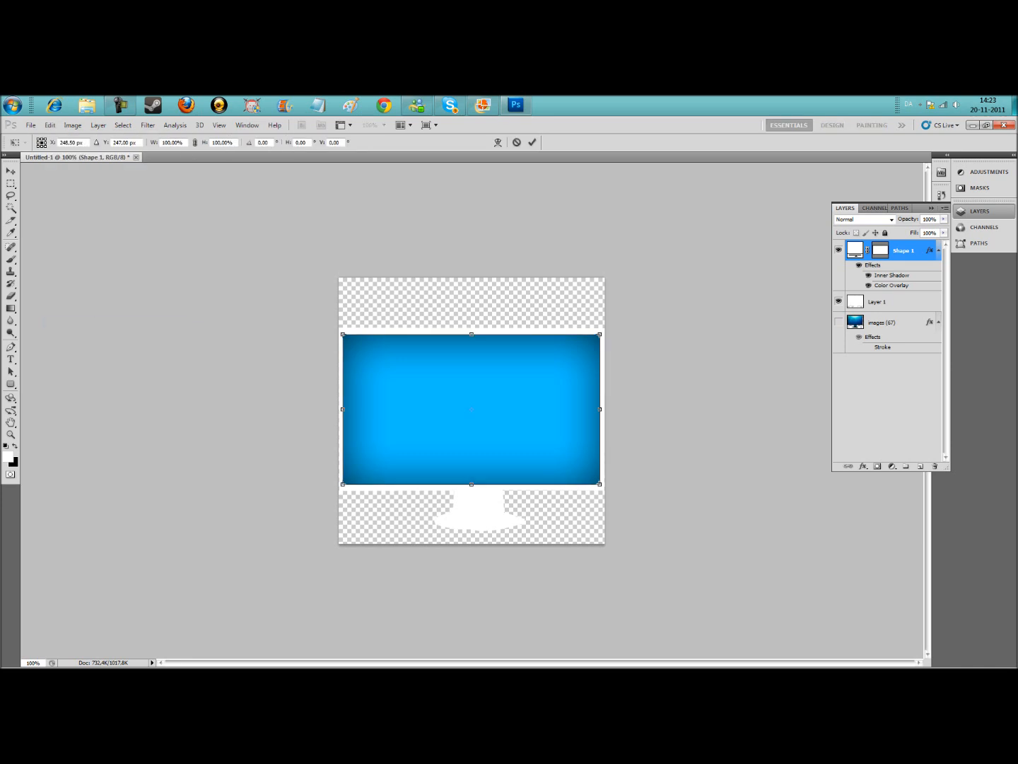
left_click_drag(343, 334, 348, 340)
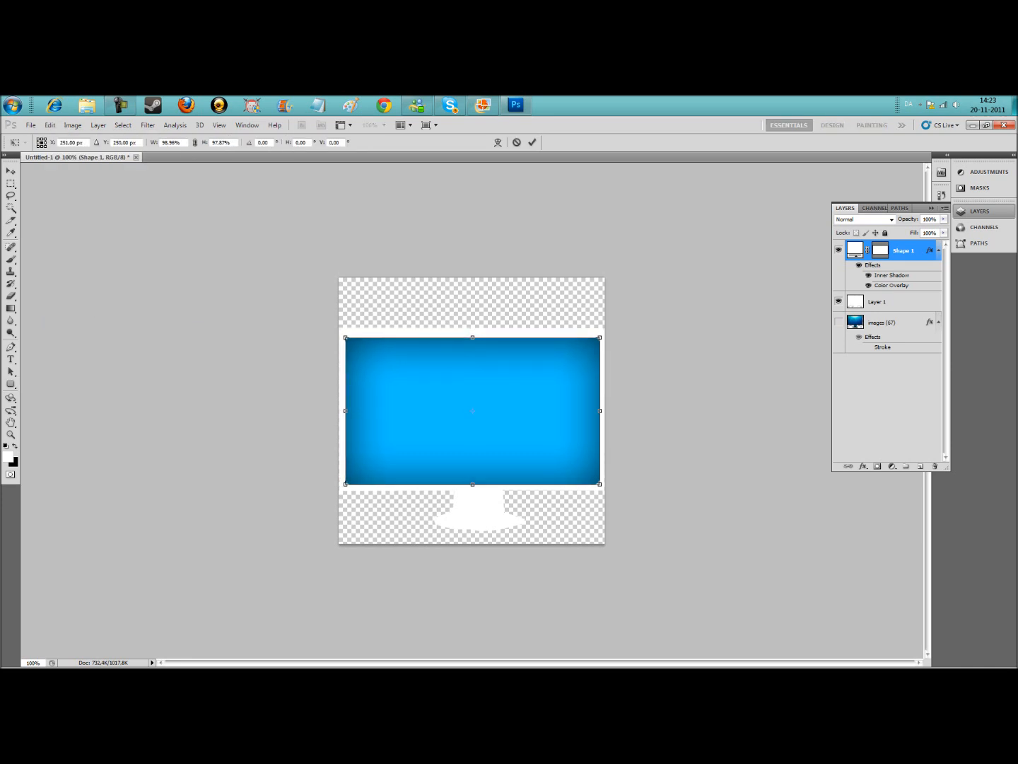
left_click_drag(474, 411, 472, 406)
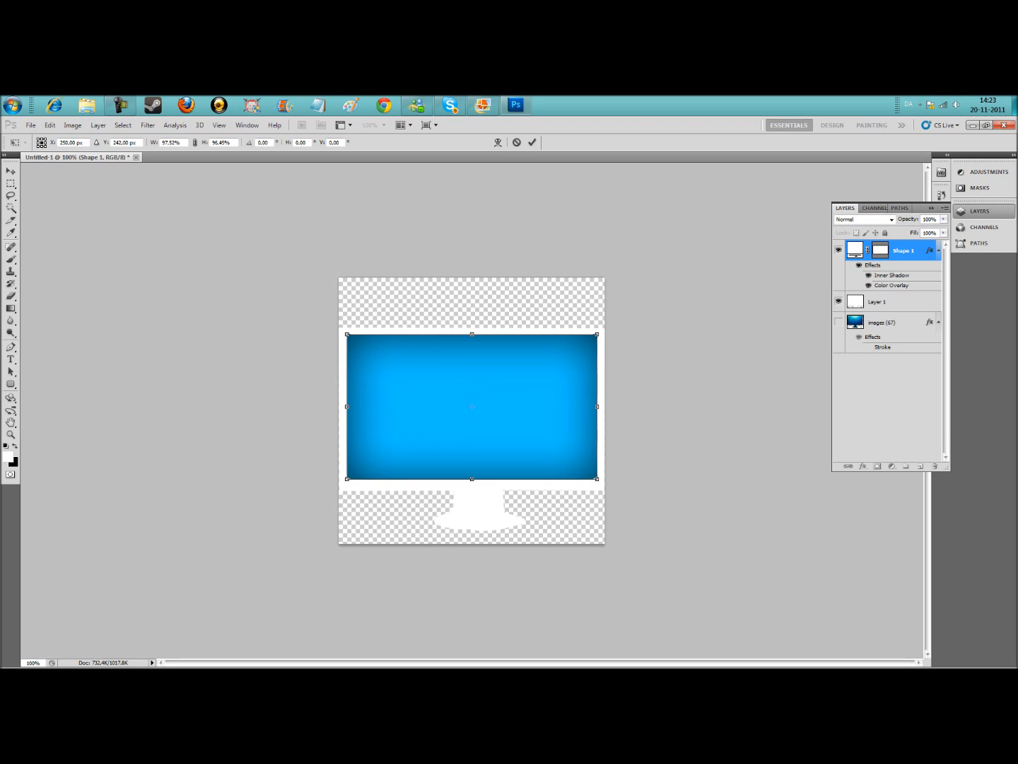
left_click(532, 141)
Step: Give the monitor frame layer a dark grey #2a2a2a Color Overlay and a Bevel and Emboss
right_click(882, 302)
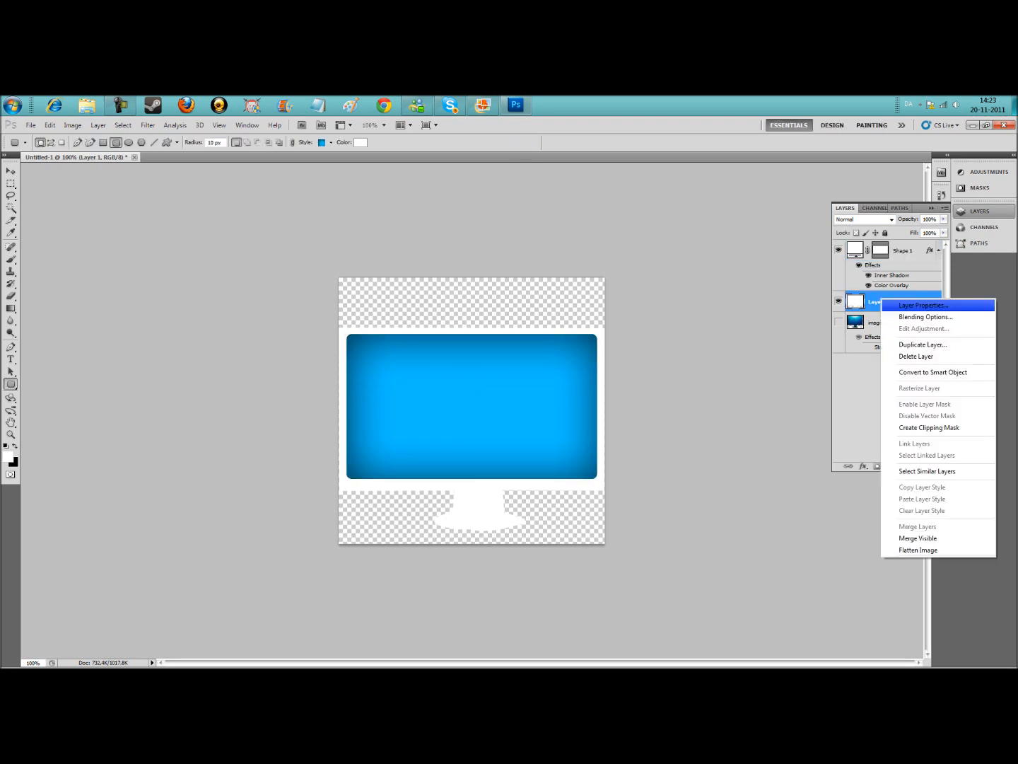
left_click(911, 305)
left_click(750, 438)
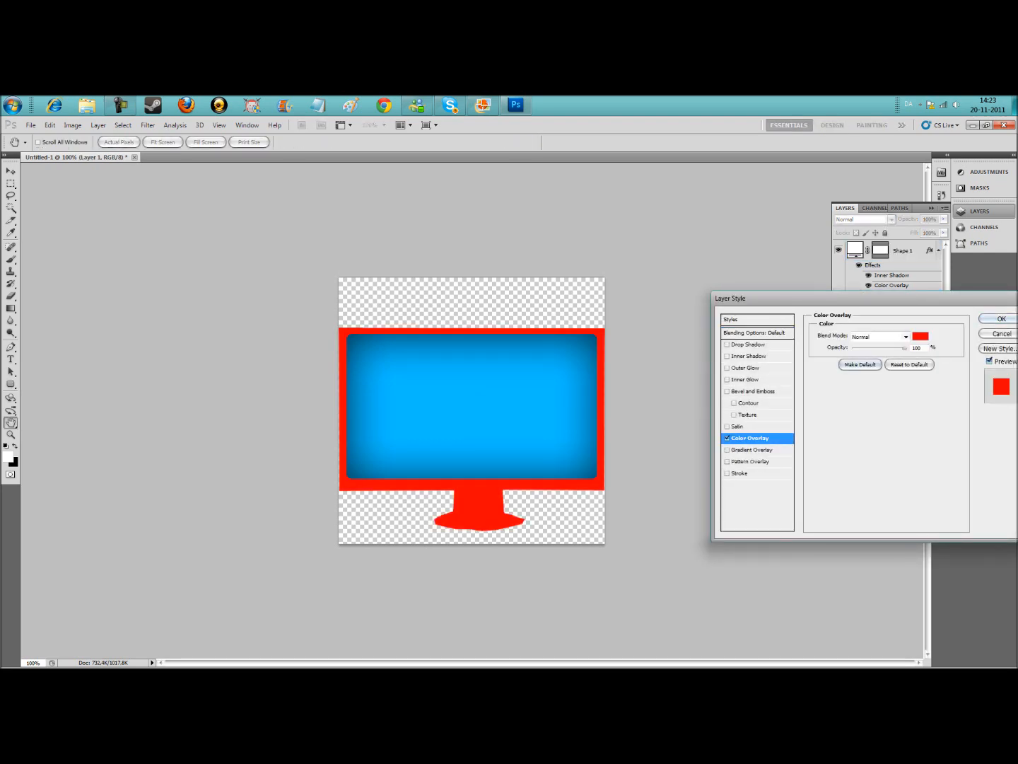
left_click(920, 336)
left_click(641, 475)
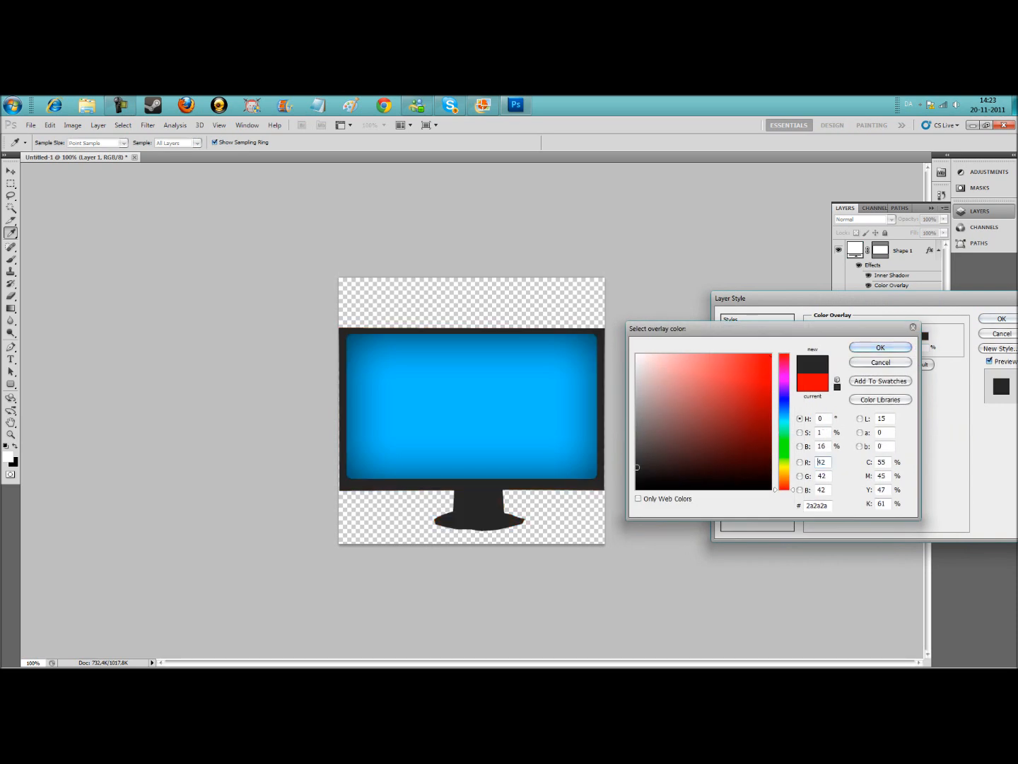
left_click(880, 348)
left_click(751, 392)
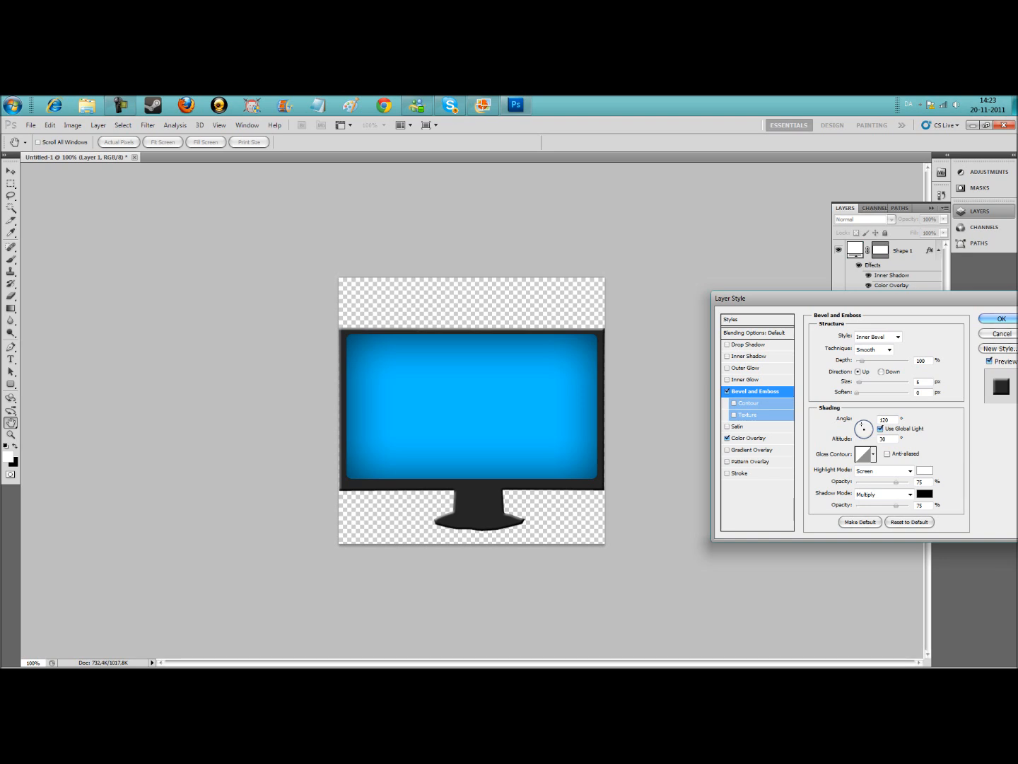
key("Return")
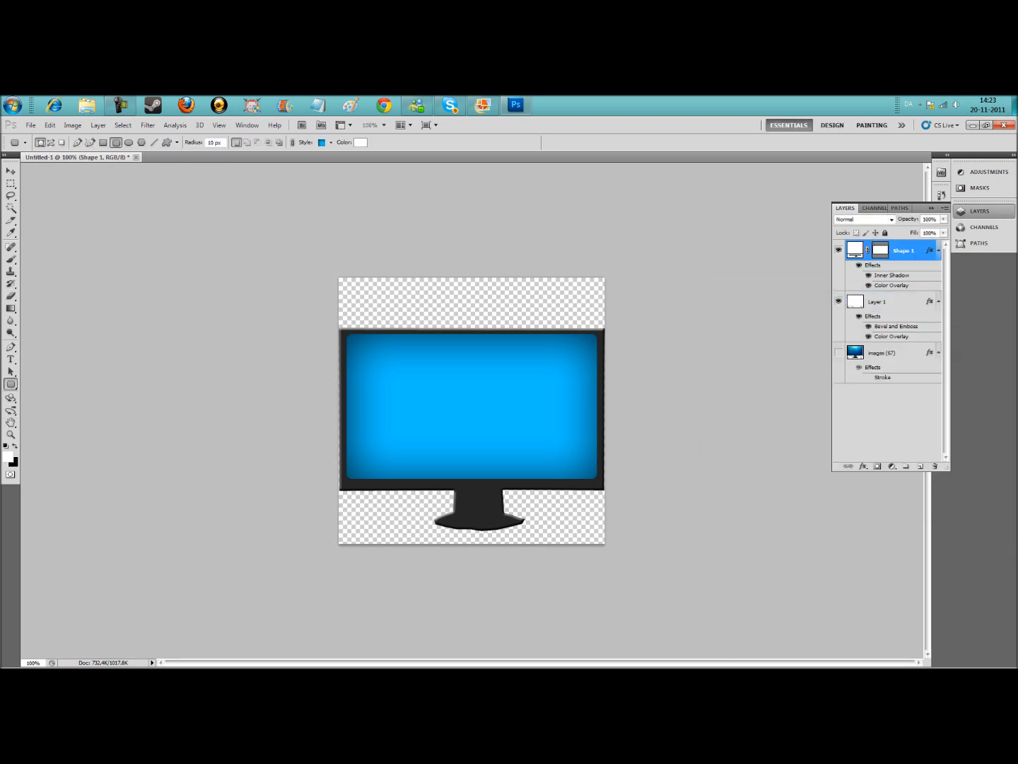
Step: Nudge the blue screen down inside the frame and add a new empty layer above it
key("v")
key("Down")
key("Down")
key("Down")
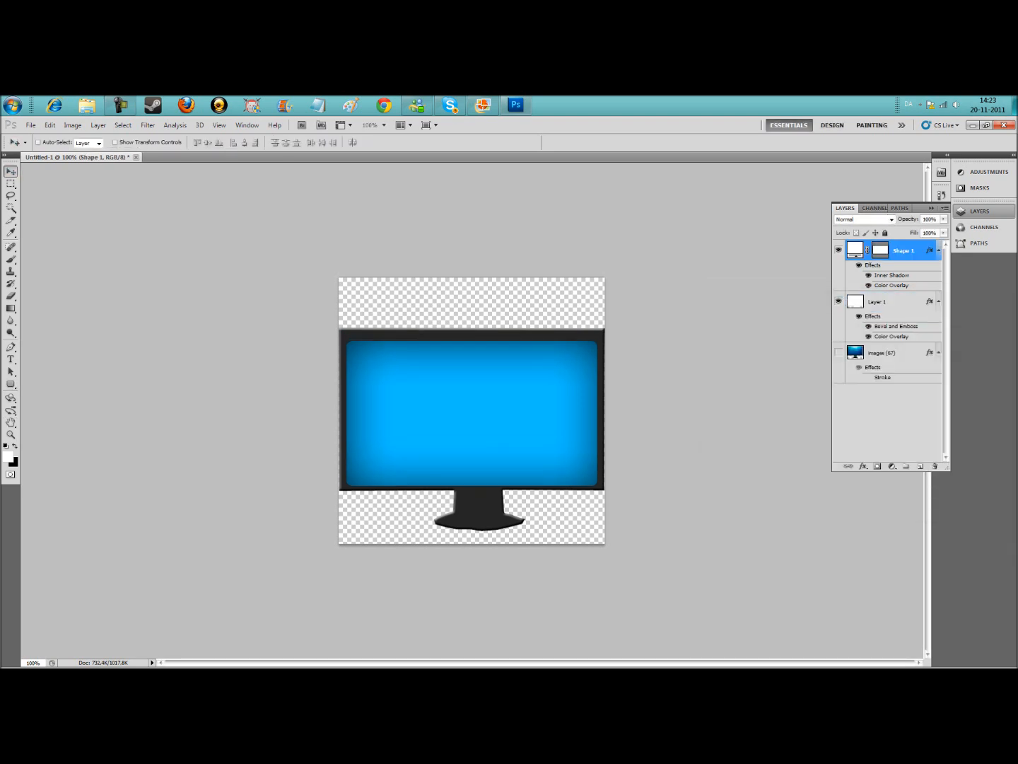
key("Up")
key("Up")
key("Up")
key("Up")
key("Up")
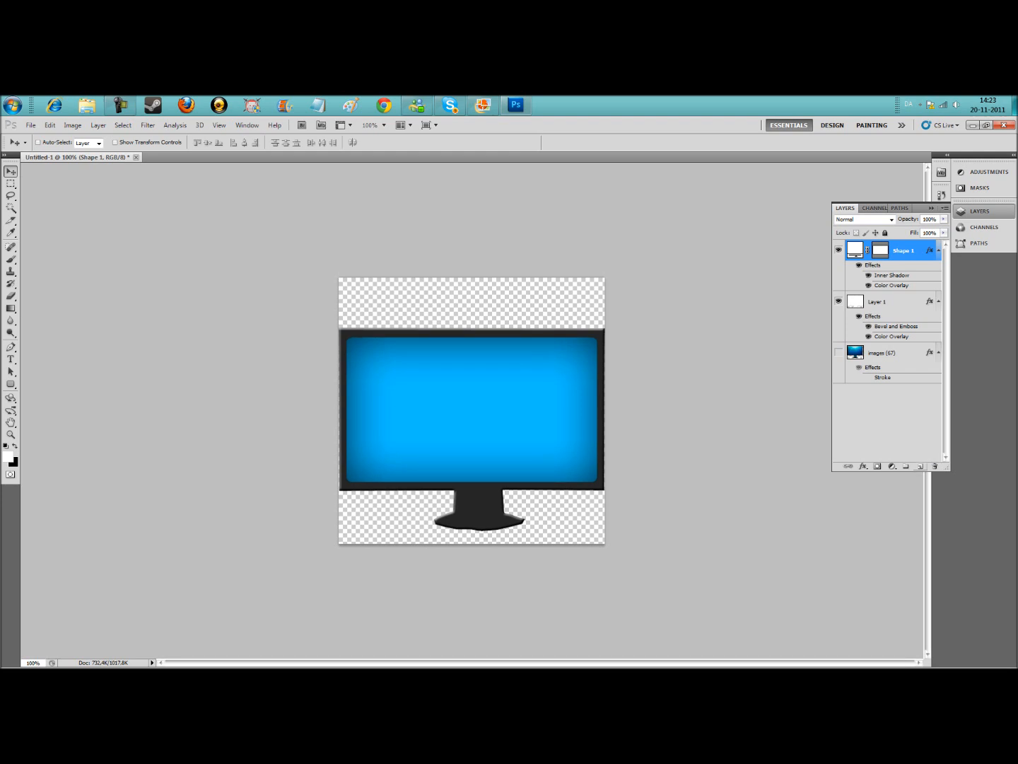
left_click(920, 467)
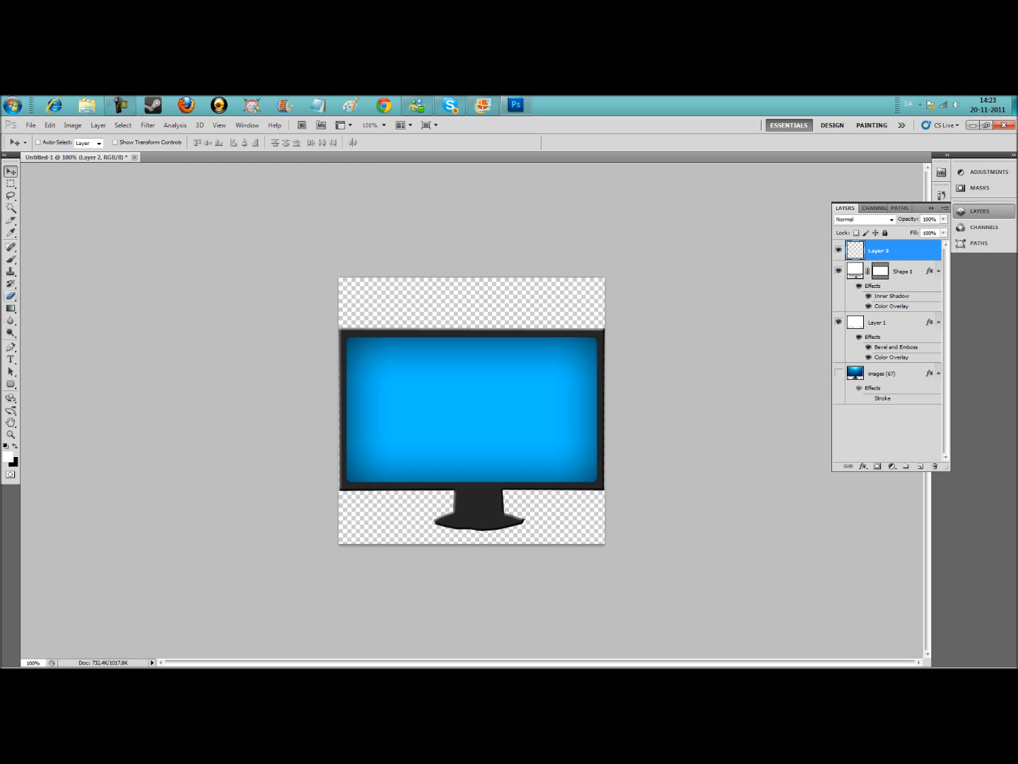
Step: Load the Enigma Brushes set into the Brush tool, replacing the current brushes
left_click(11, 259)
left_click(53, 142)
left_click(122, 161)
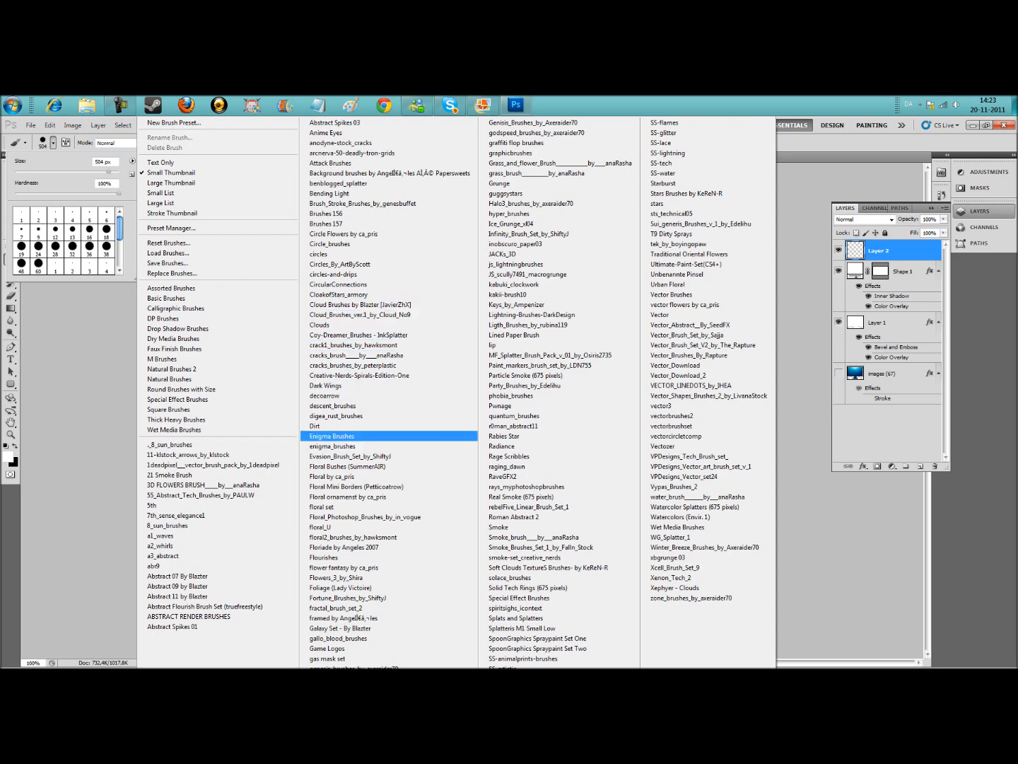
left_click(388, 436)
left_click(454, 325)
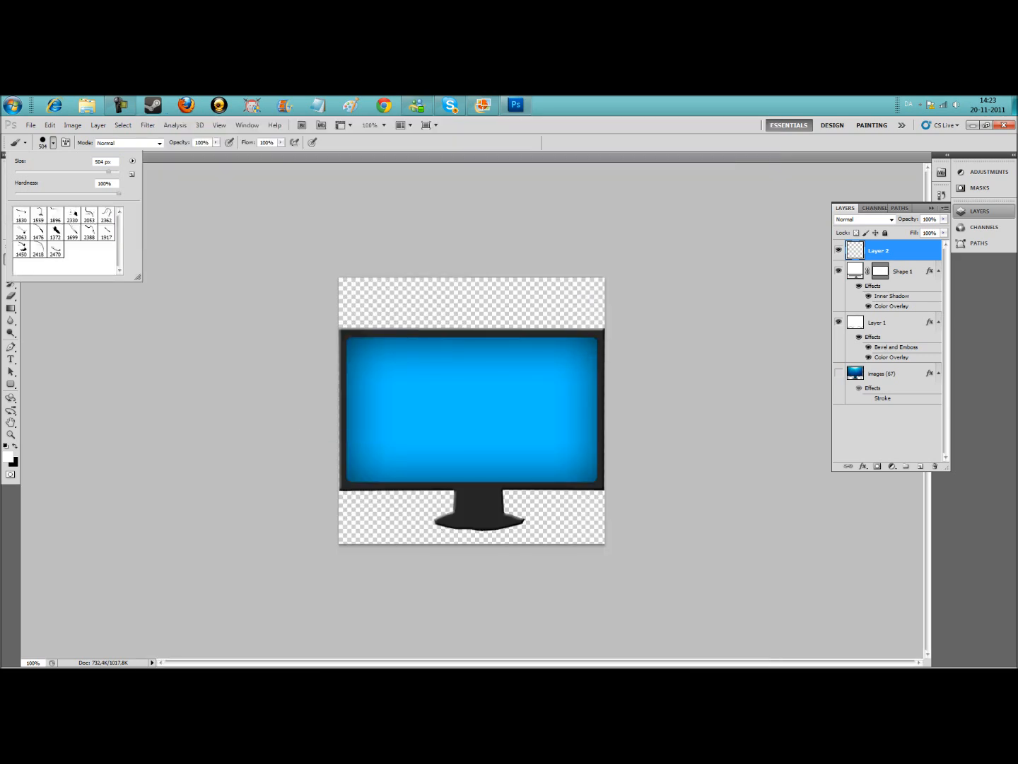
Step: Stamp swirl brush 1699 at 391 px in white across the blue screen
left_click(73, 232)
type("391")
key("Return")
key("Return")
left_click(423, 423)
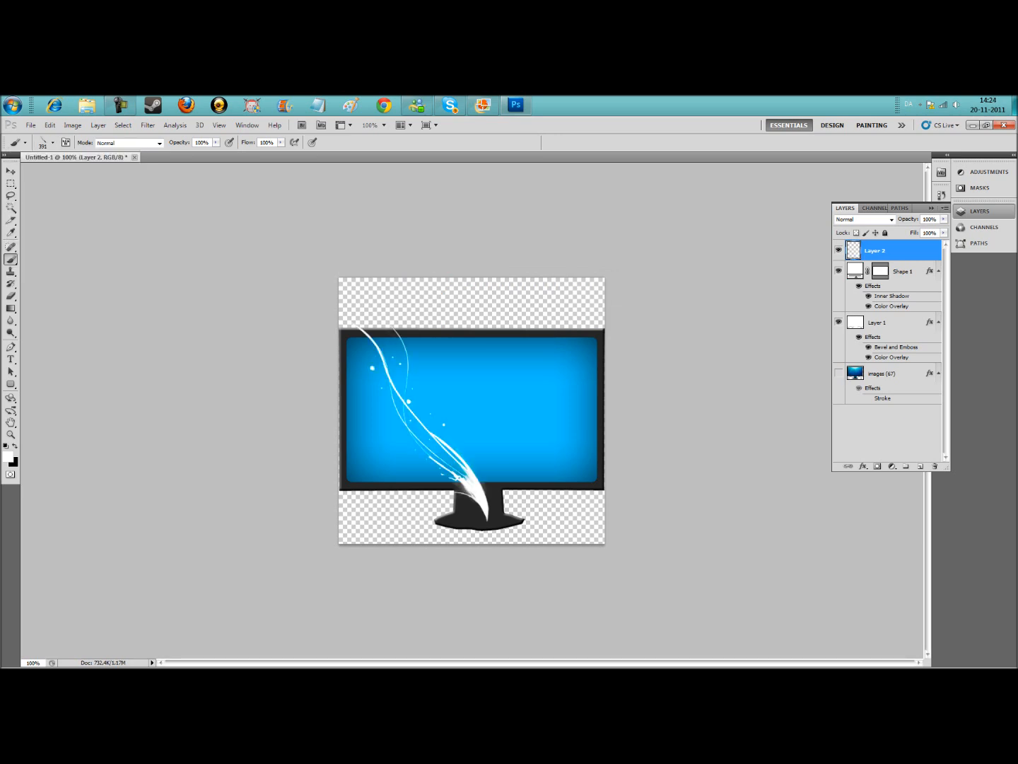
left_click(10, 184)
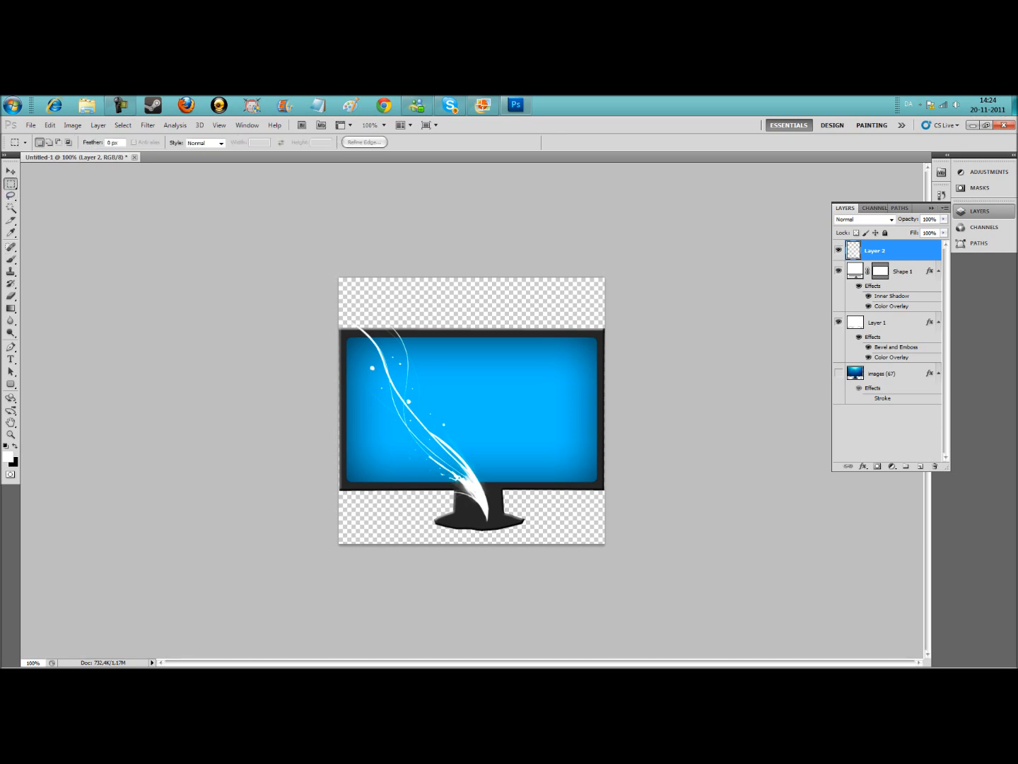
Step: Cut the swirl part over the stand to its own layer and delete it
left_click_drag(430, 480, 533, 522)
right_click(482, 496)
left_click(518, 394)
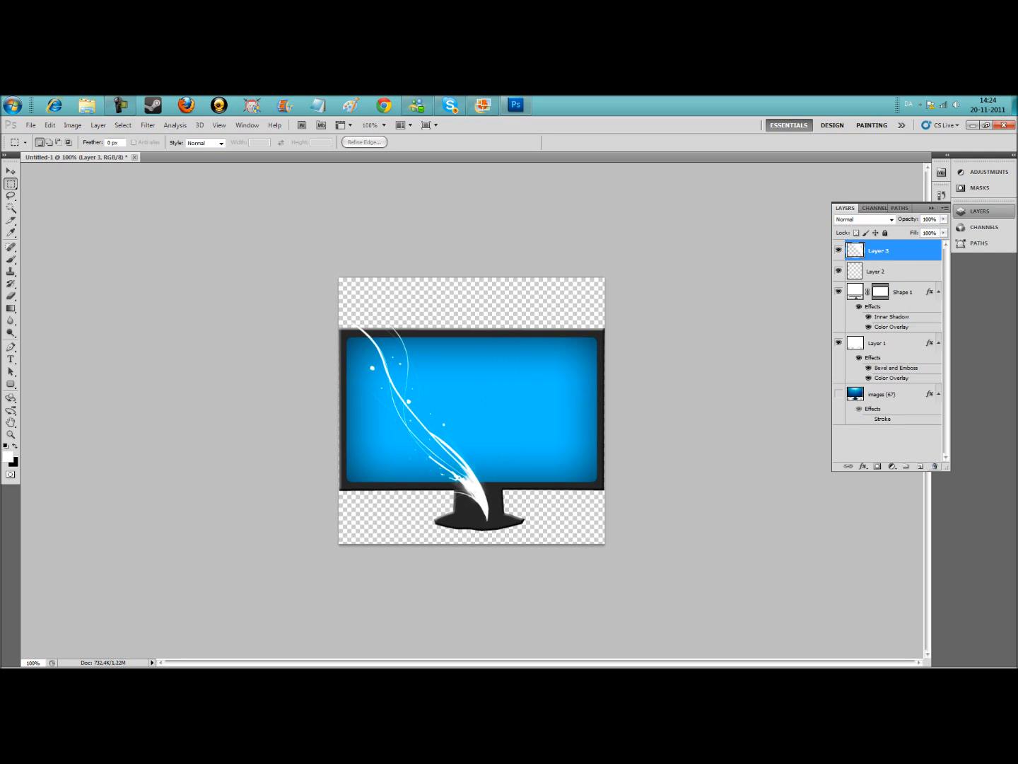
left_click(935, 467)
key("Return")
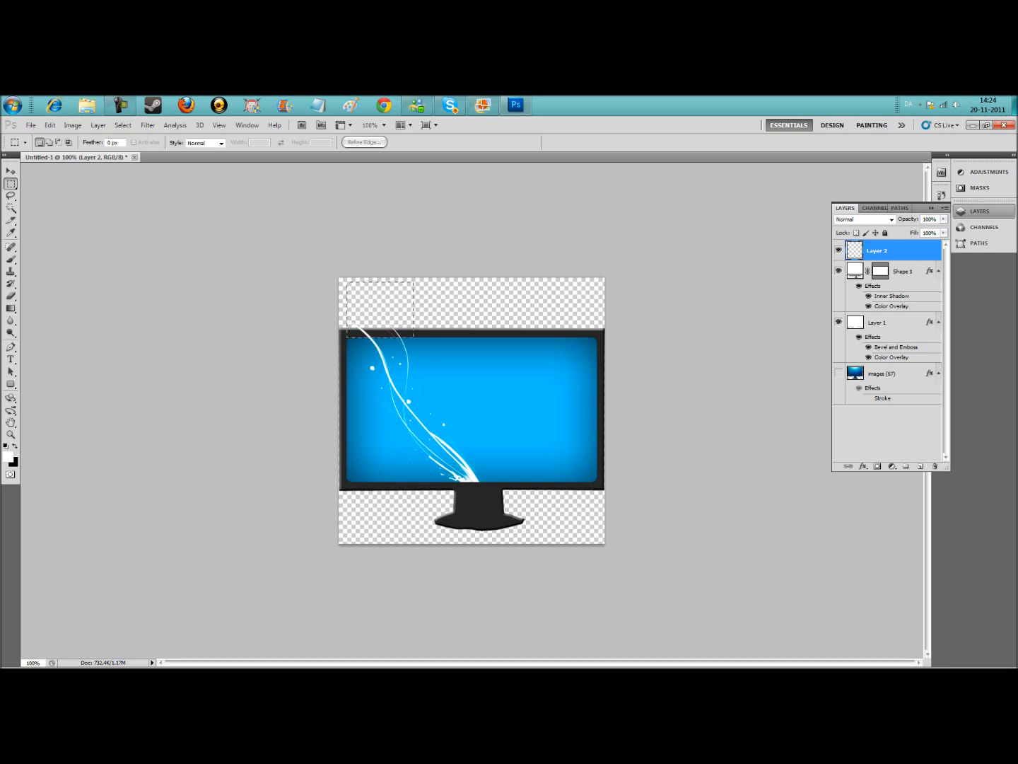
Step: Cut the swirl part above the monitor top to its own layer and delete it
left_click_drag(362, 322, 422, 281)
right_click(386, 297)
left_click(407, 399)
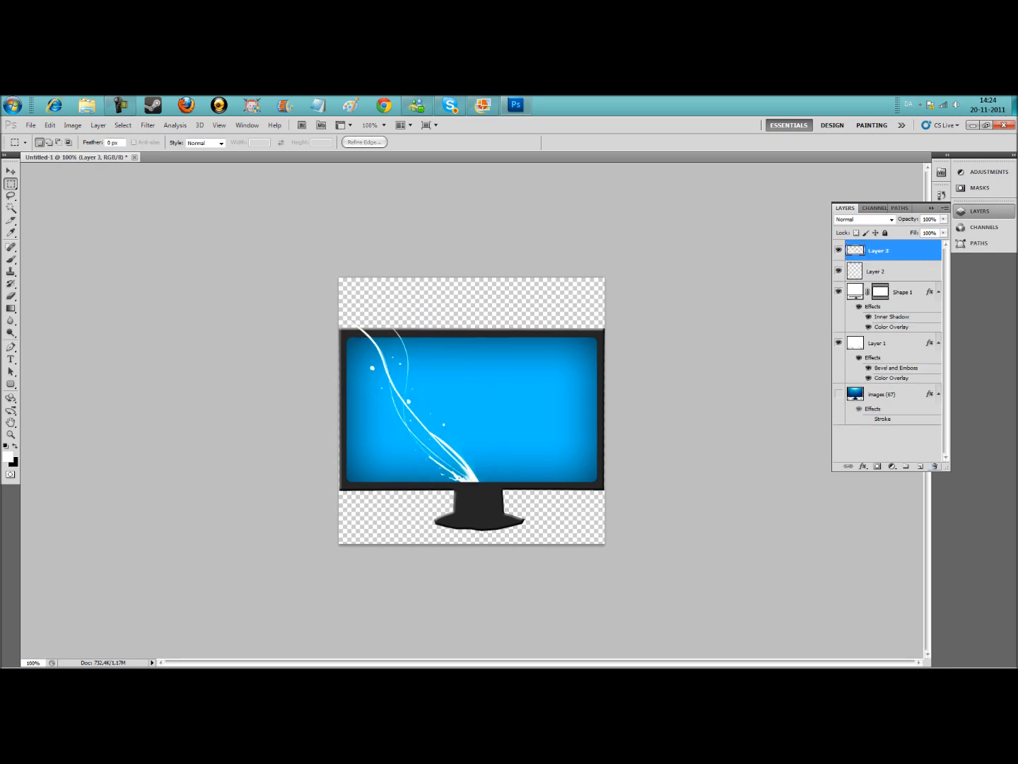
left_click(935, 466)
key("Return")
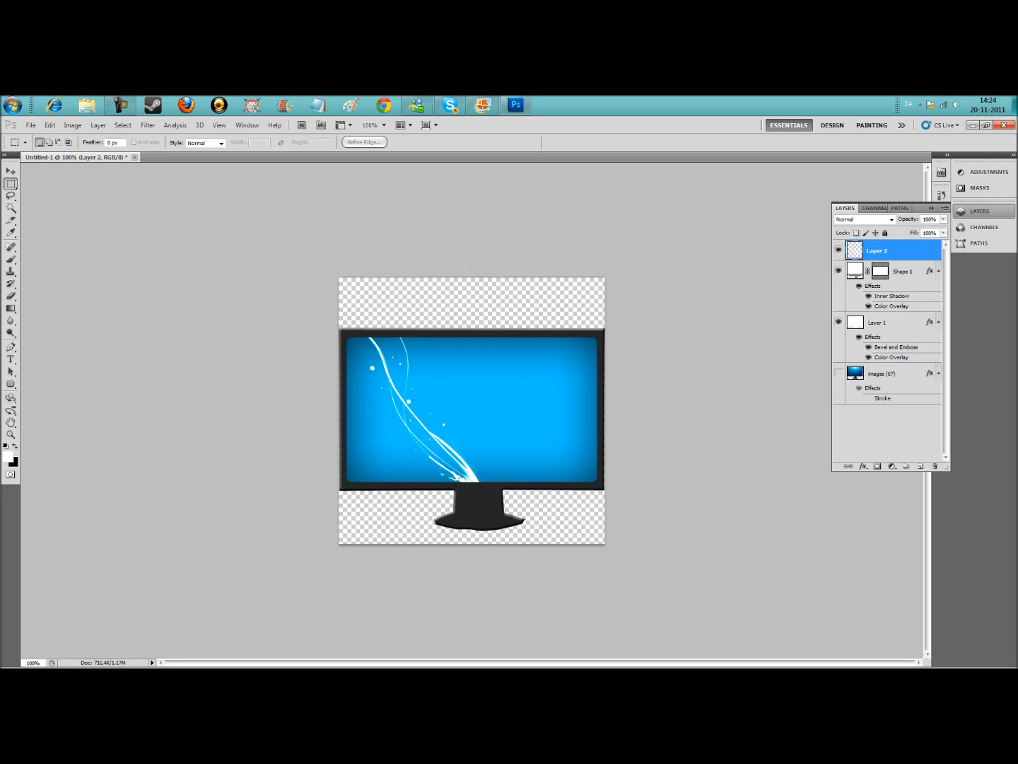
right_click(898, 251)
Step: Give the swirl layer a pale #ffffbe Outer Glow with larger size, then add a new layer above it
left_click(932, 264)
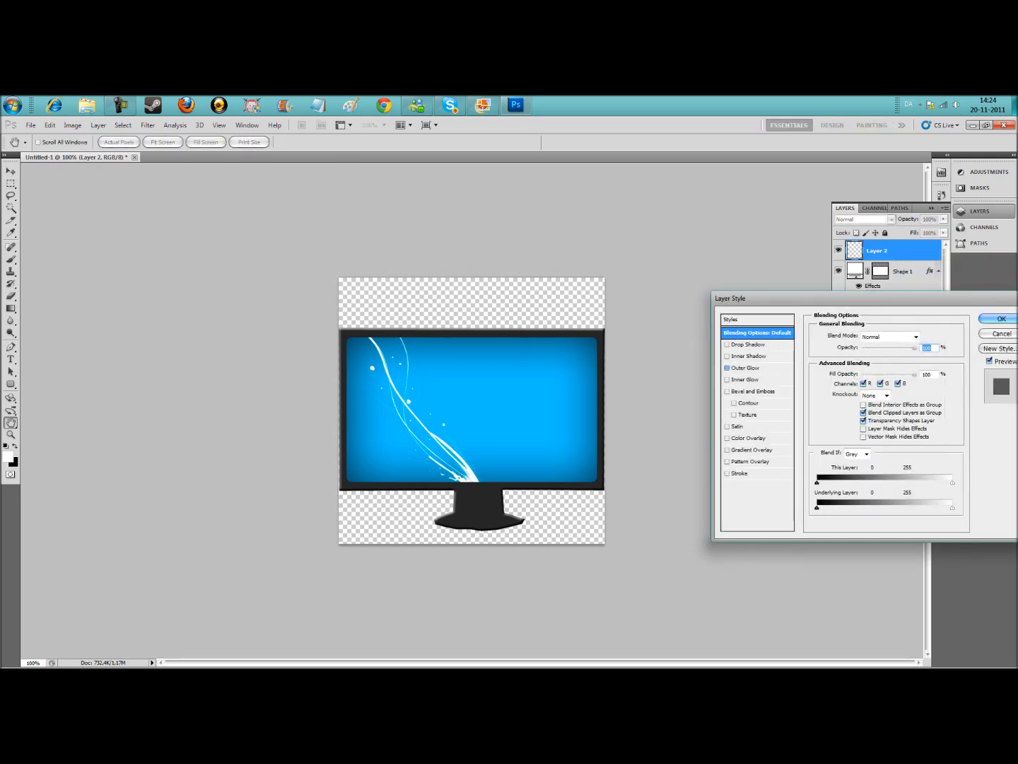
left_click(746, 368)
left_click(838, 371)
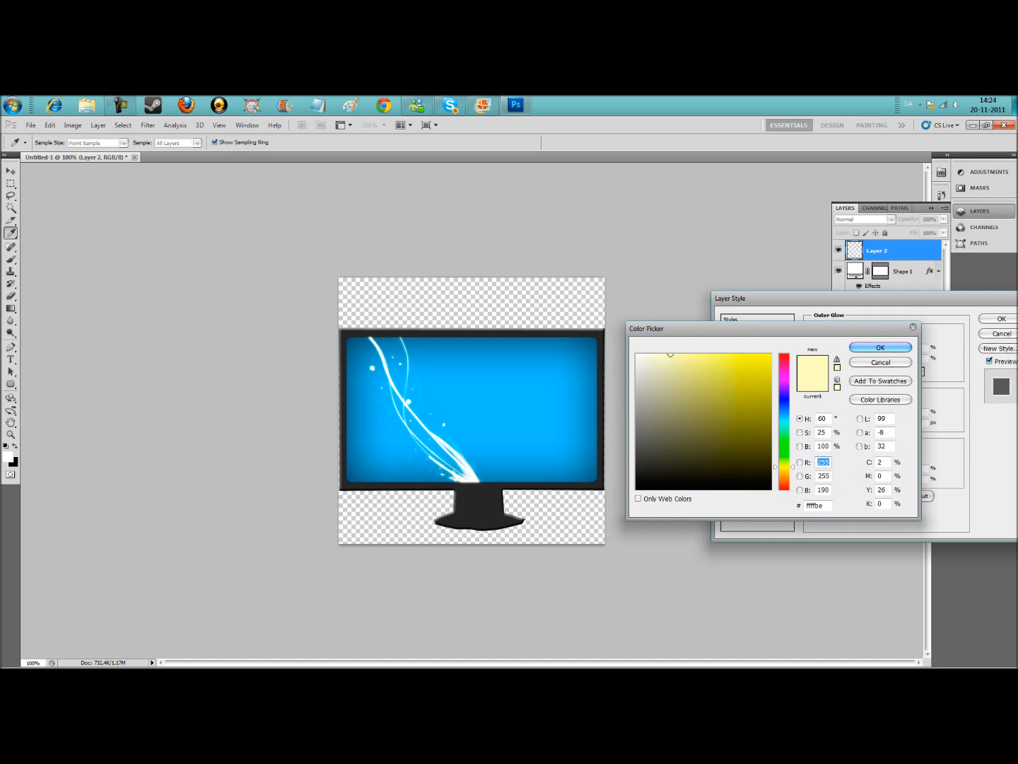
left_click(880, 348)
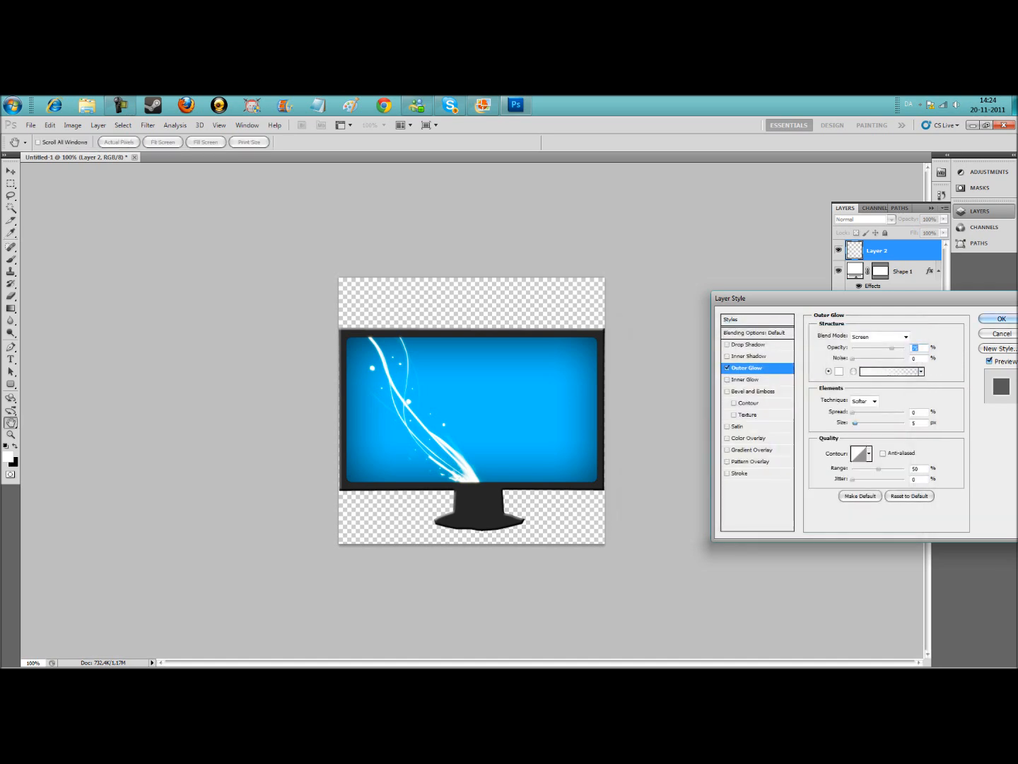
left_click(915, 422)
type("137")
key("Return")
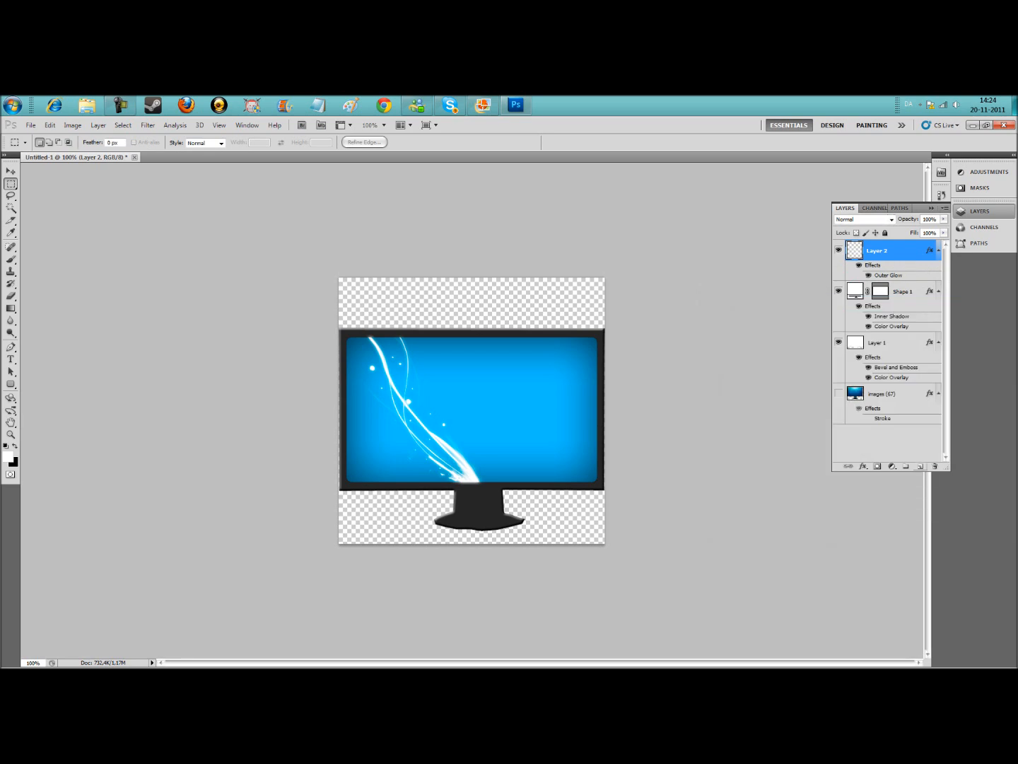
left_click(921, 468)
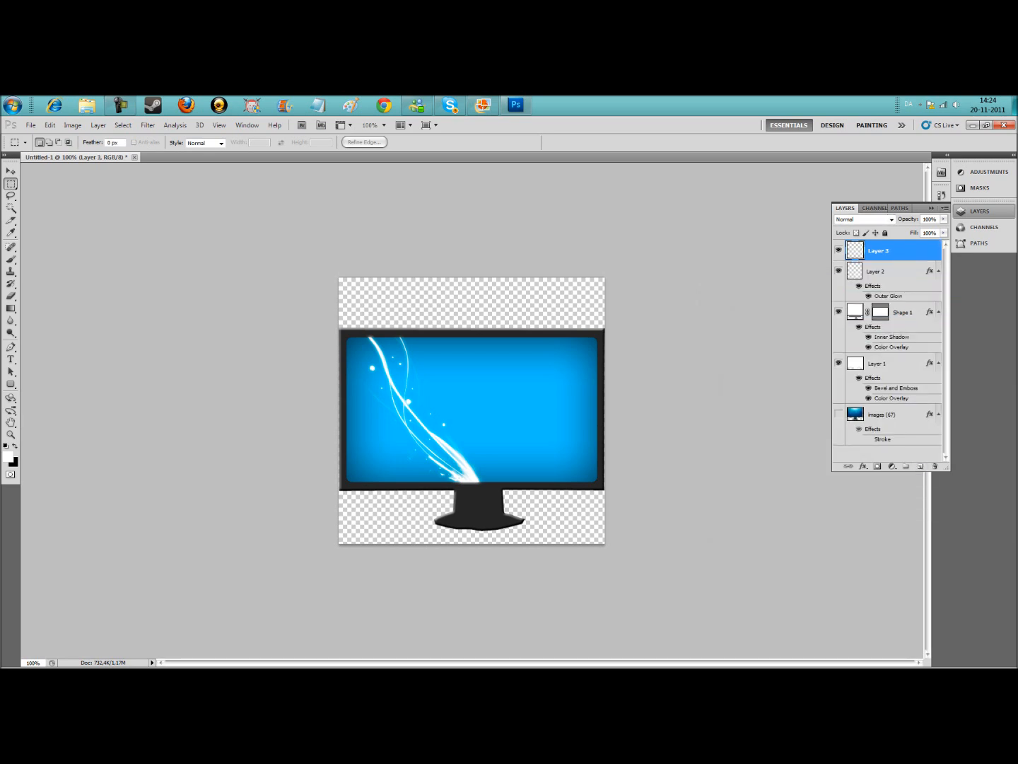
Step: Cycle through brush sets, ending with the Round Brushes with Size set loaded
key("b")
left_click(52, 142)
left_click(131, 161)
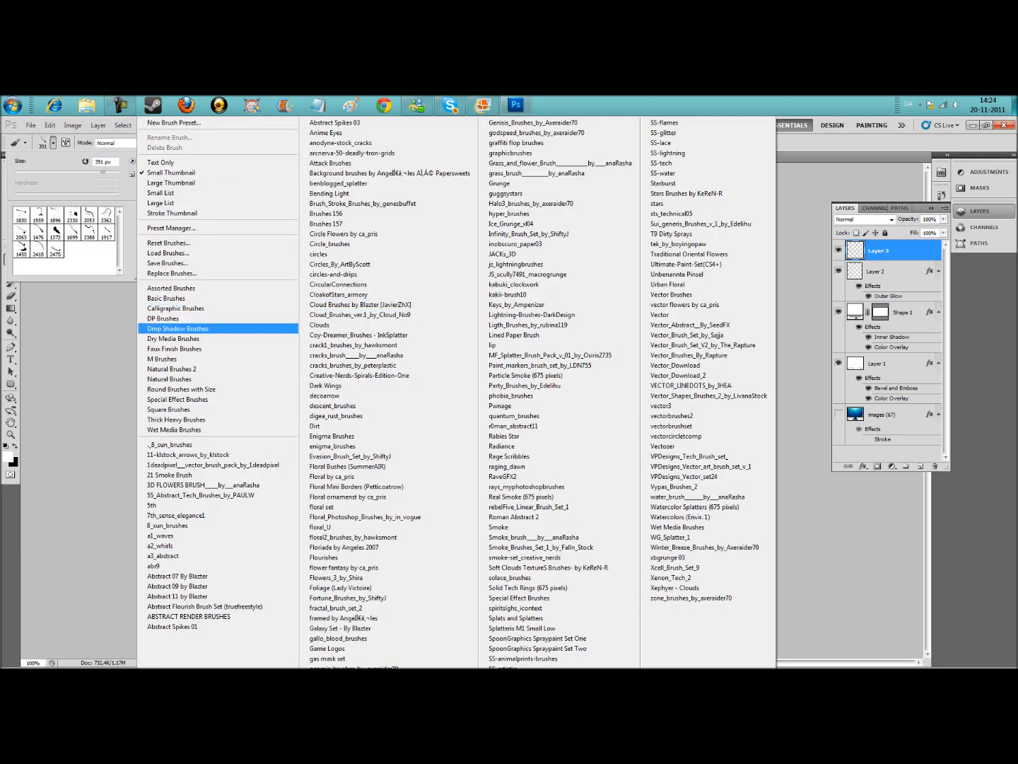
left_click(171, 359)
key("Return")
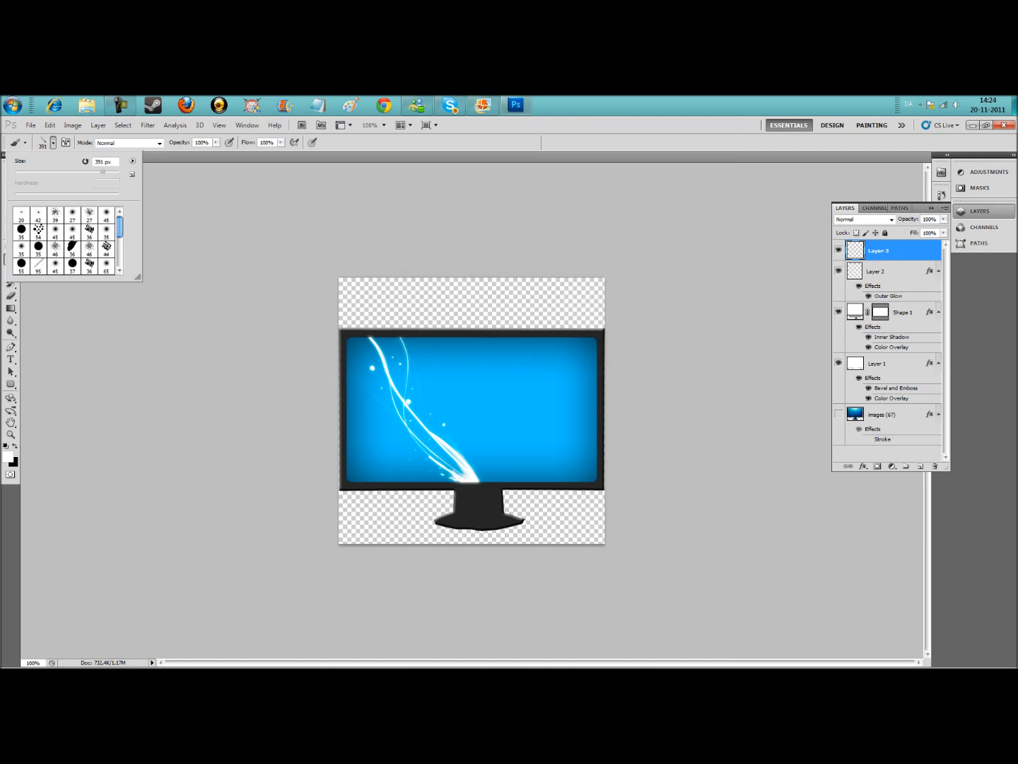
left_click(132, 160)
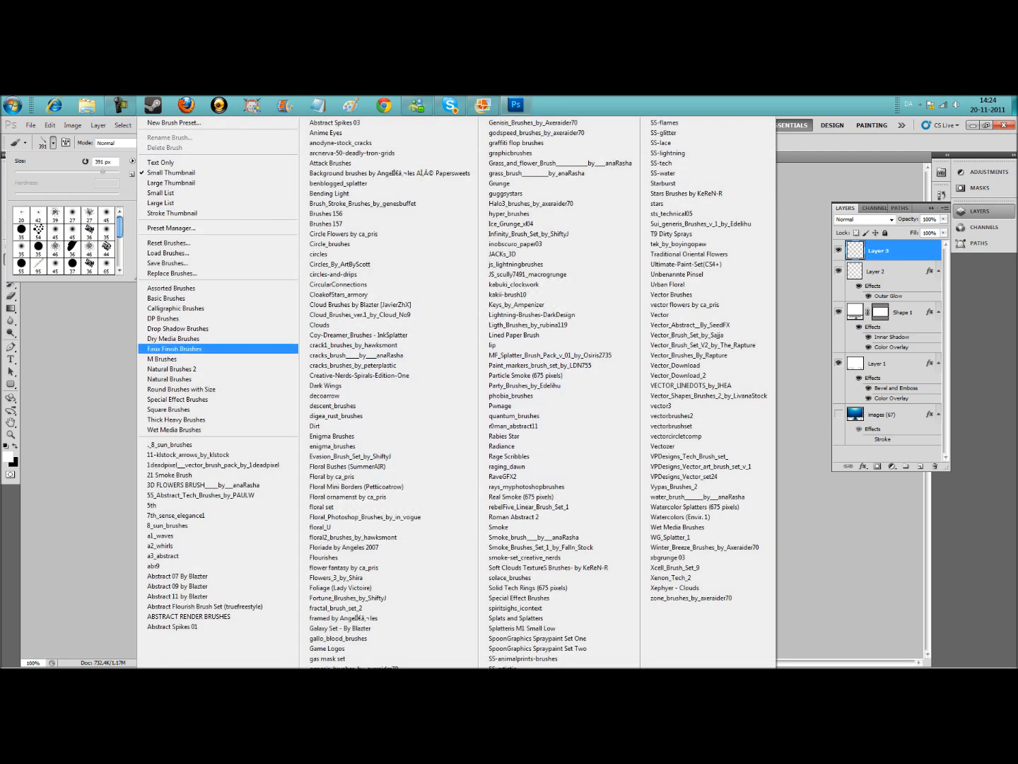
left_click(171, 370)
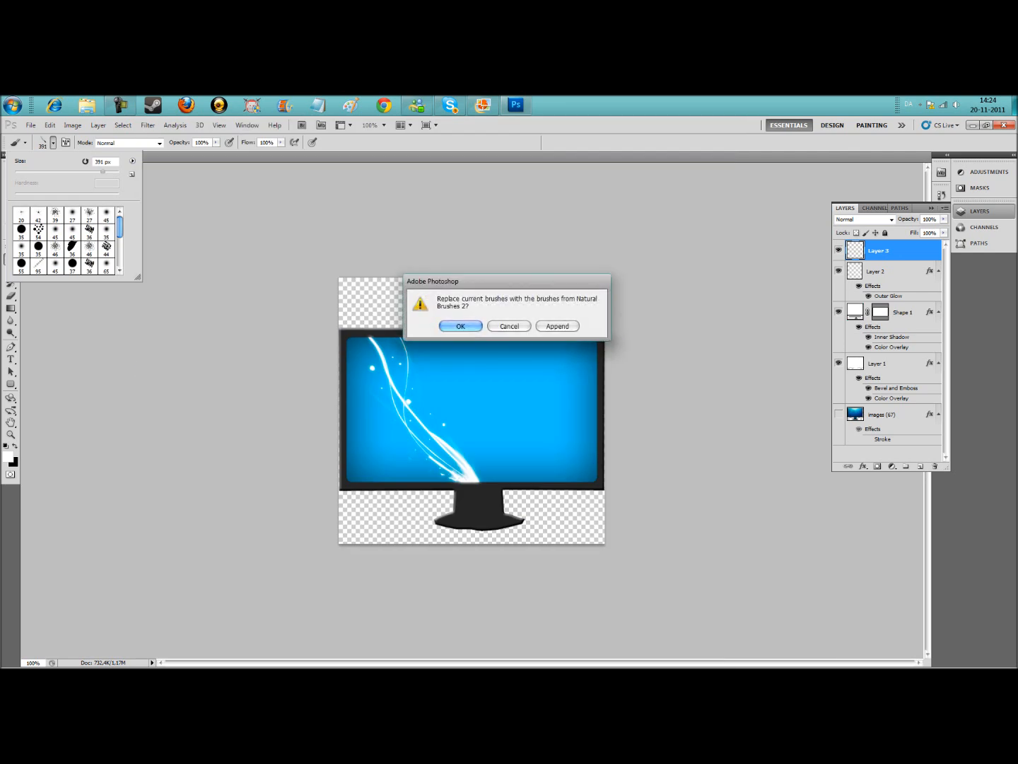
key("Return")
left_click(132, 161)
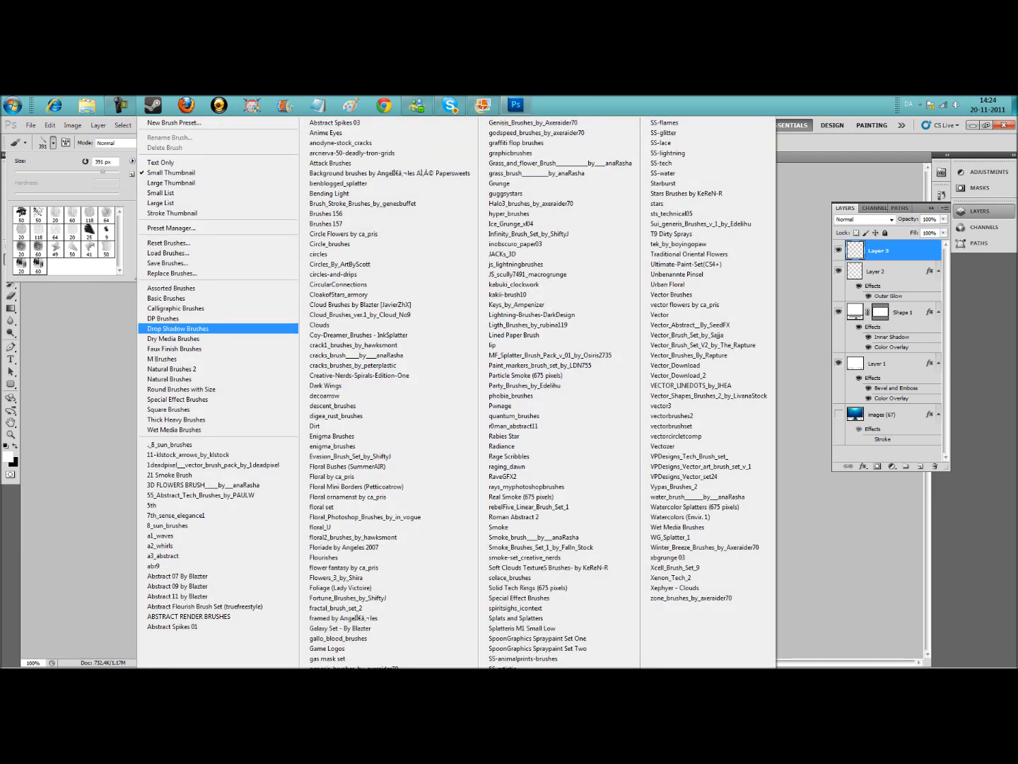
left_click(181, 389)
key("Return")
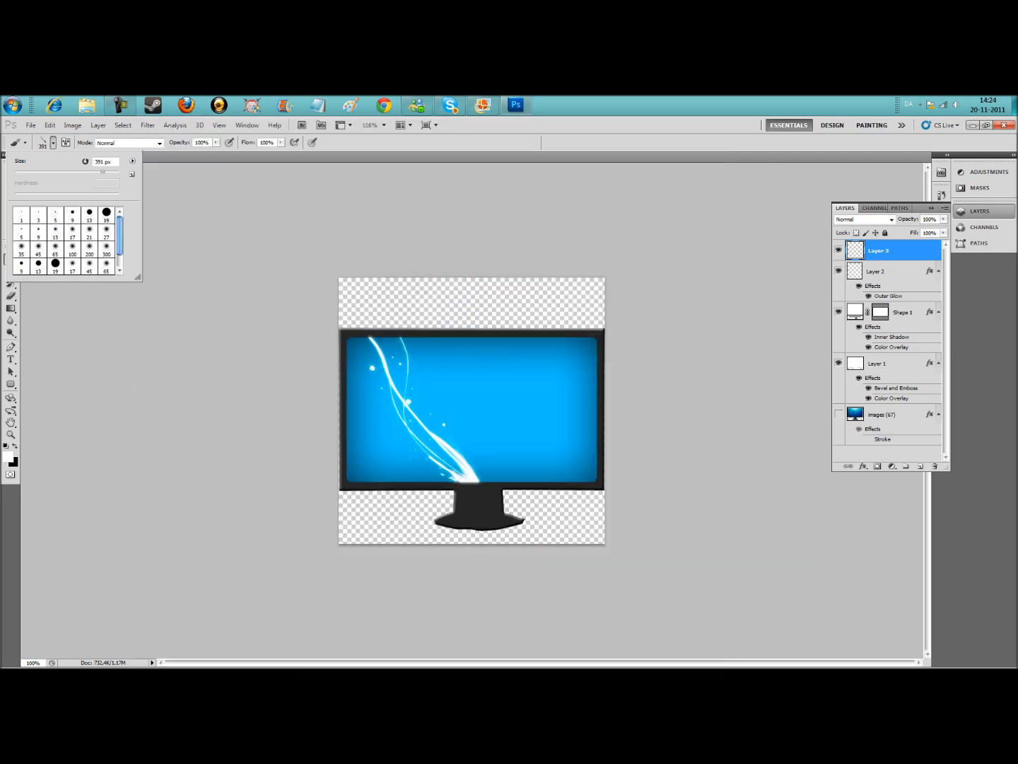
Step: Test a soft round brush dab at the monitor's top, undo it, and set the brush to 504 px
left_click(107, 266)
left_click(473, 338)
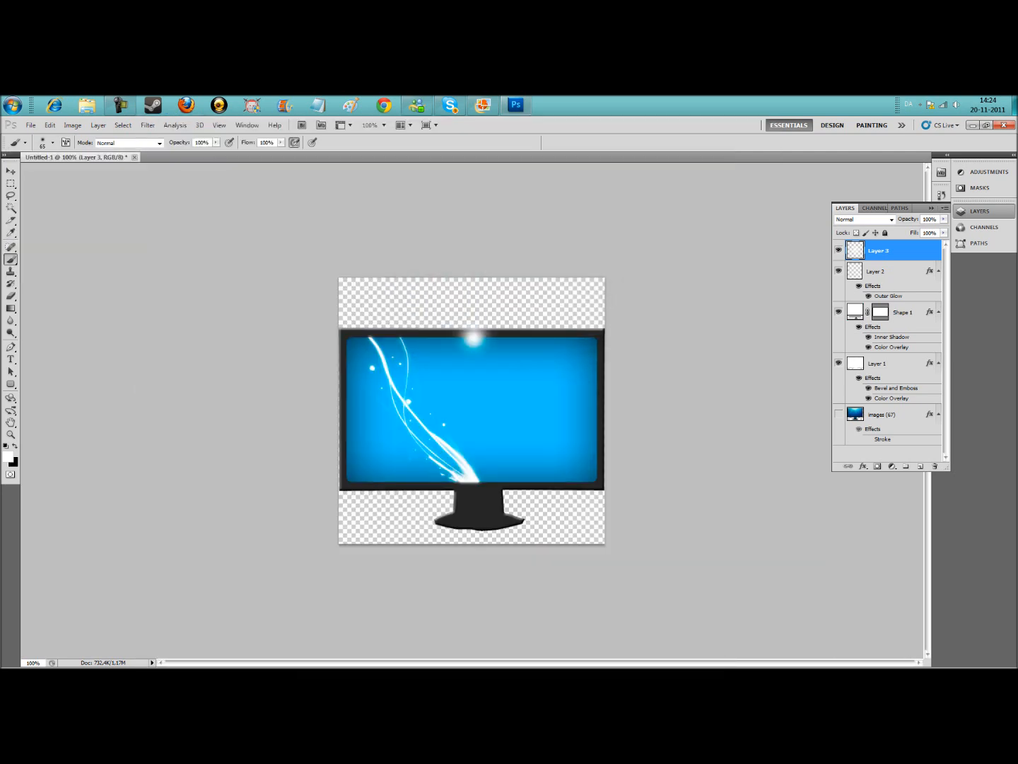
key("ctrl+z")
left_click(44, 143)
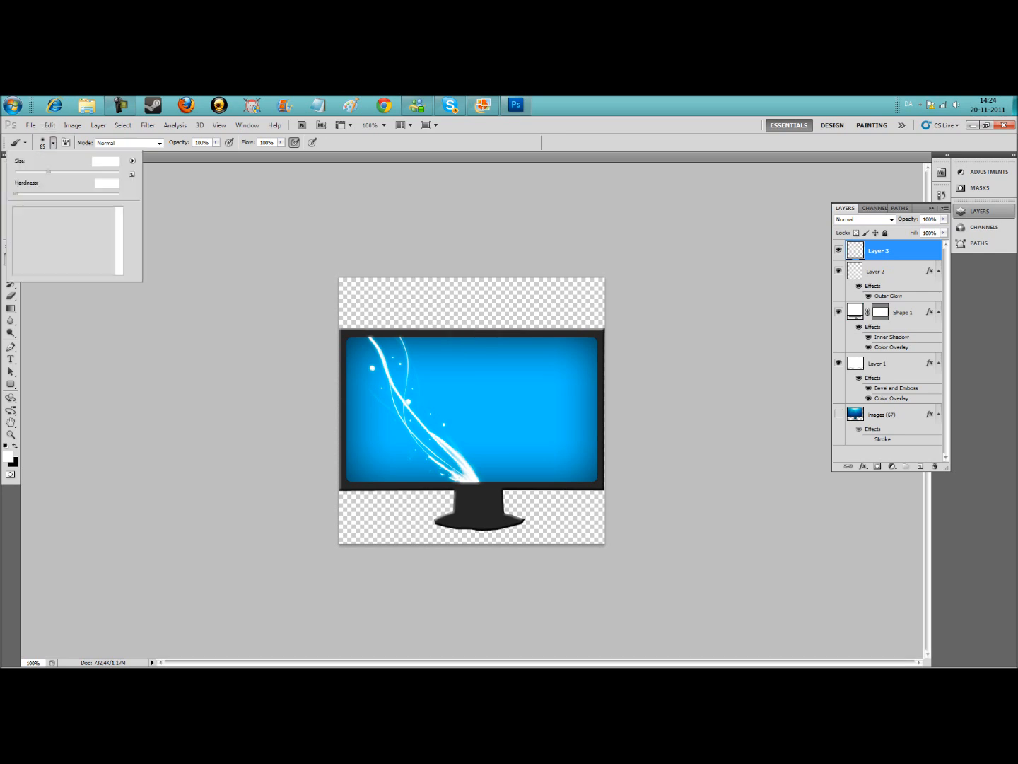
left_click(132, 160)
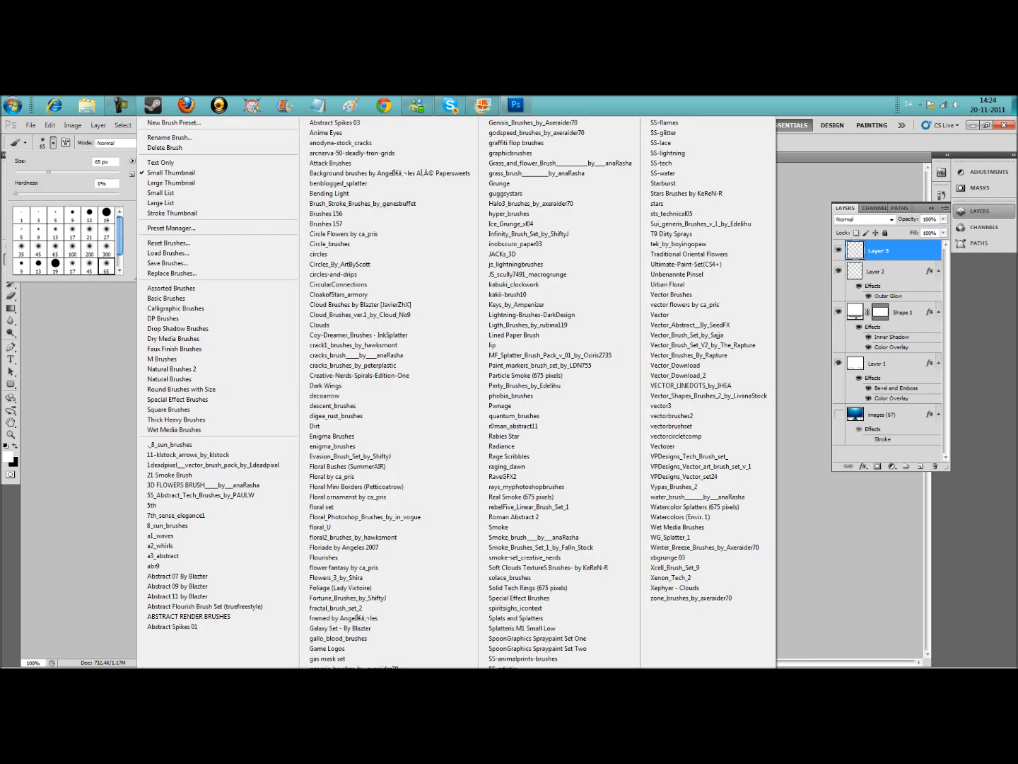
key("Escape")
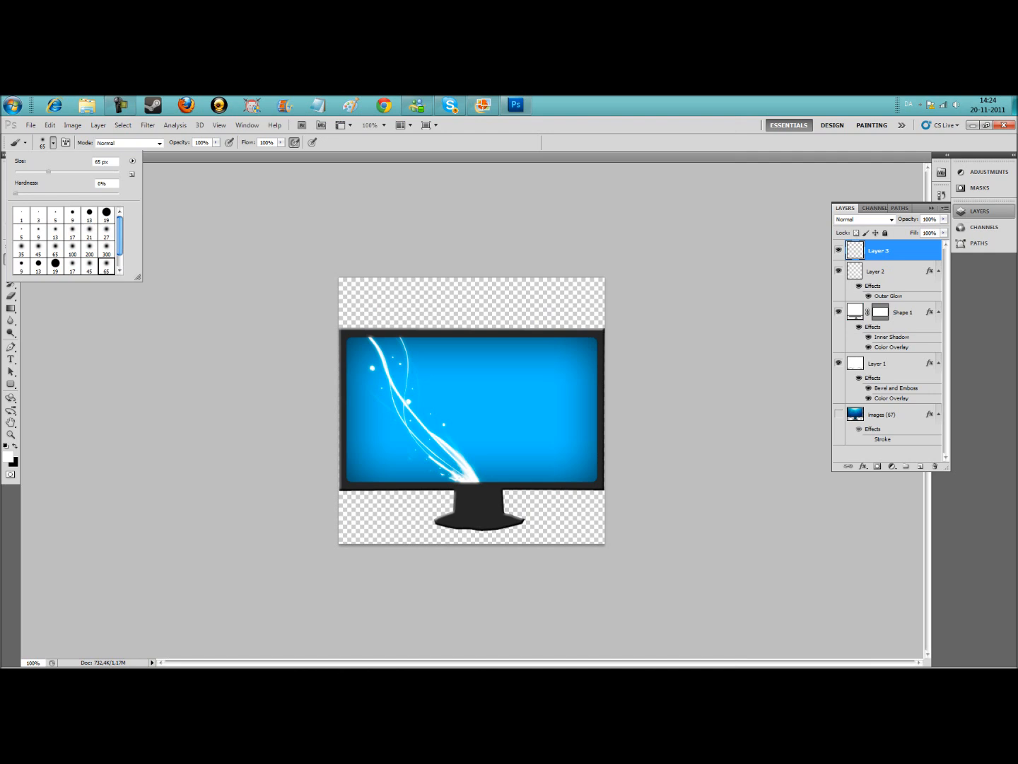
type("191")
key("Return")
type("504")
key("Return")
Step: Paint a large soft white glow along the monitor's top edge on Layer 3
left_click(471, 314)
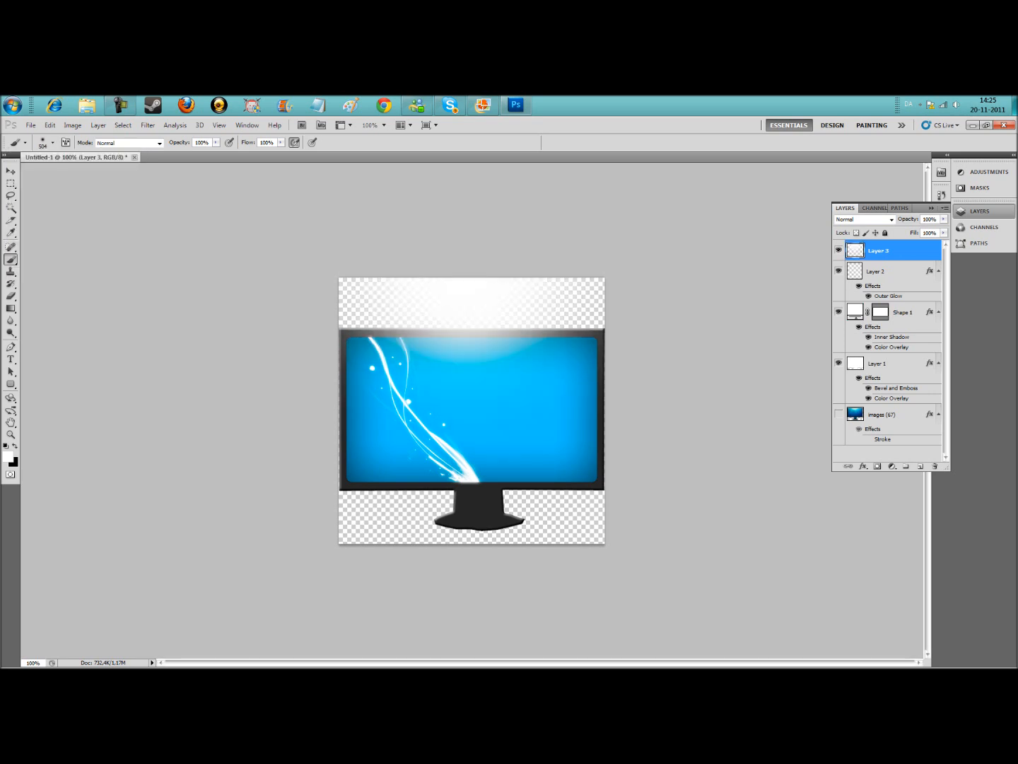
key("ctrl+z")
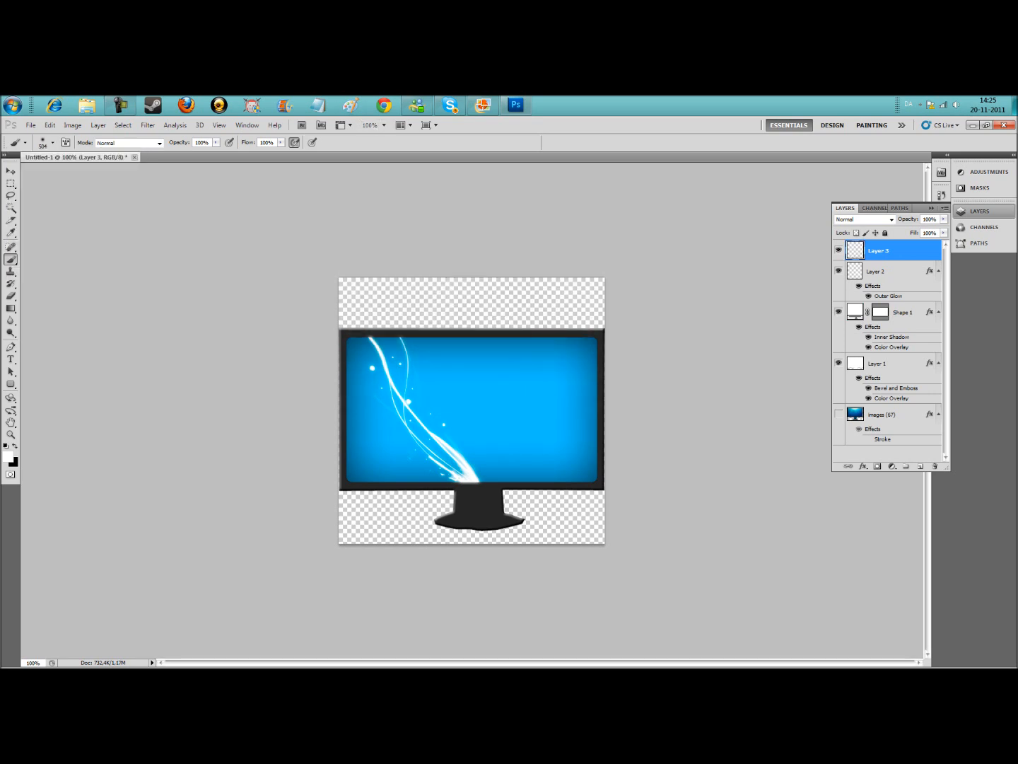
left_click(471, 311)
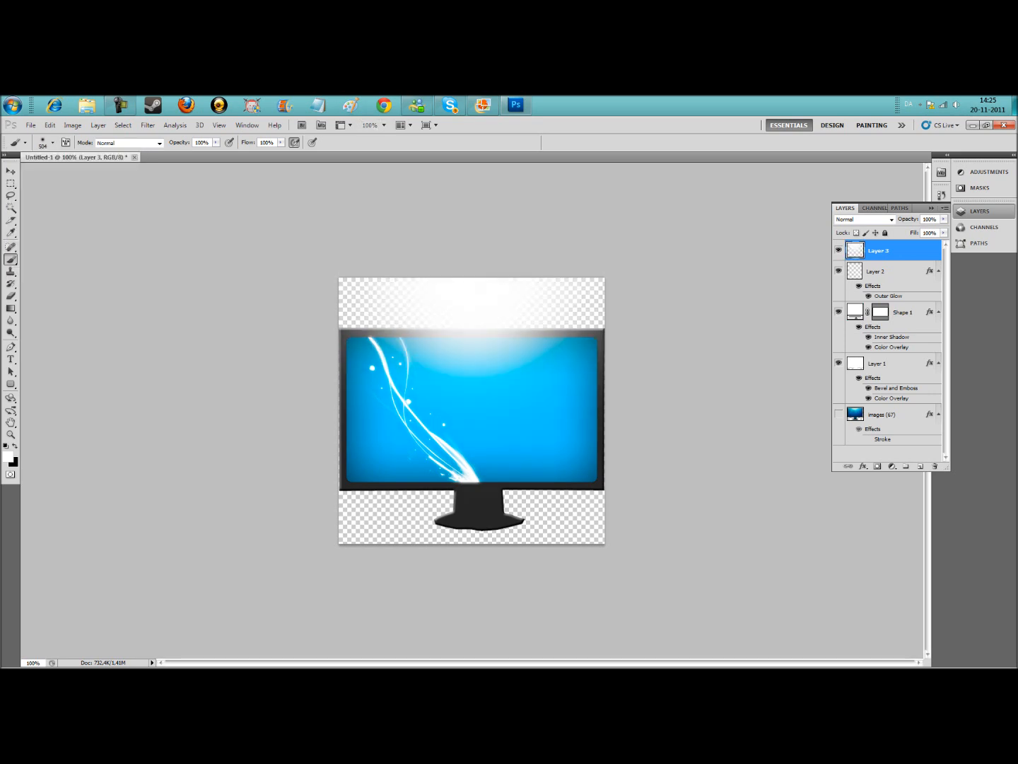
key("m")
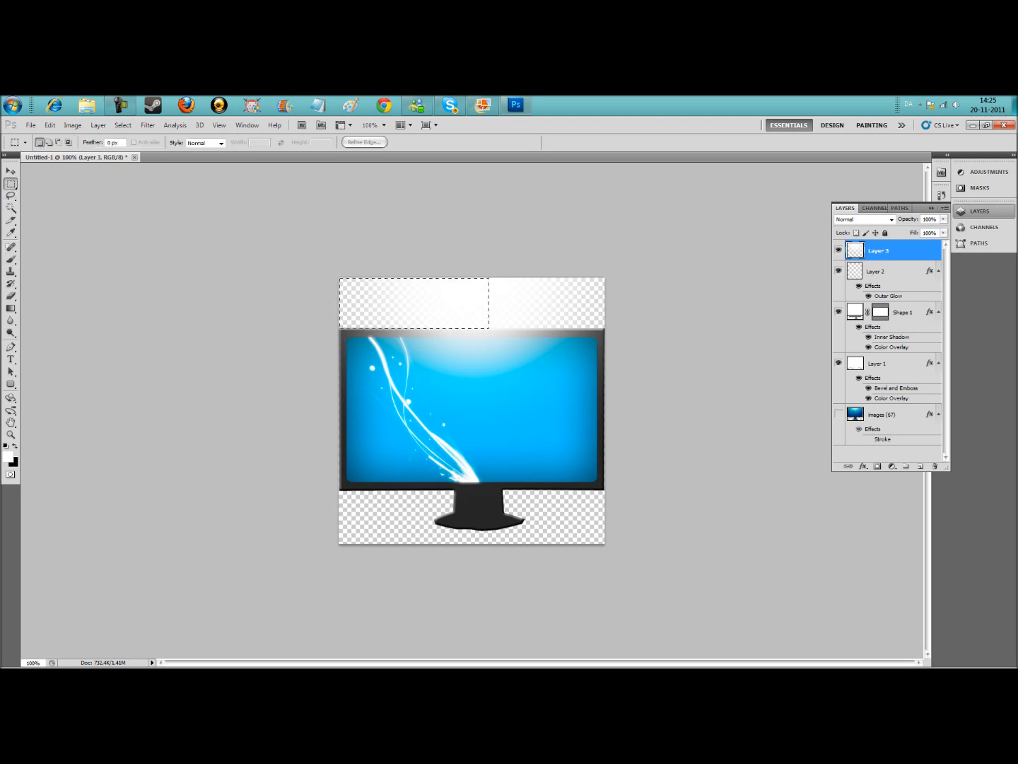
Step: Cut away the glow spill above the monitor via Layer via Cut and delete the cut layers
left_click_drag(339, 276, 605, 328)
right_click(558, 303)
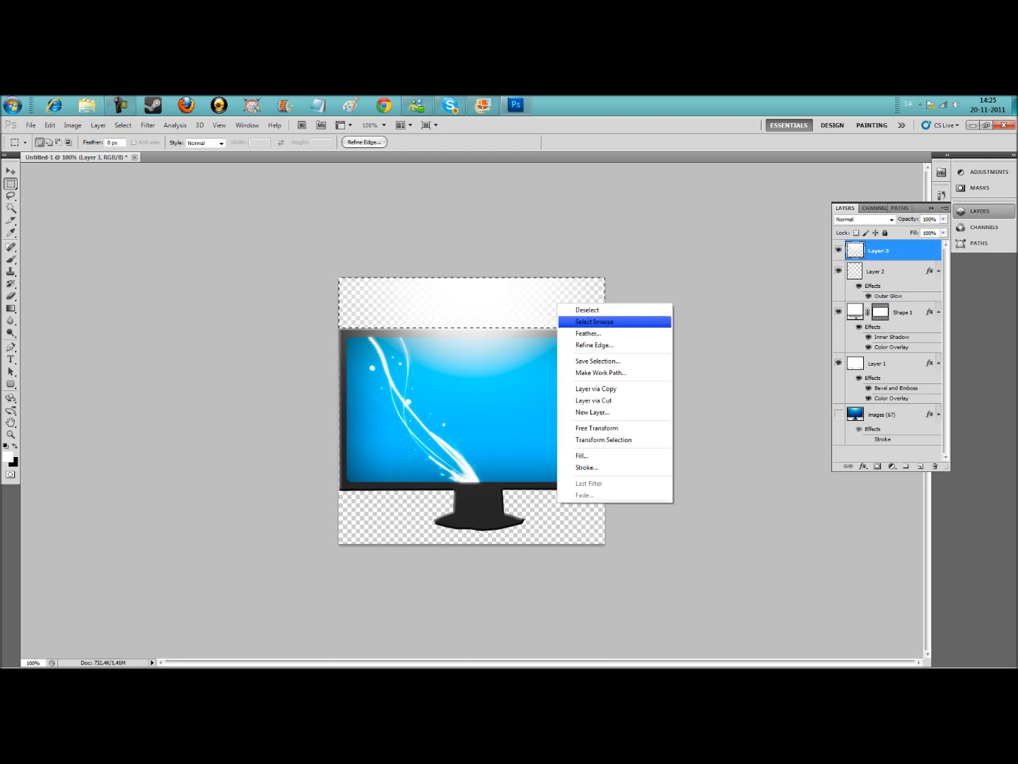
left_click(594, 400)
key("Delete")
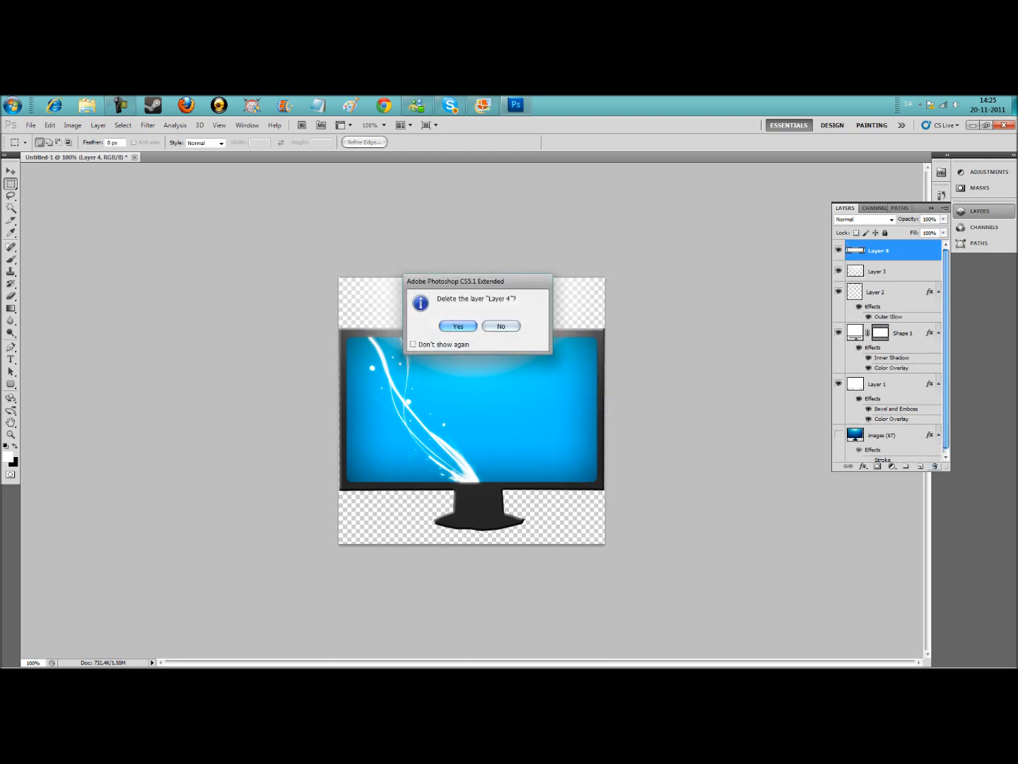
key("Return")
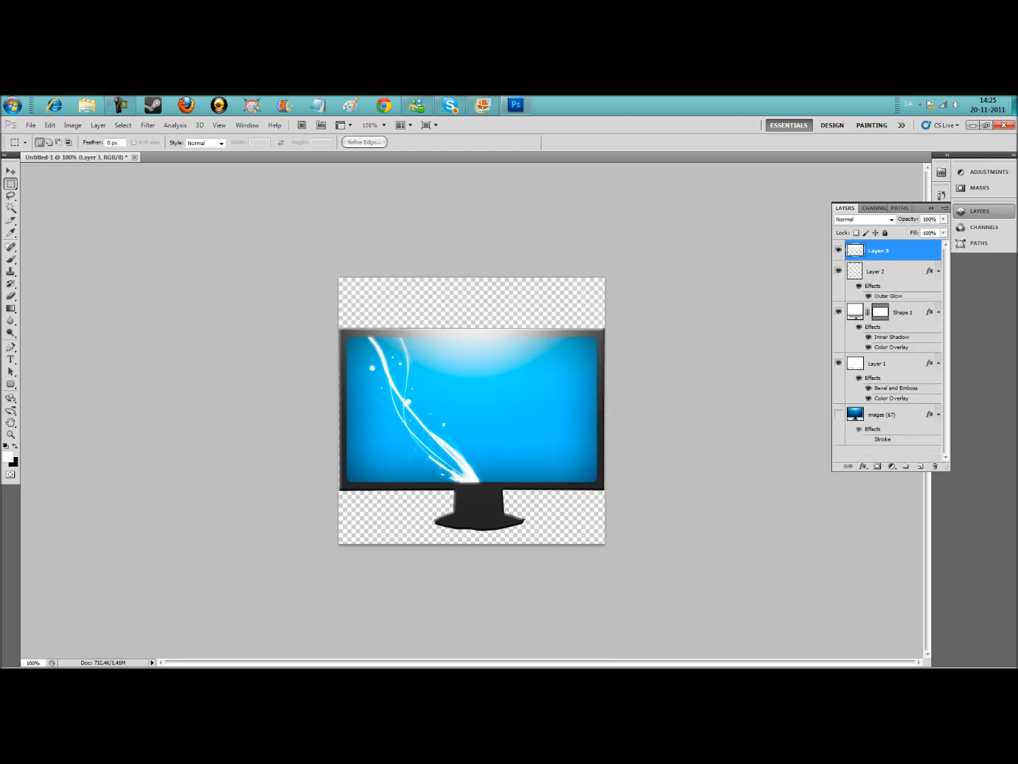
left_click_drag(342, 277, 604, 337)
right_click(500, 319)
left_click(549, 415)
left_click(935, 466)
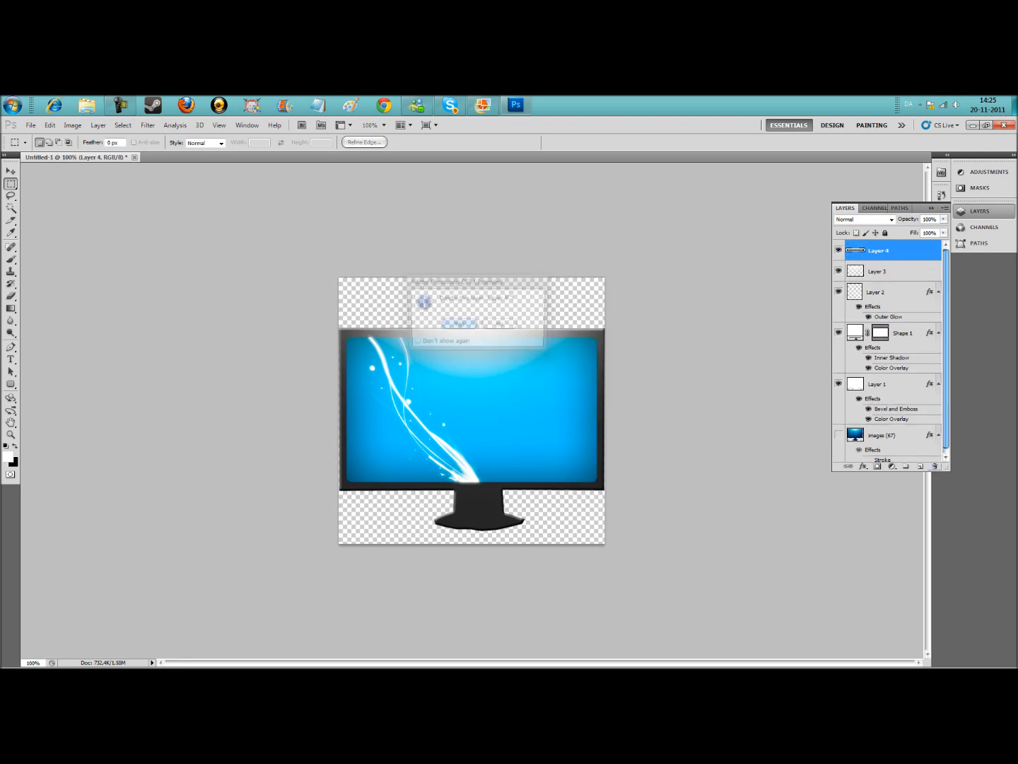
key("Return")
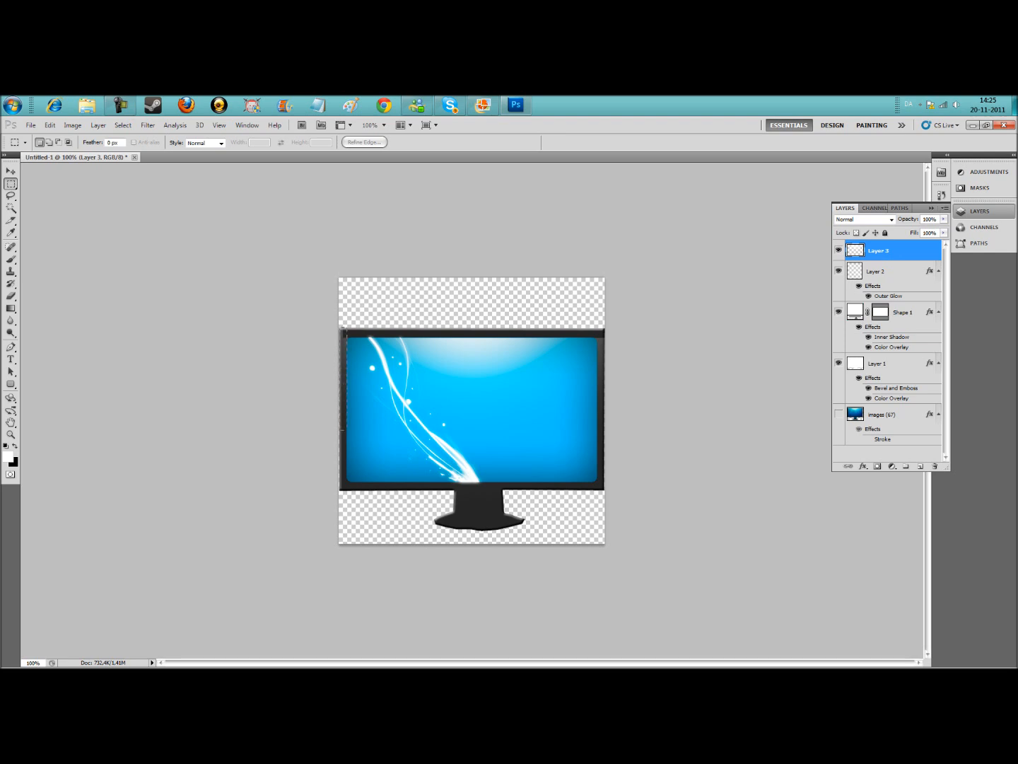
Step: Trim the glow spill along the left and right edges the same way, then add a new layer
right_click(343, 469)
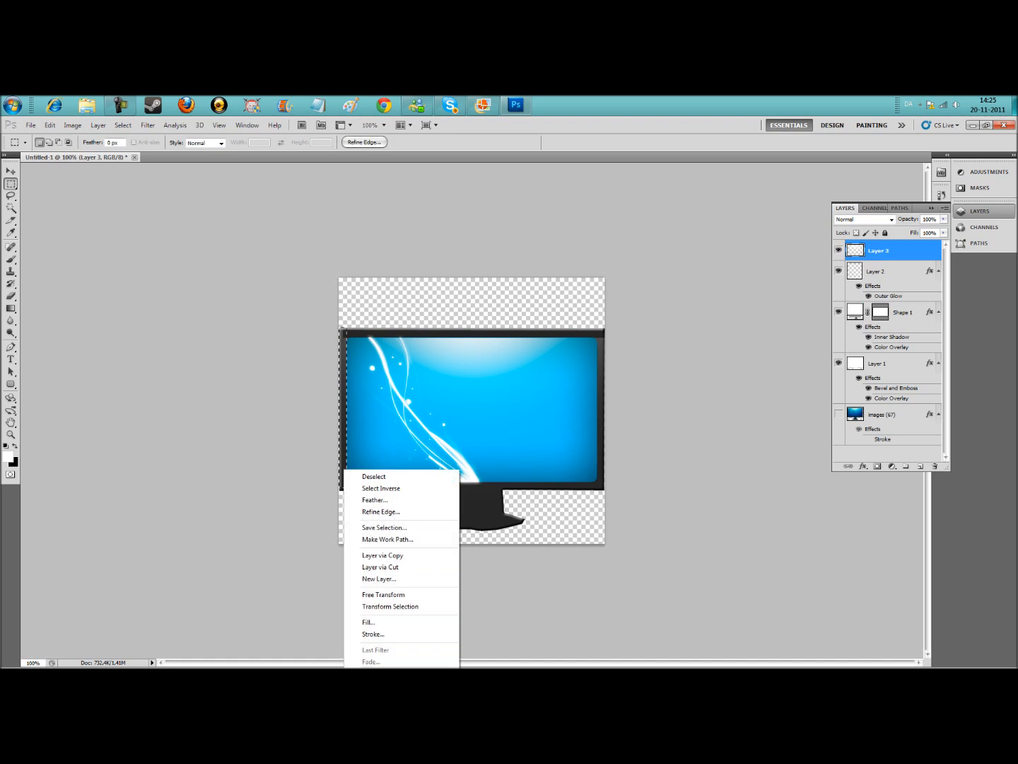
left_click(380, 568)
left_click(934, 466)
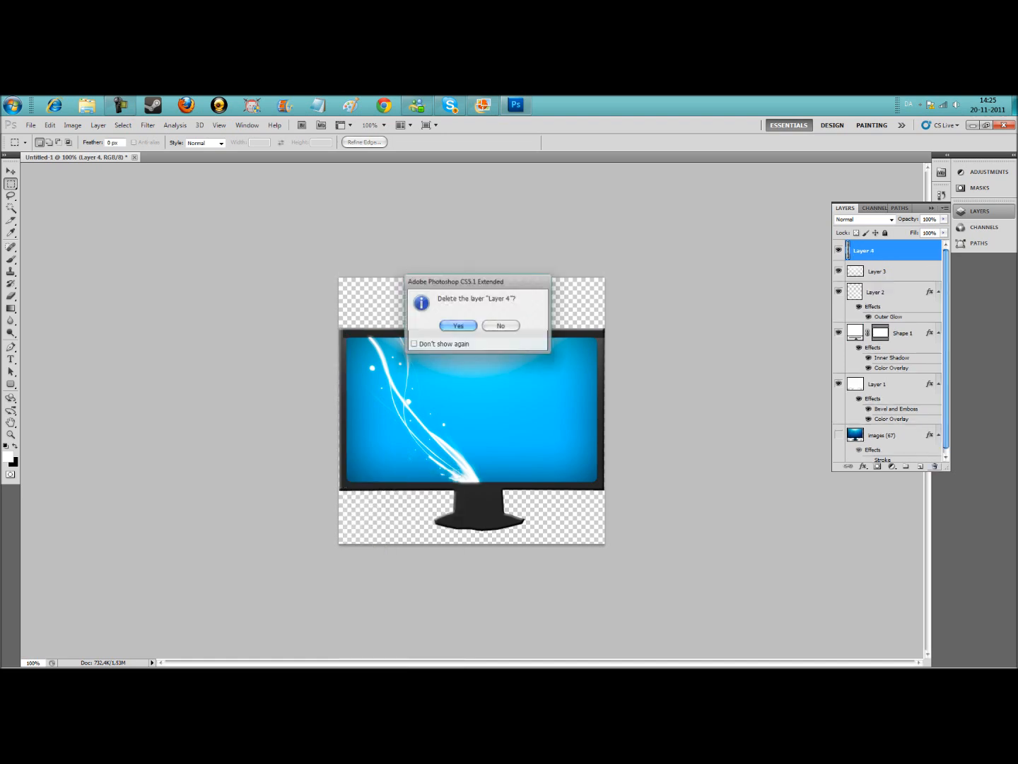
key("Return")
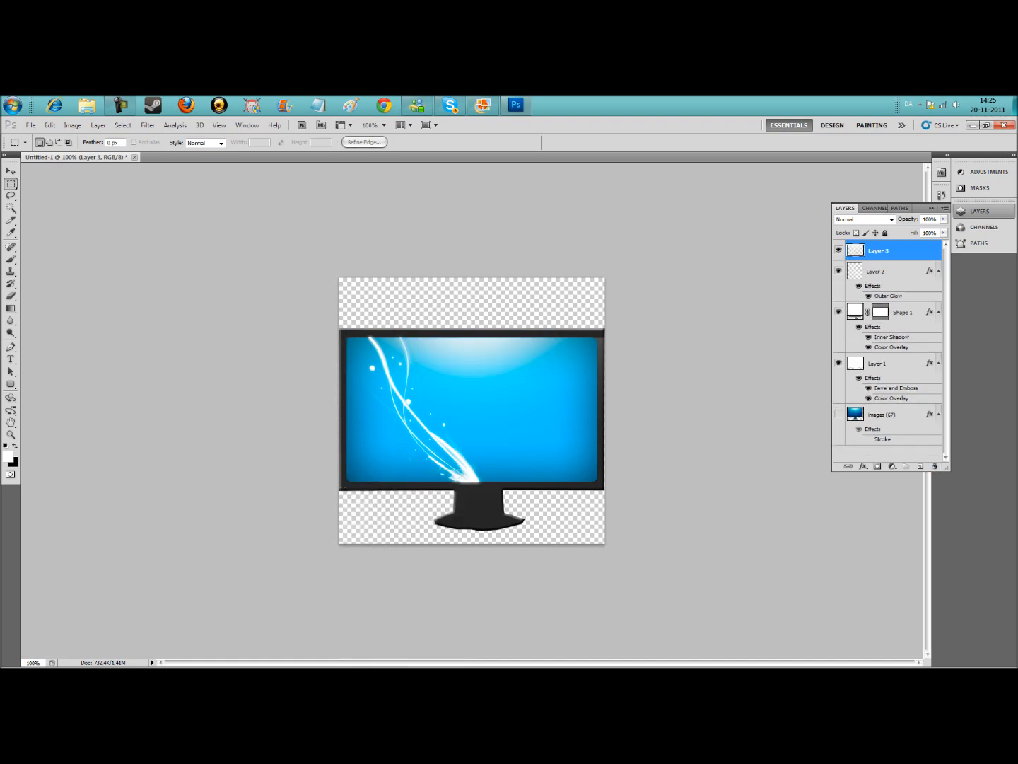
left_click_drag(596, 331, 604, 520)
right_click(599, 275)
left_click(634, 371)
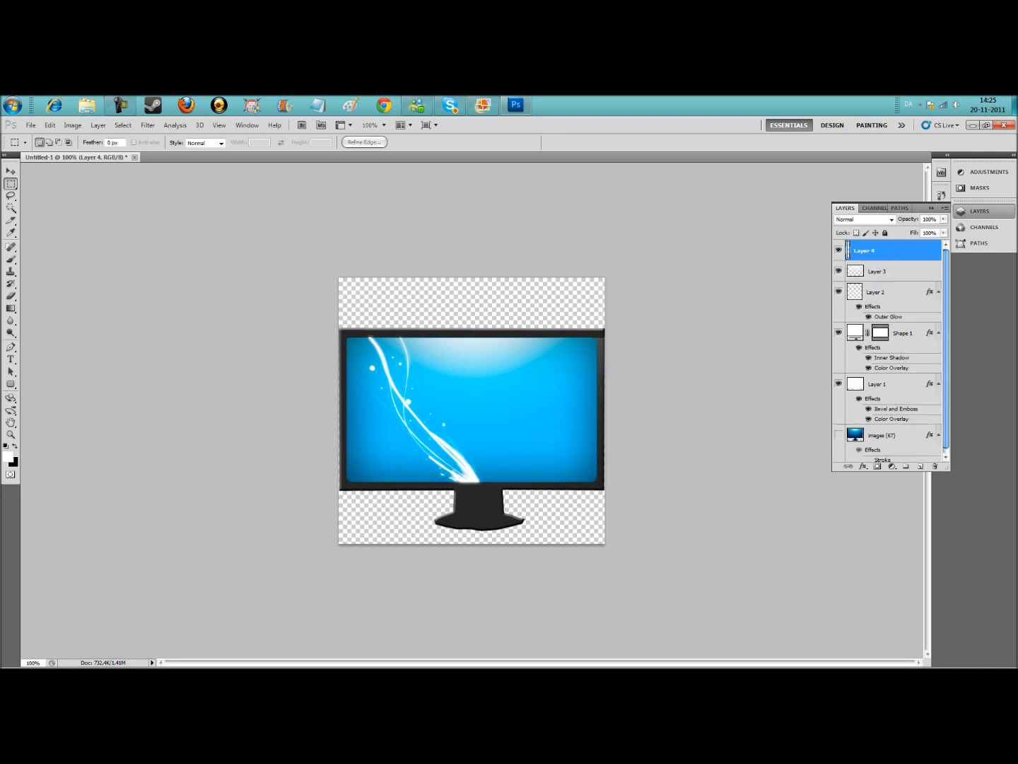
left_click(935, 466)
key("Return")
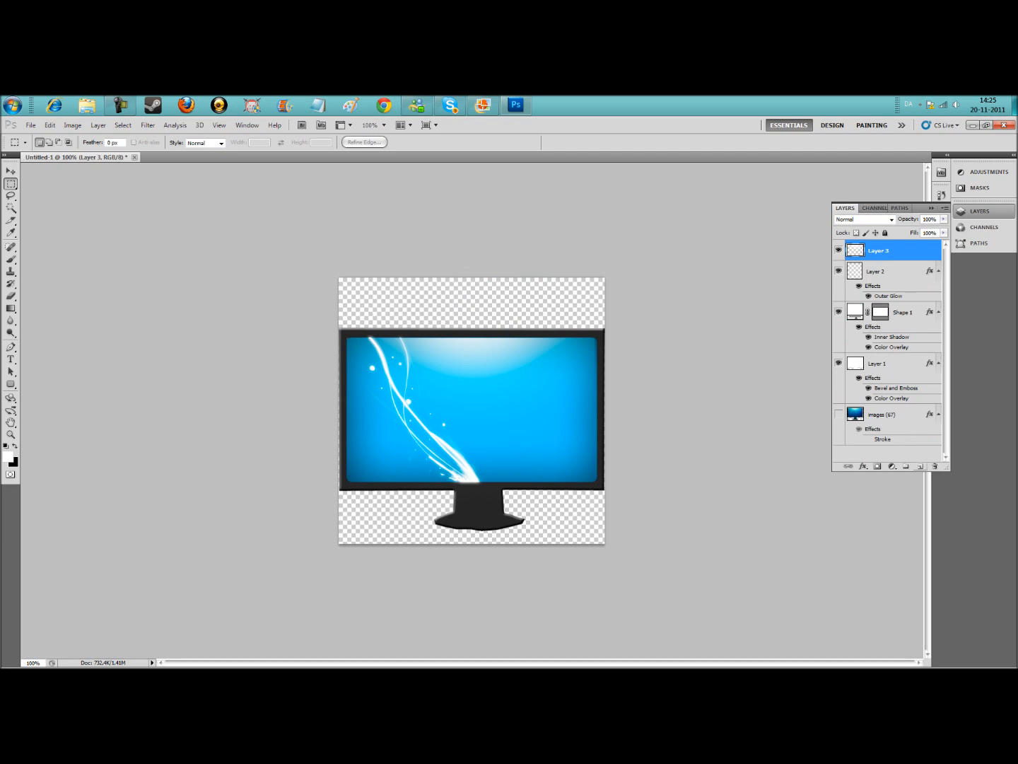
left_click(919, 466)
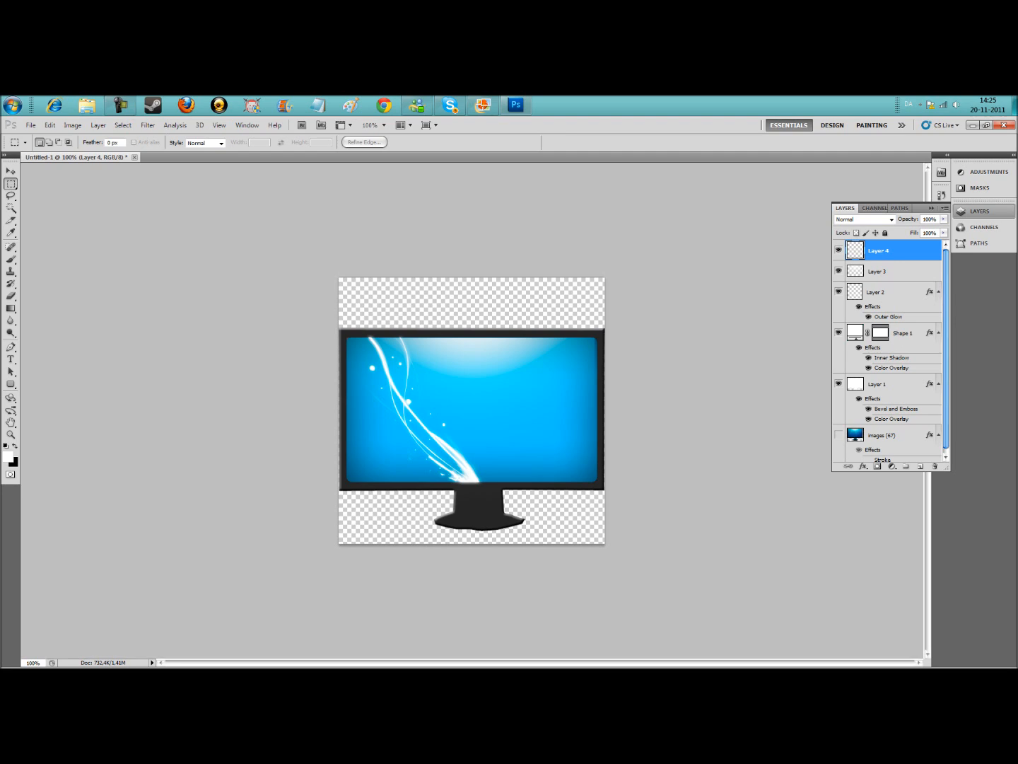
Step: With the Elliptical Marquee, draw a large ellipse and move it down-left over the screen's upper left
right_click(11, 184)
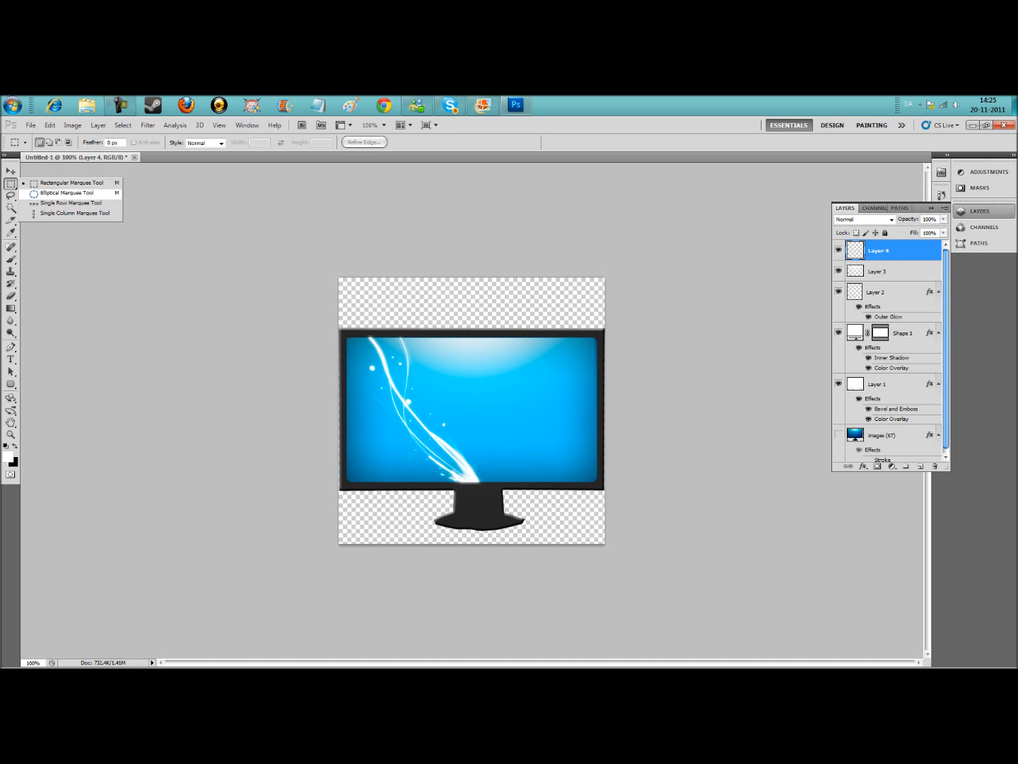
left_click(66, 192)
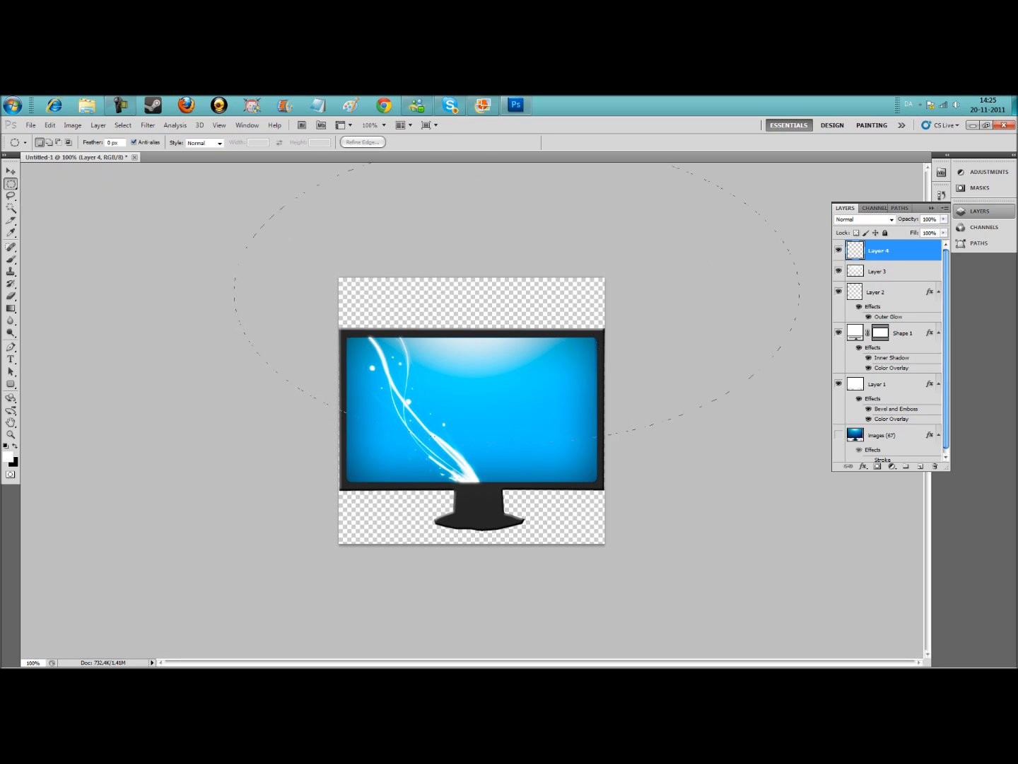
left_click_drag(800, 436, 822, 439)
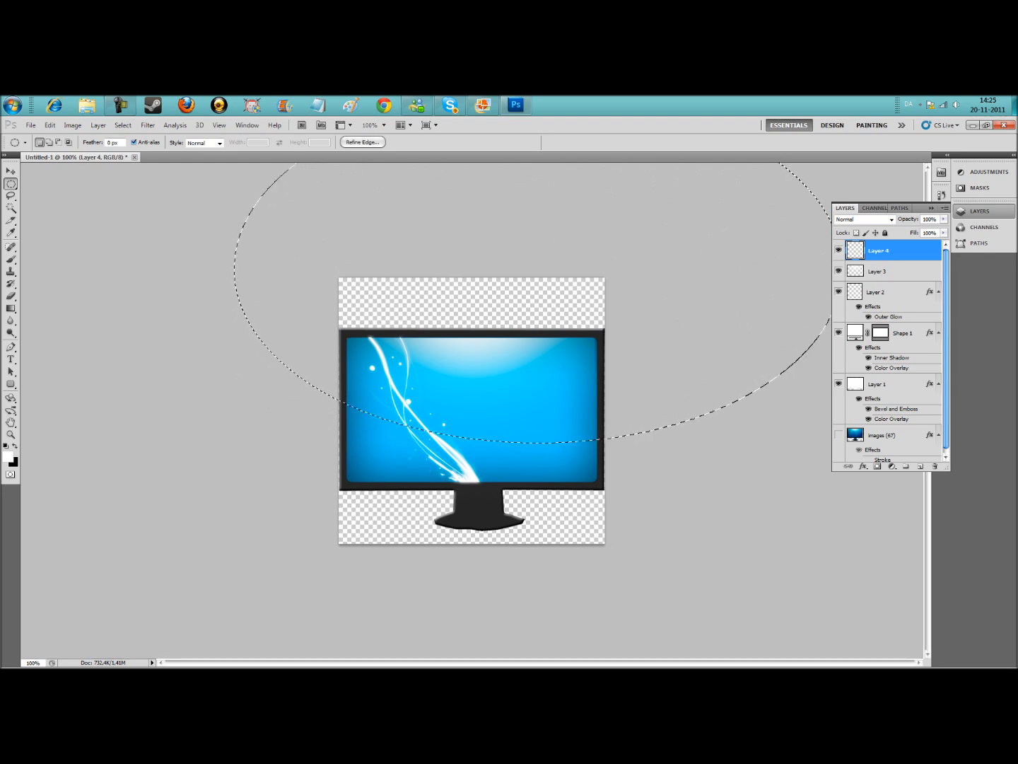
mouse_move(539, 302)
left_mouse_down()
mouse_move(407, 305)
mouse_move(373, 328)
mouse_move(240, 365)
left_mouse_up()
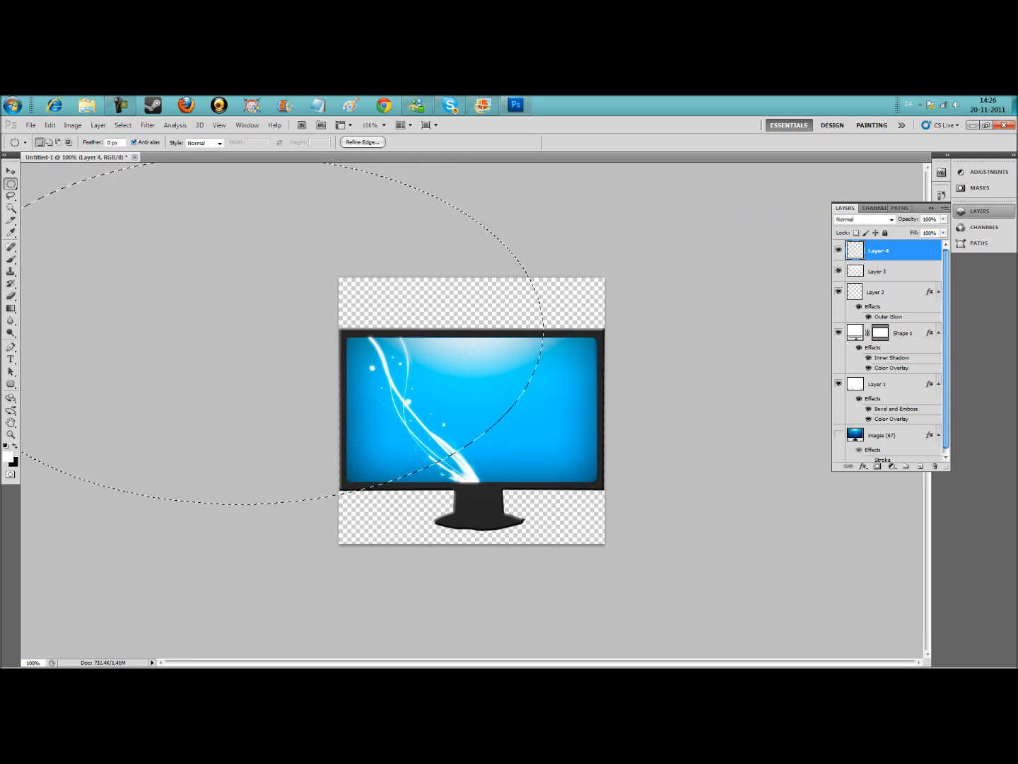
Step: Load the Basic Brushes set and paint white with a hard round brush inside the ellipse on Layer 4
key("b")
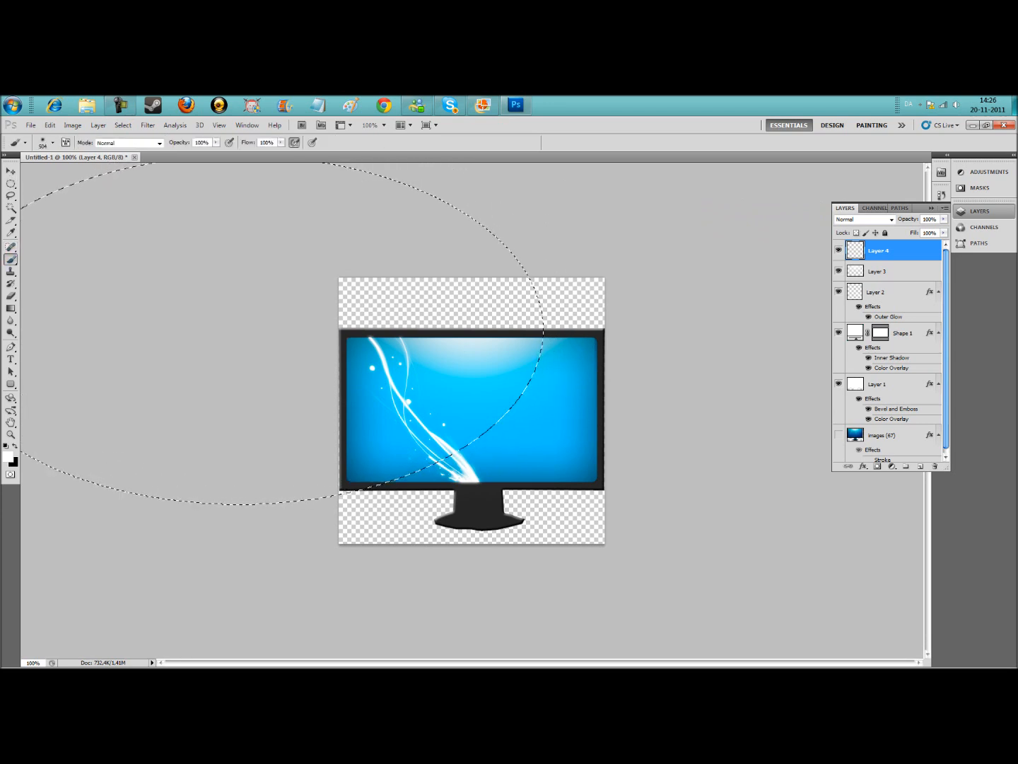
left_click(52, 142)
left_click(132, 161)
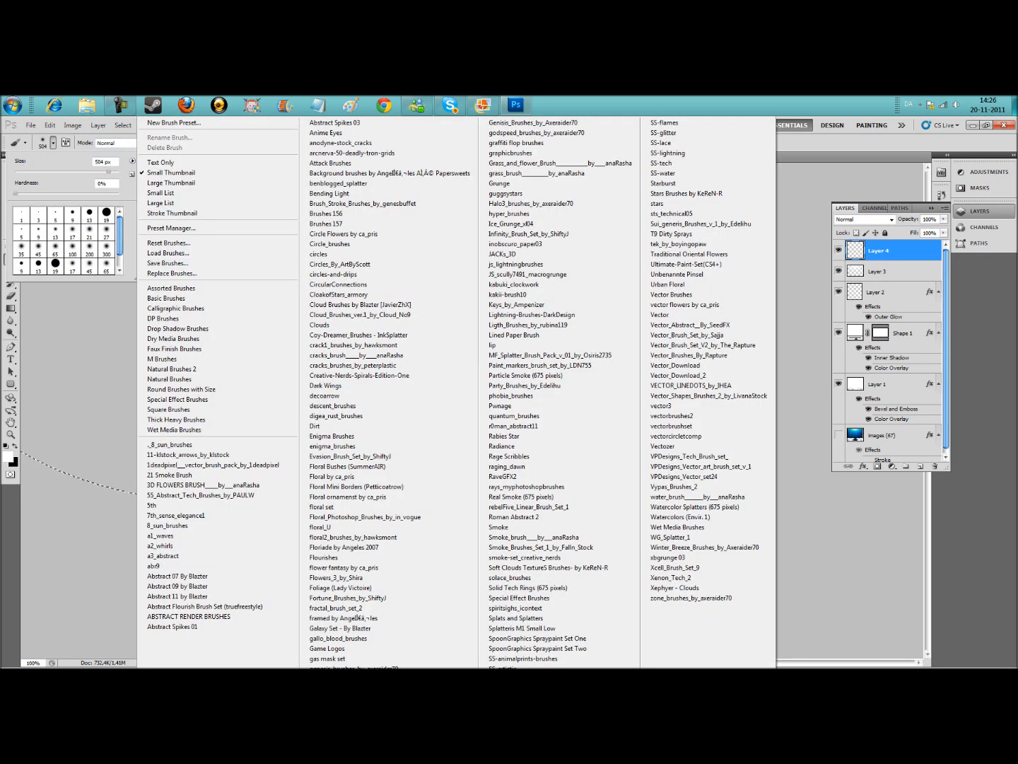
left_click(167, 298)
left_click(462, 325)
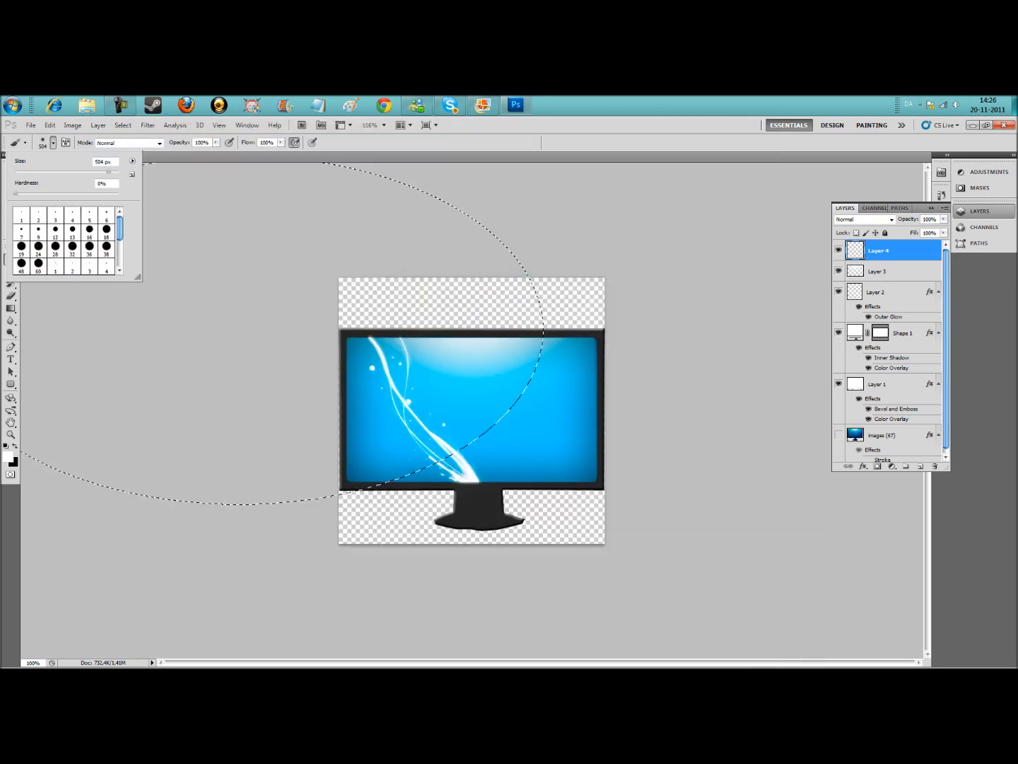
left_click(38, 263)
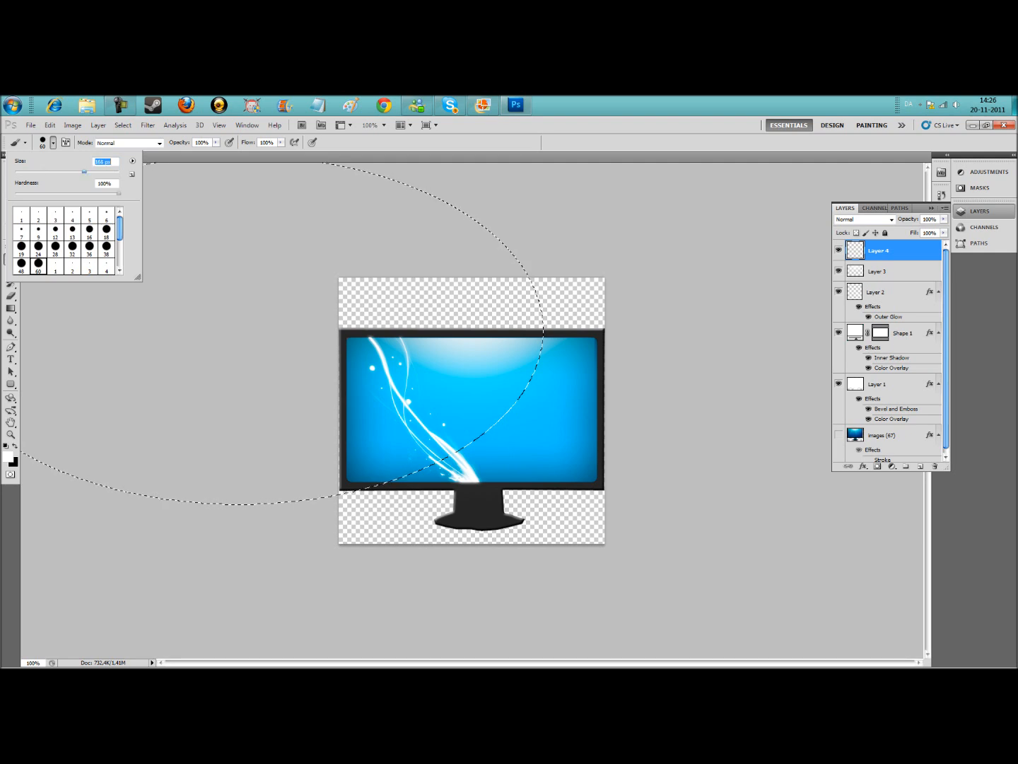
key("Return")
mouse_move(397, 445)
left_mouse_down()
mouse_move(477, 382)
mouse_move(381, 318)
left_mouse_up()
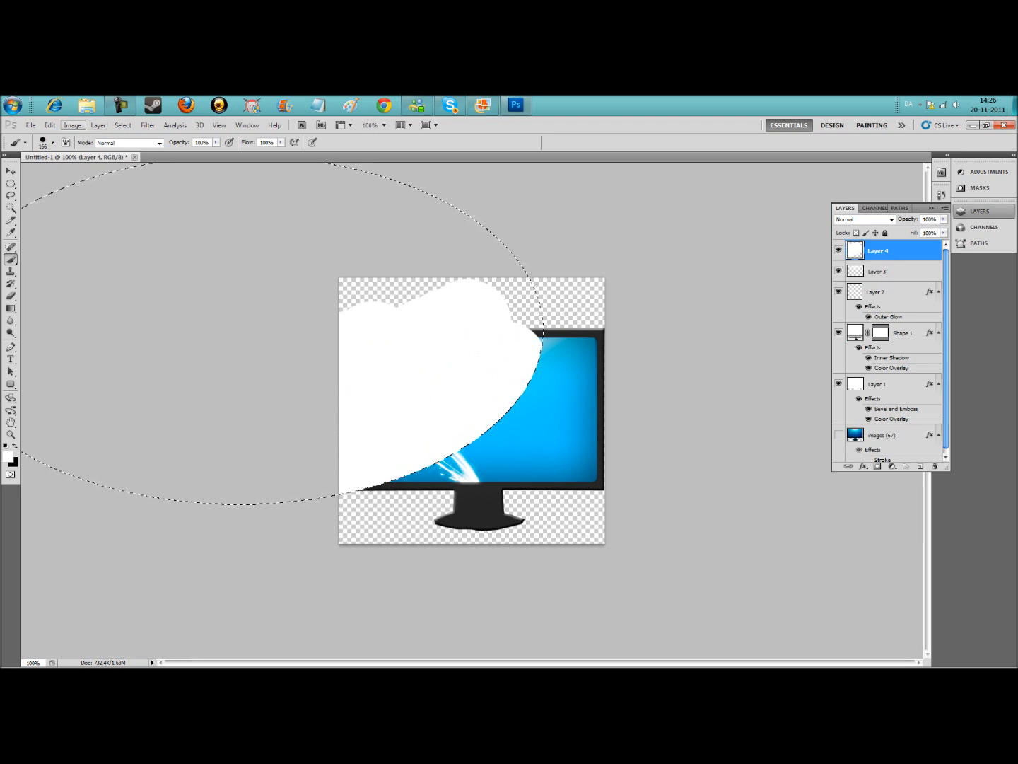
Step: Deselect the ellipse and lower Layer 4's opacity to about 62%
left_click(123, 125)
left_click(135, 146)
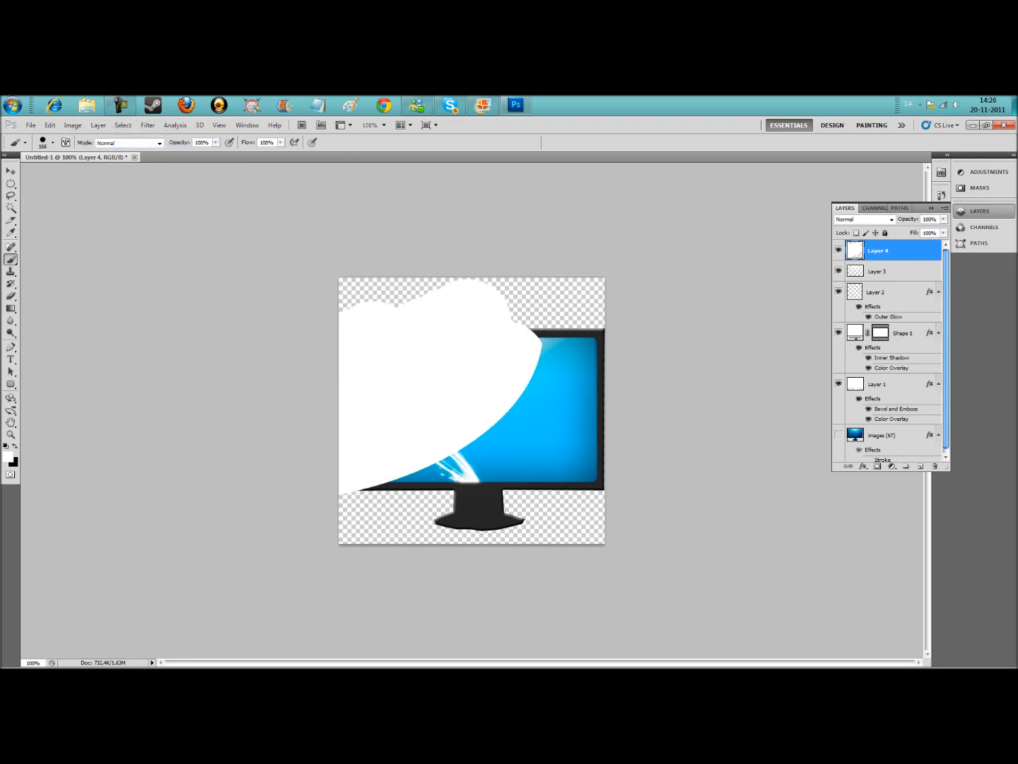
left_click_drag(944, 219, 925, 230)
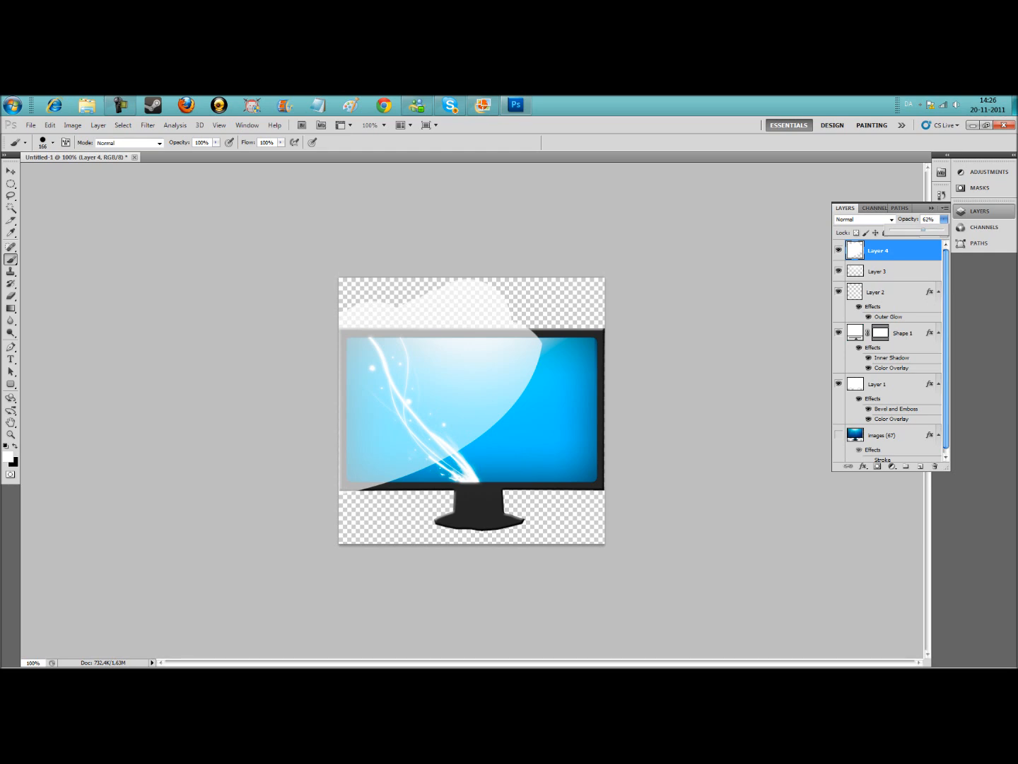
Step: Cut the white glare strip above the monitor to new layers and delete them
left_click_drag(924, 230, 921, 230)
key("Return")
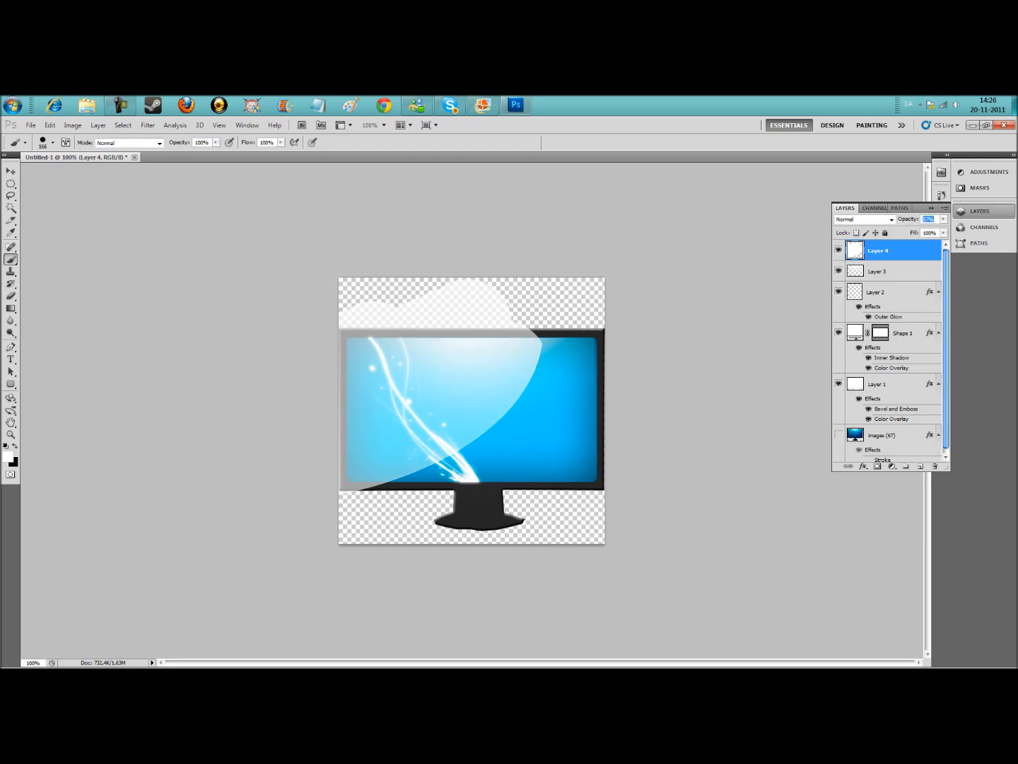
left_click(11, 183)
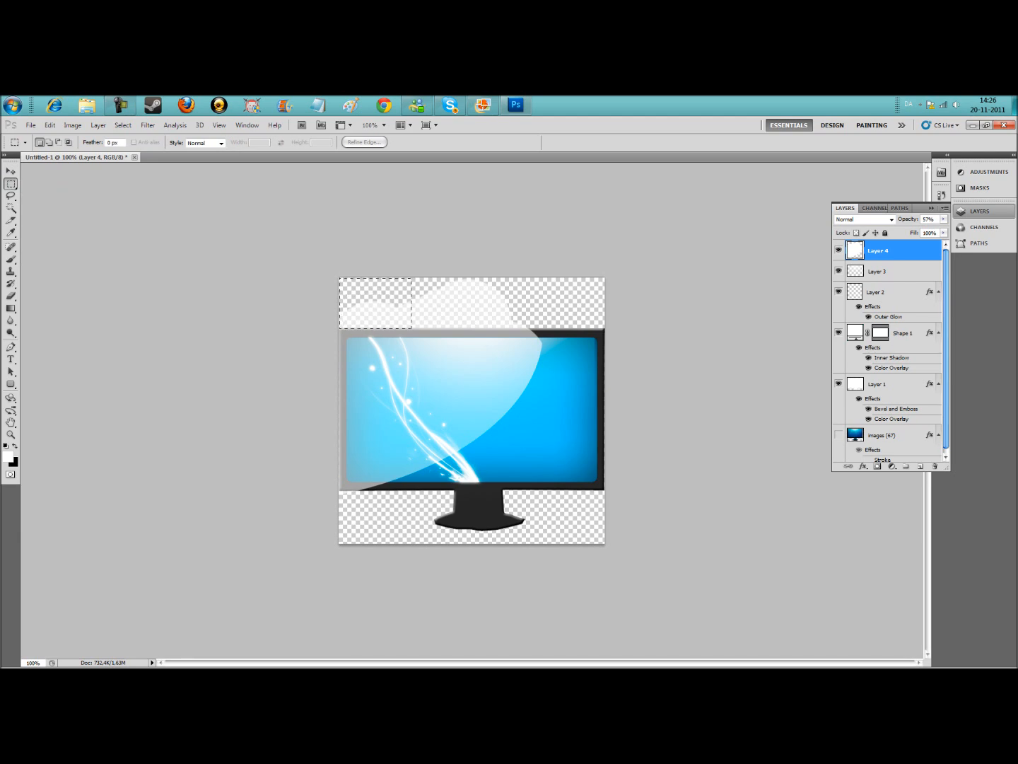
left_click_drag(411, 327, 558, 327)
right_click(470, 297)
left_click(517, 403)
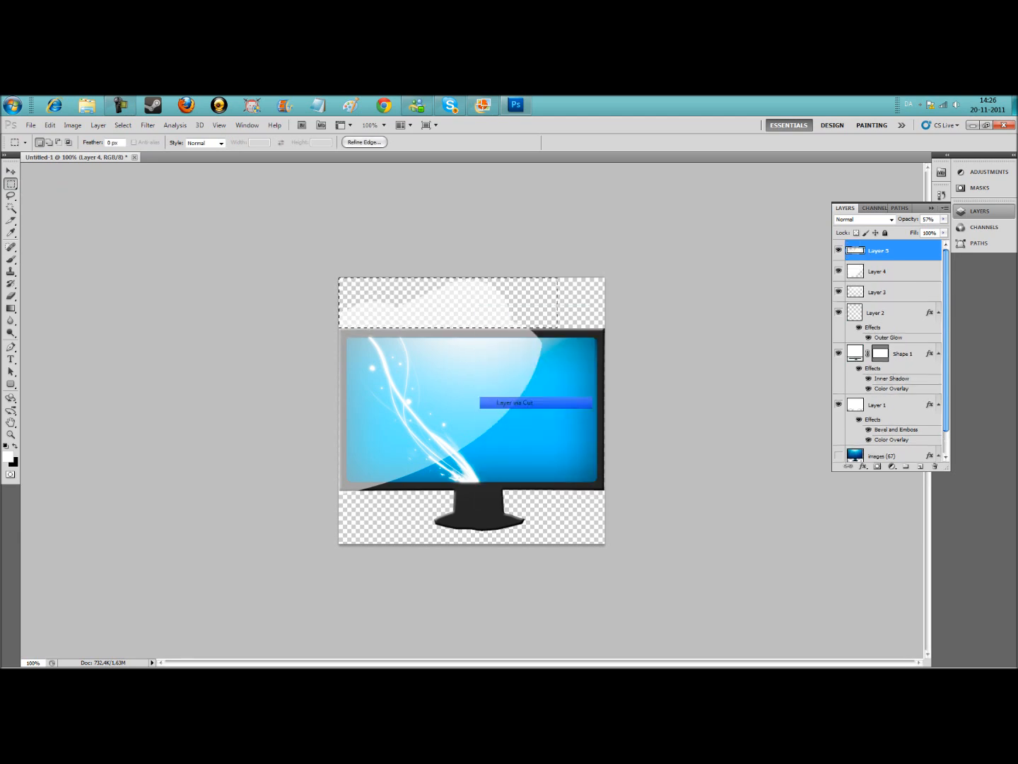
left_click(935, 466)
left_click(455, 326)
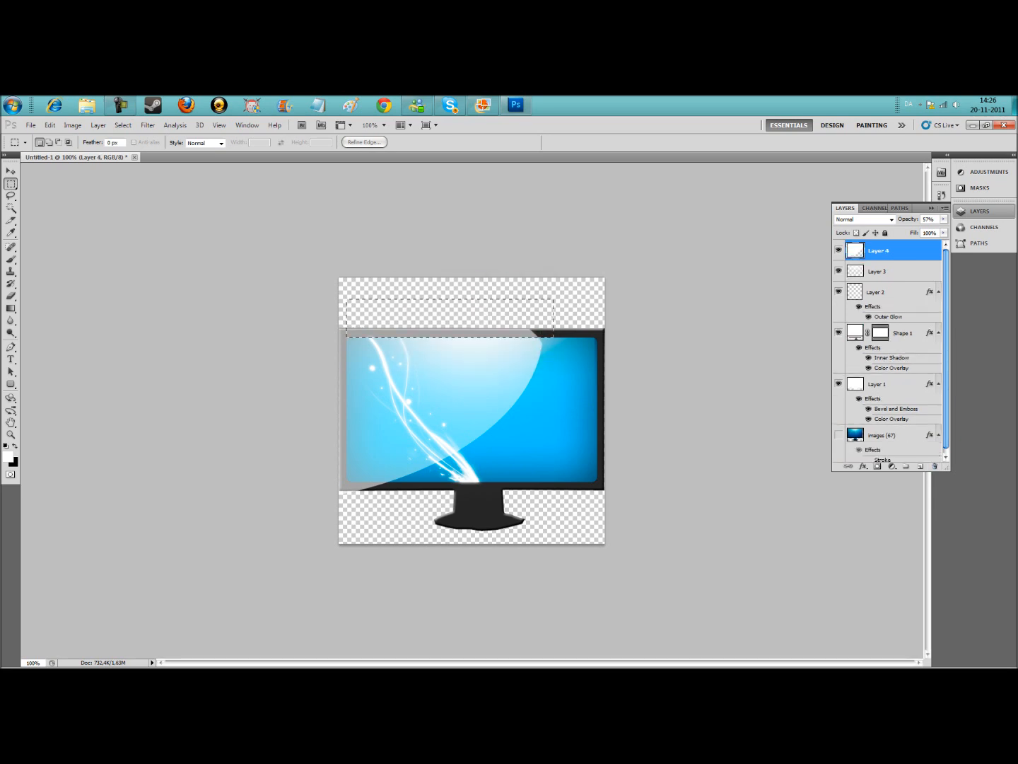
right_click(497, 318)
left_click(518, 423)
left_click(935, 466)
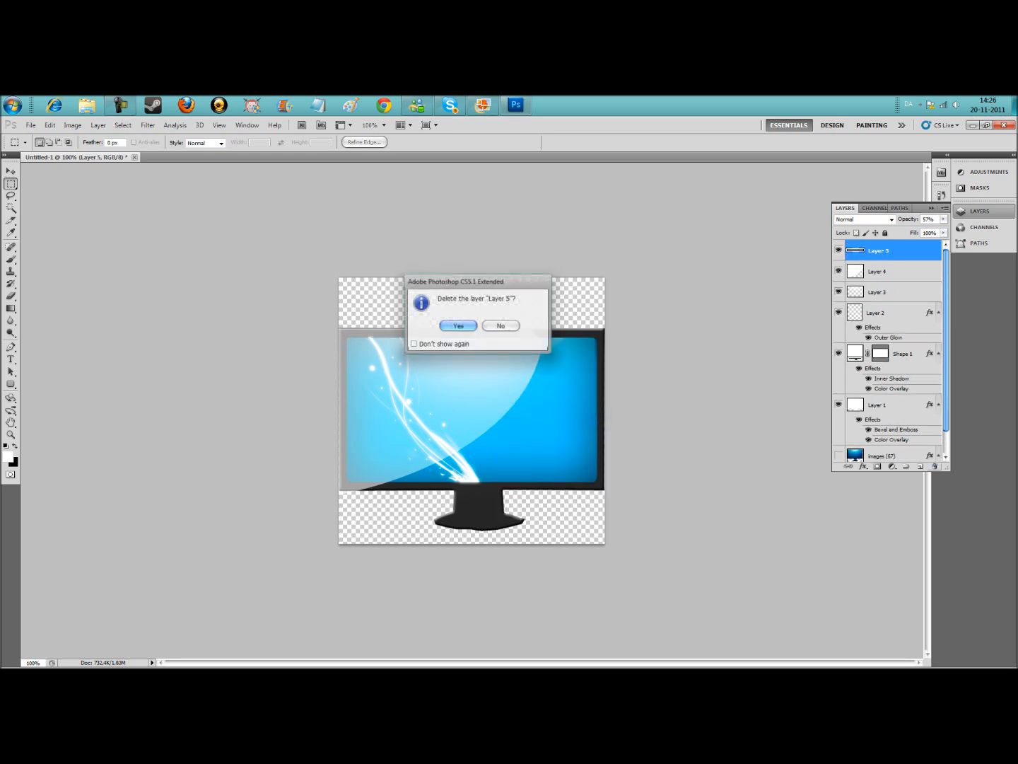
left_click(454, 325)
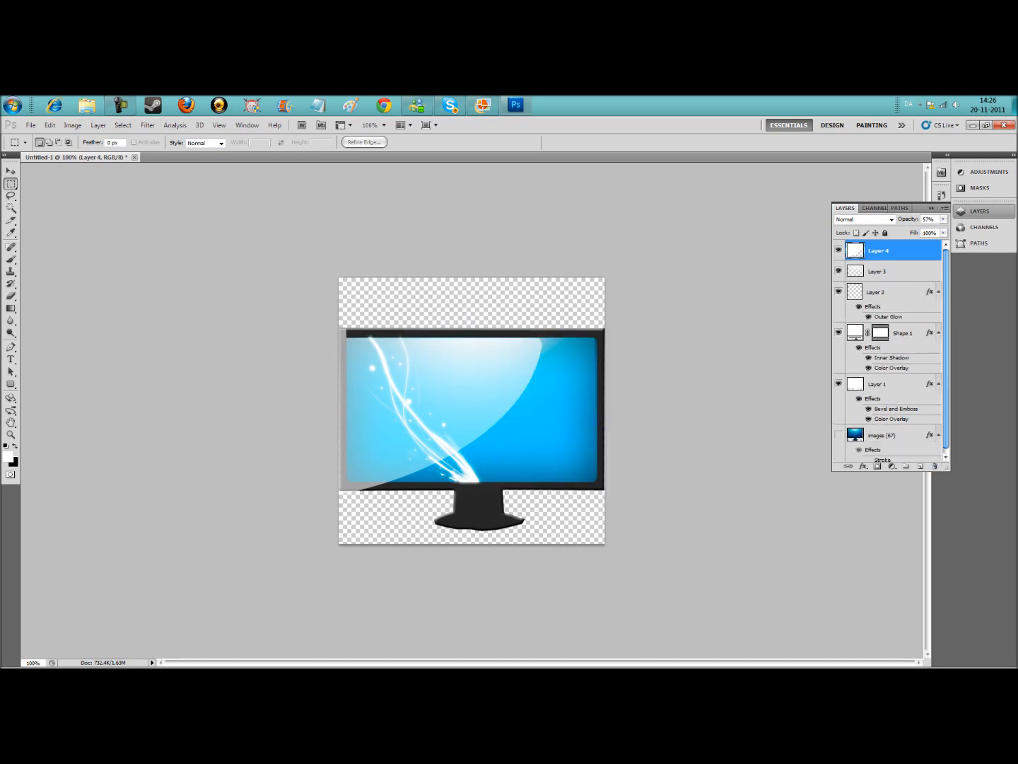
Step: Remove the glare spill along the monitor's left edge and bottom-left corner the same way
left_click_drag(347, 343, 348, 509)
right_click(342, 503)
left_click(383, 377)
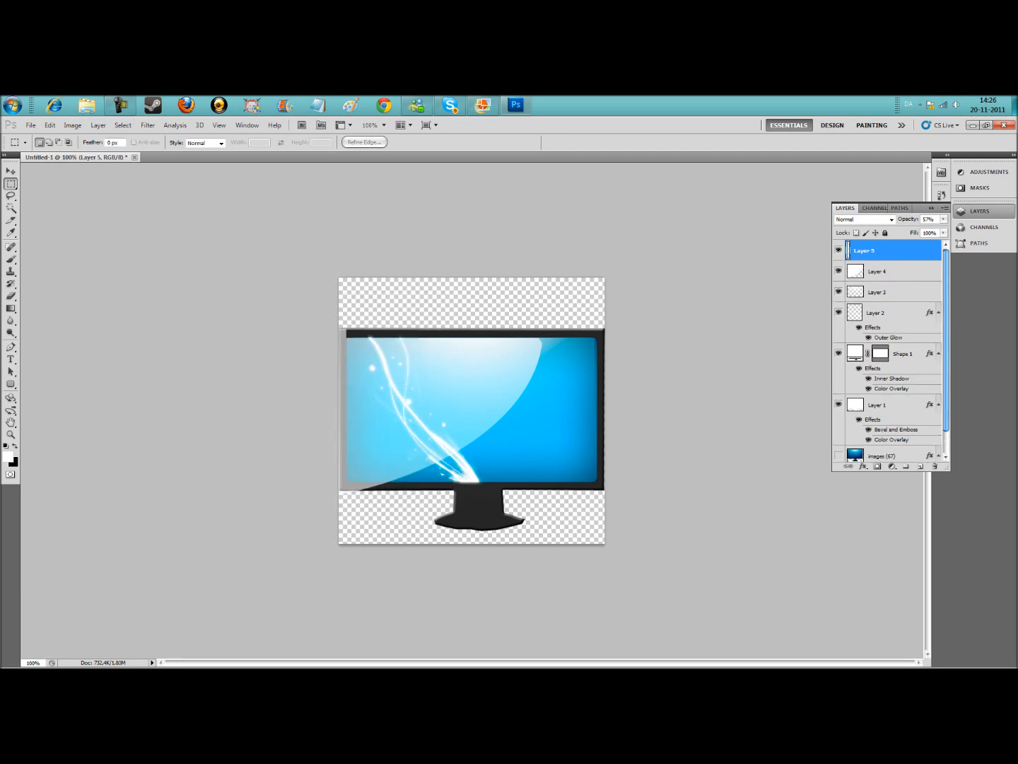
left_click(935, 466)
key("Return")
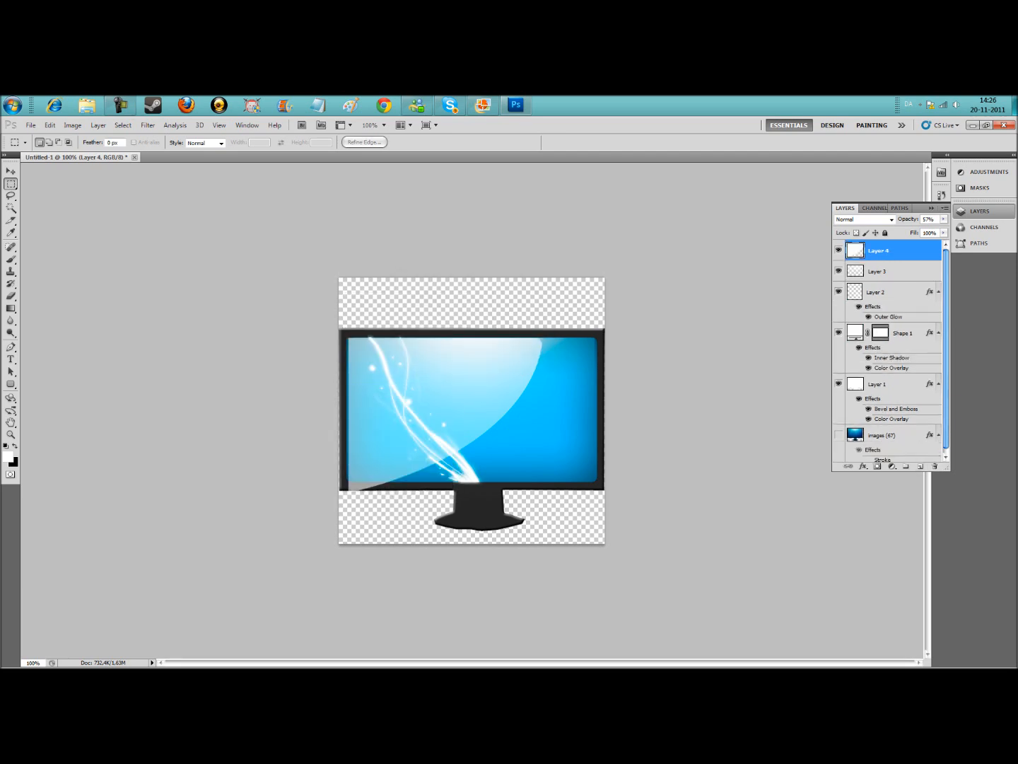
left_click_drag(399, 492, 339, 482)
right_click(356, 492)
left_click(382, 386)
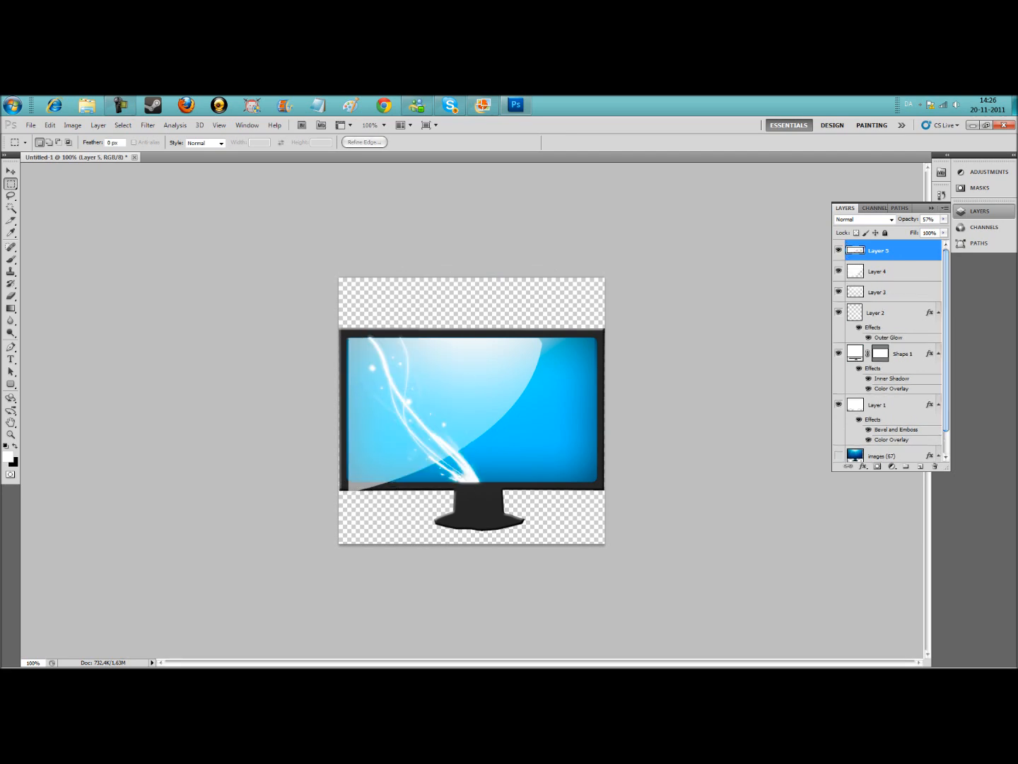
key("Delete")
key("Return")
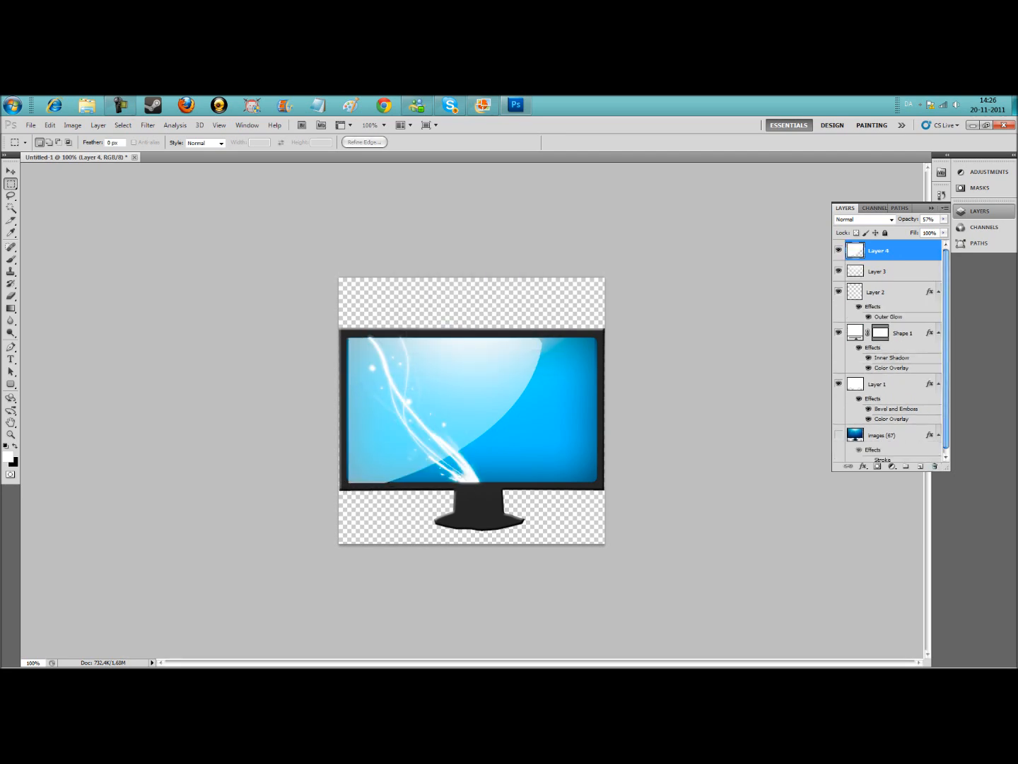
Step: Fade Layer 4's glare down to about 16% opacity
left_click(943, 218)
left_click_drag(907, 230, 899, 230)
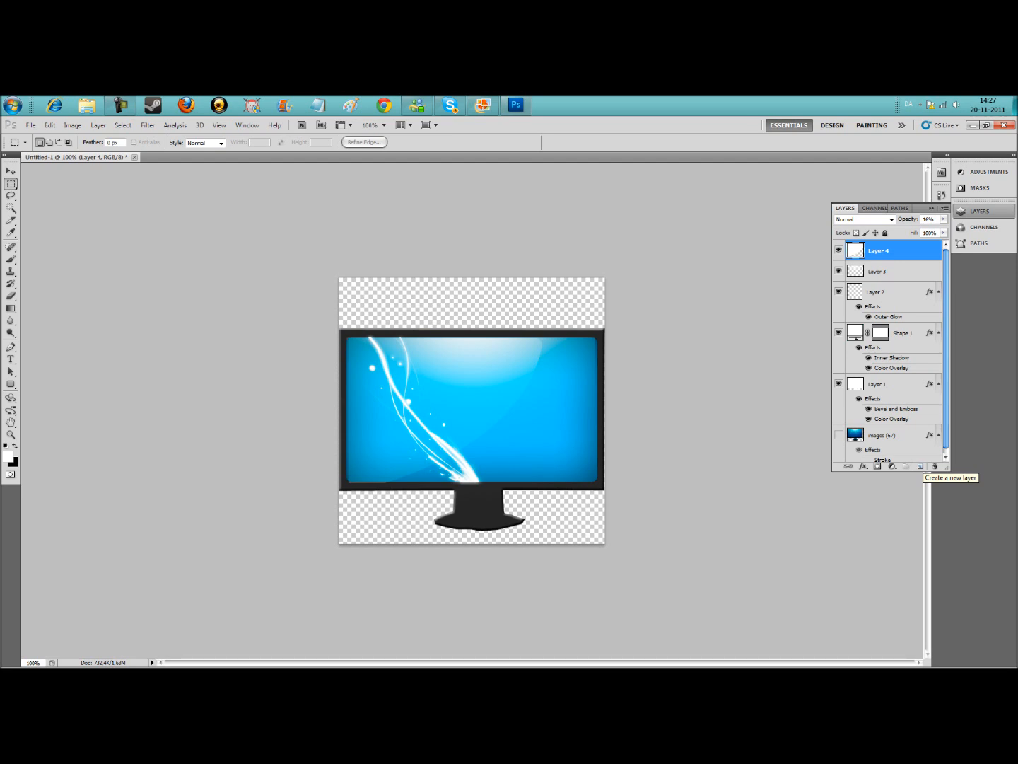
Step: Add a new layer and draw a blue oval base shape beneath the monitor's stand with the Ellipse Tool
left_click(919, 466)
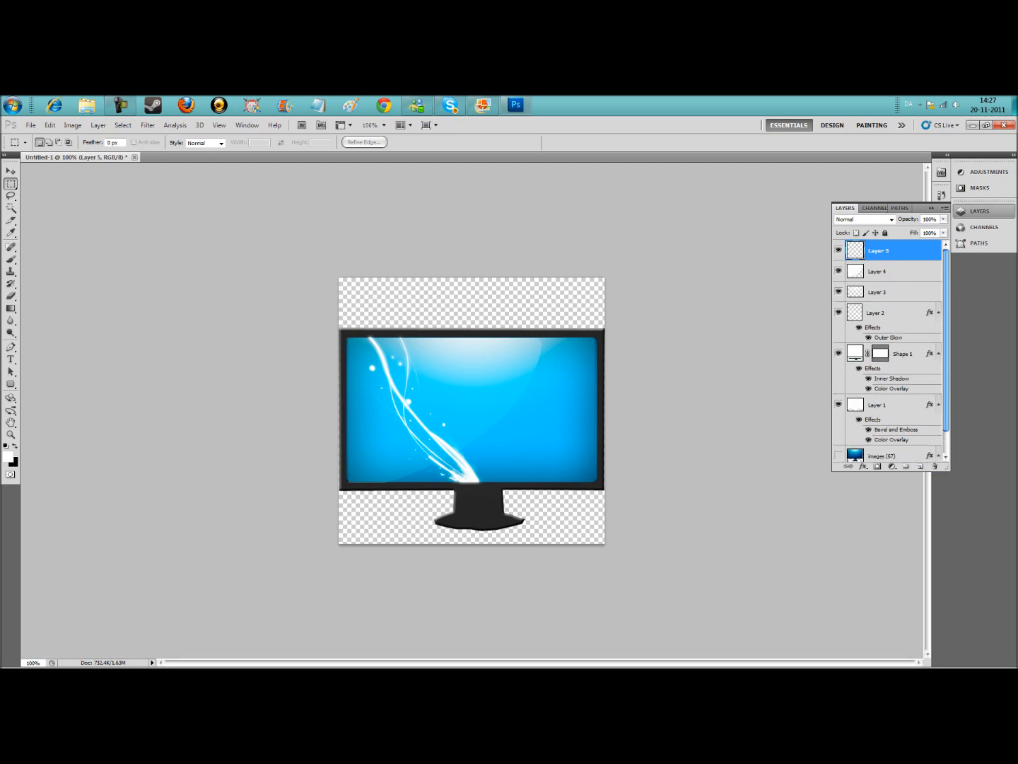
left_click(10, 384)
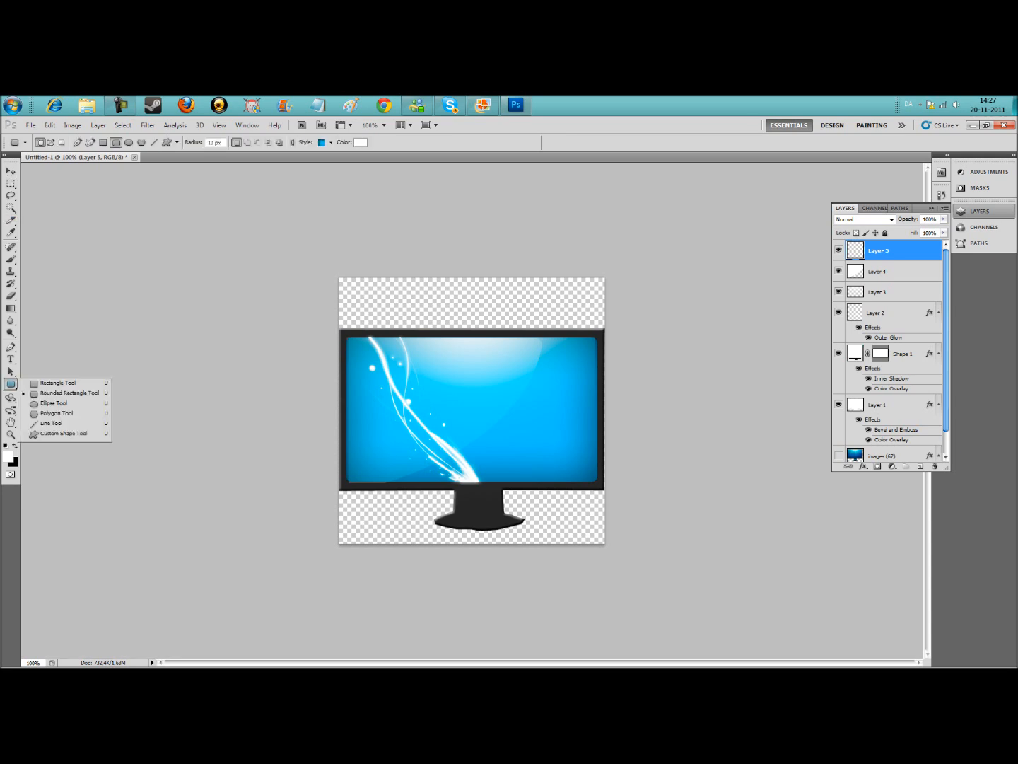
left_click(48, 404)
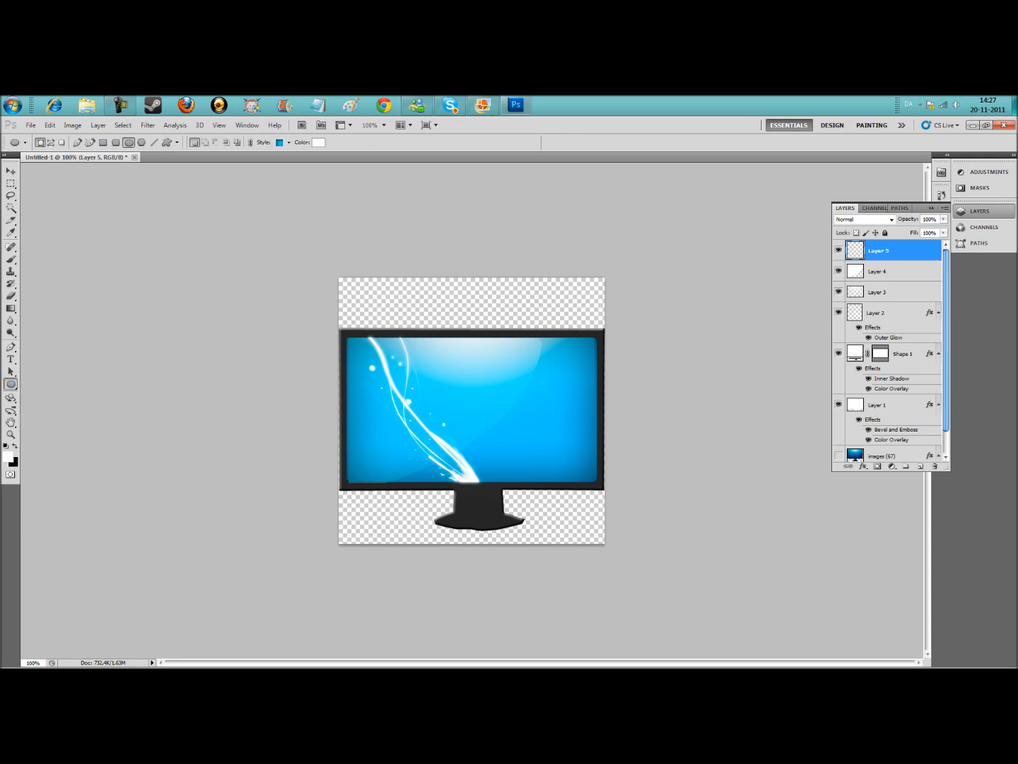
left_click_drag(412, 507, 526, 541)
left_click_drag(522, 534, 507, 540)
Step: Nudge the oval base right with the Move tool to centre it under the stand
key("v")
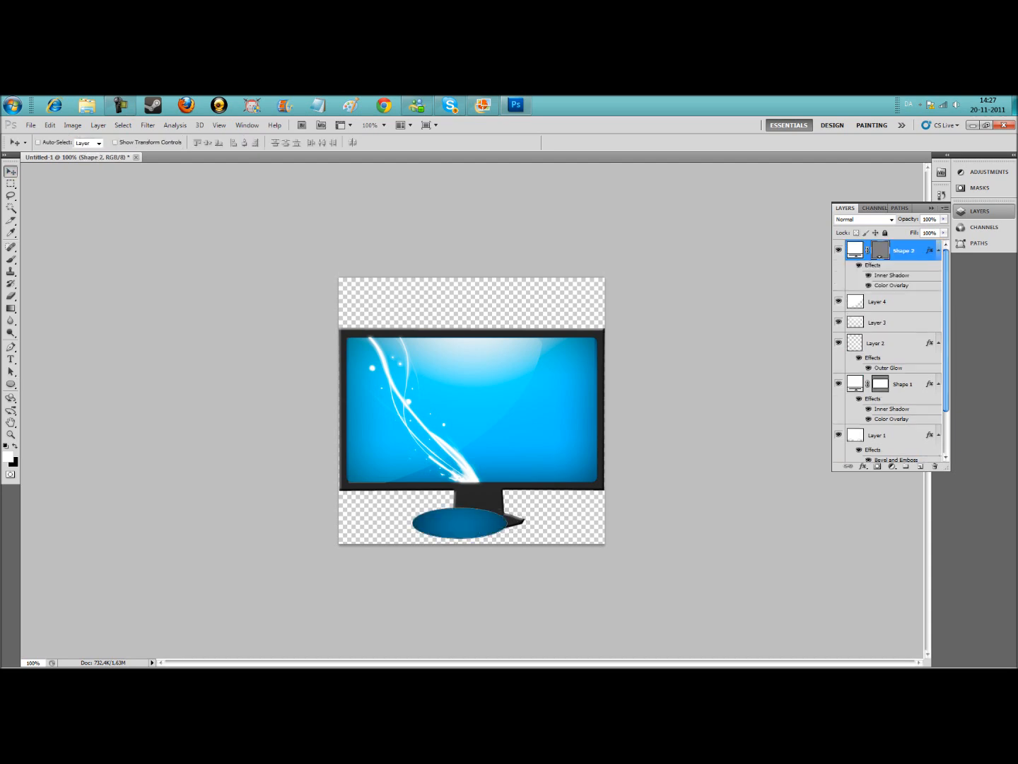
key("shift+Right")
key("shift+Right")
key("Right")
key("Right")
key("Right")
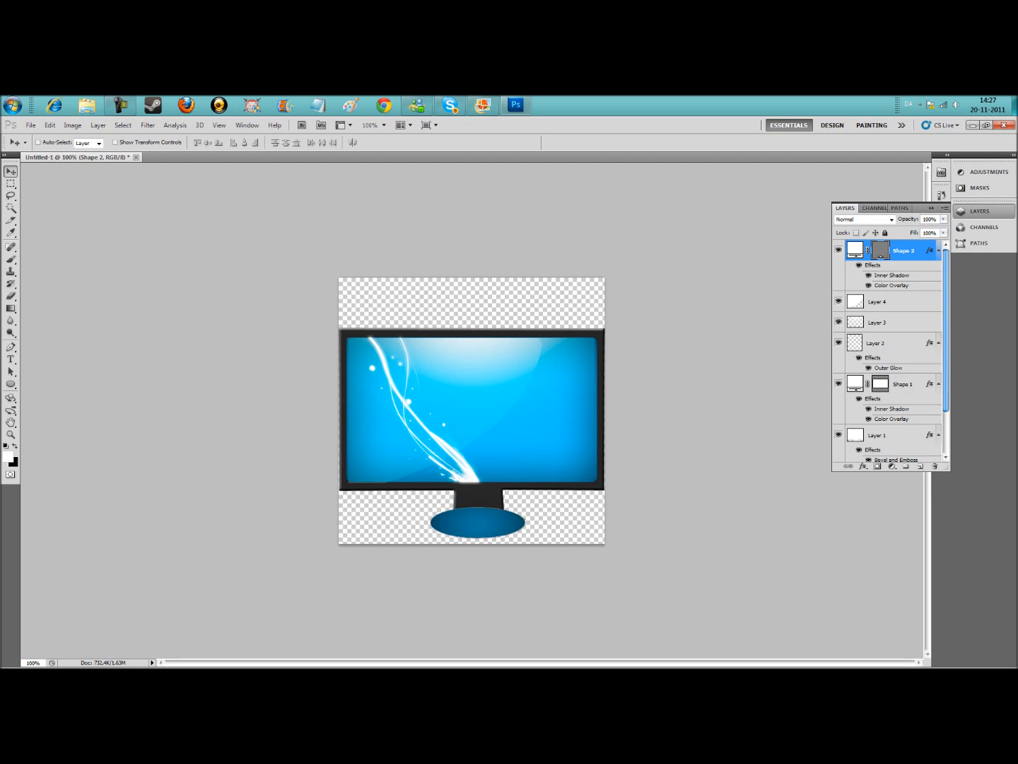
Step: Give Shape 2 a dark grey Color Overlay chosen in the colour picker and apply the style
right_click(904, 252)
left_click(935, 261)
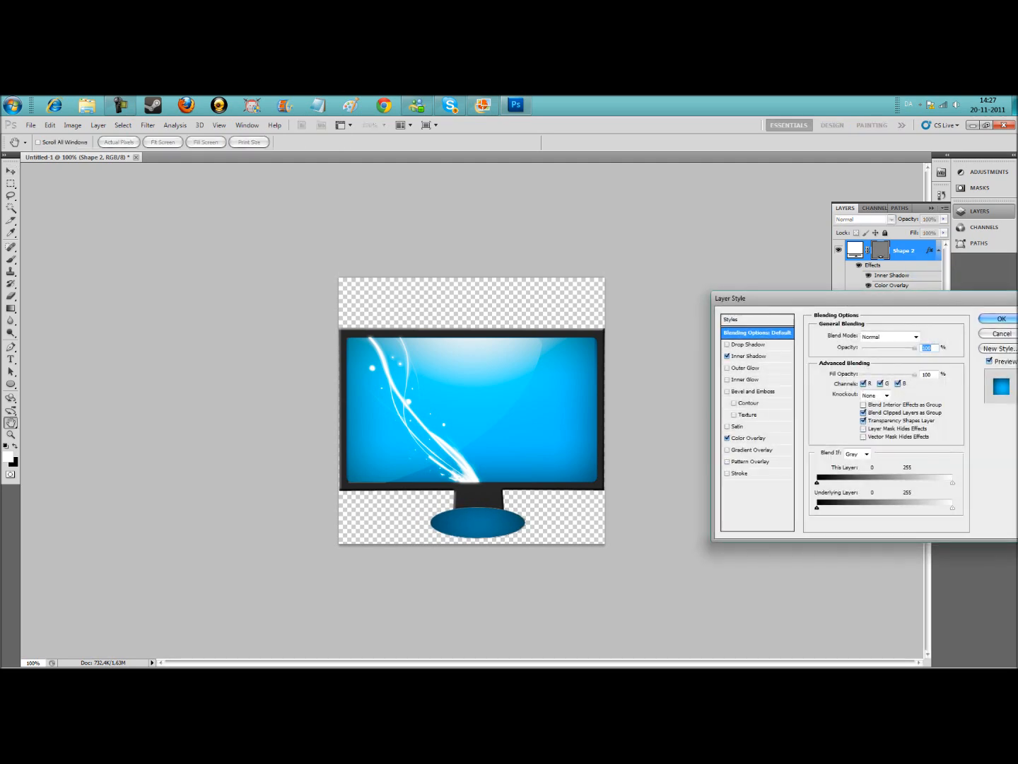
left_click(751, 438)
left_click(921, 336)
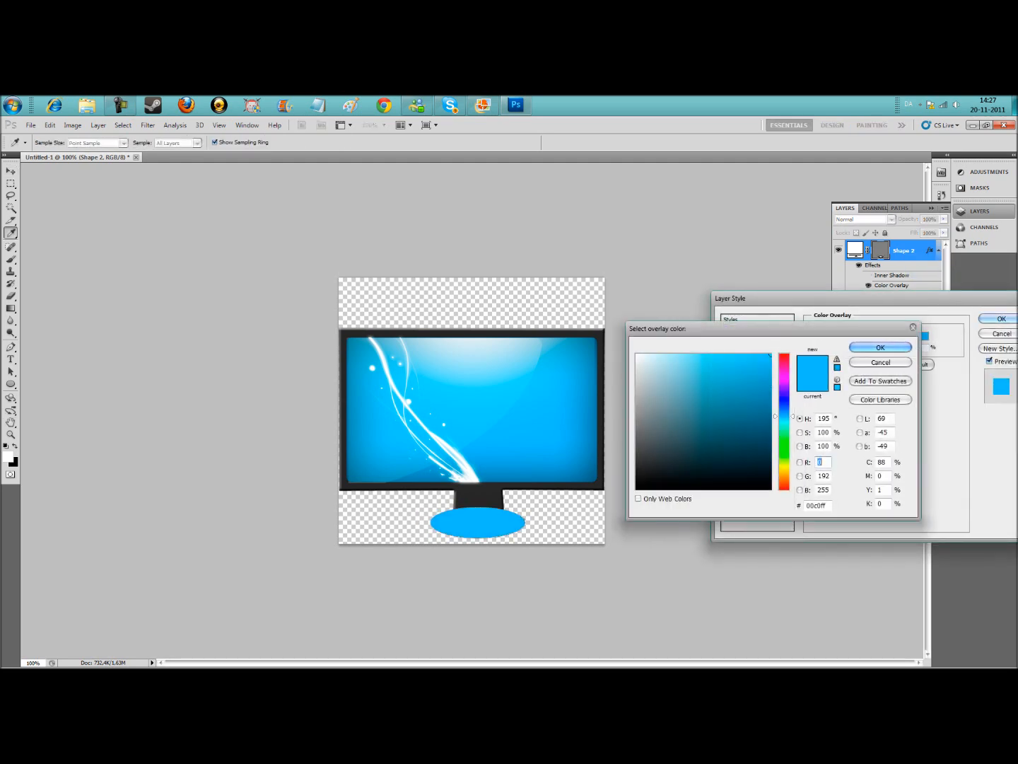
left_click(639, 464)
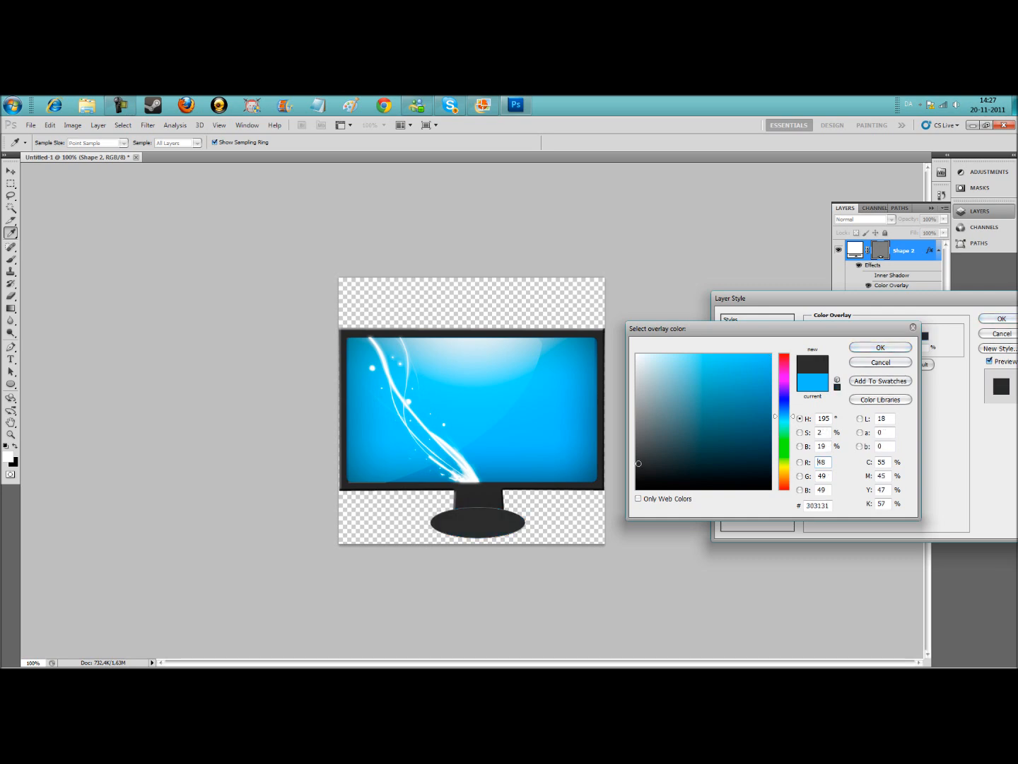
left_click(637, 470)
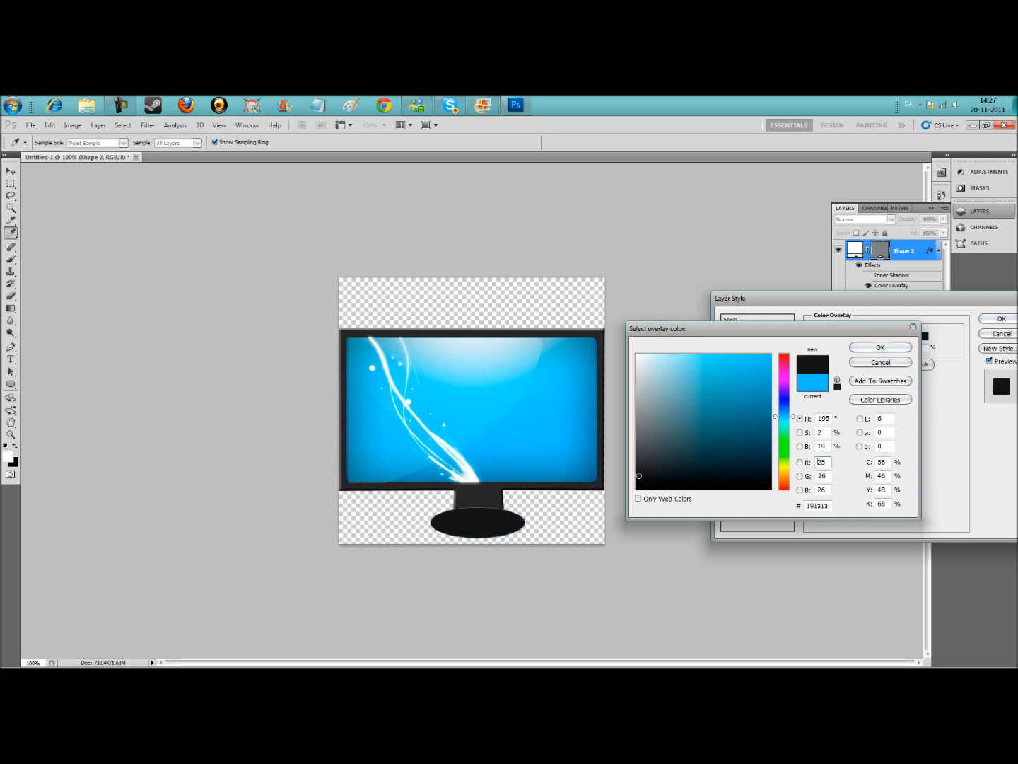
left_click(637, 467)
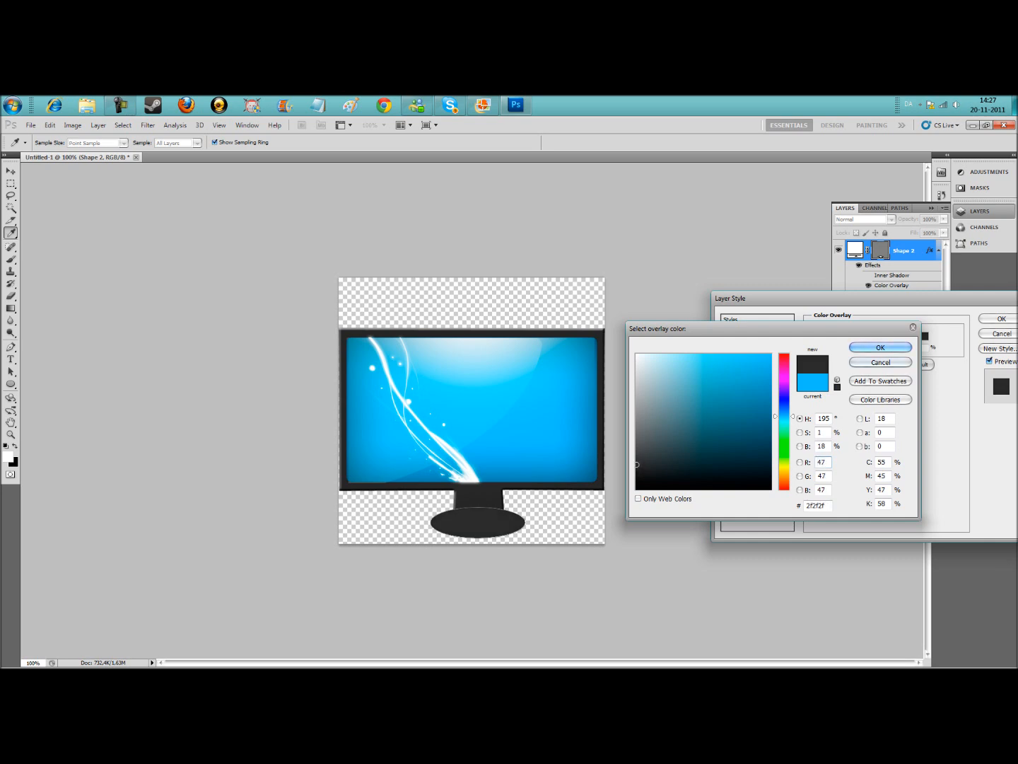
left_click(880, 347)
key("Return")
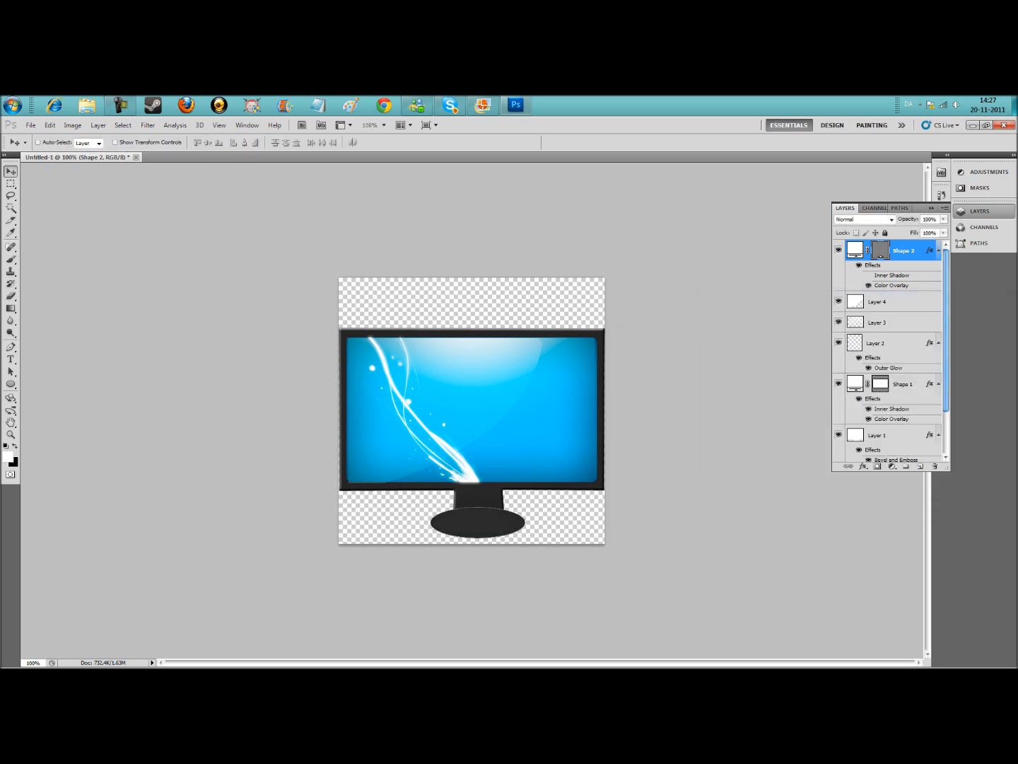
Step: Darken the stand layer's Color Overlay to 282828, then add an empty new layer on top
key("alt+bracketleft")
left_click(907, 249)
right_click(906, 249)
left_click(935, 272)
left_click(748, 438)
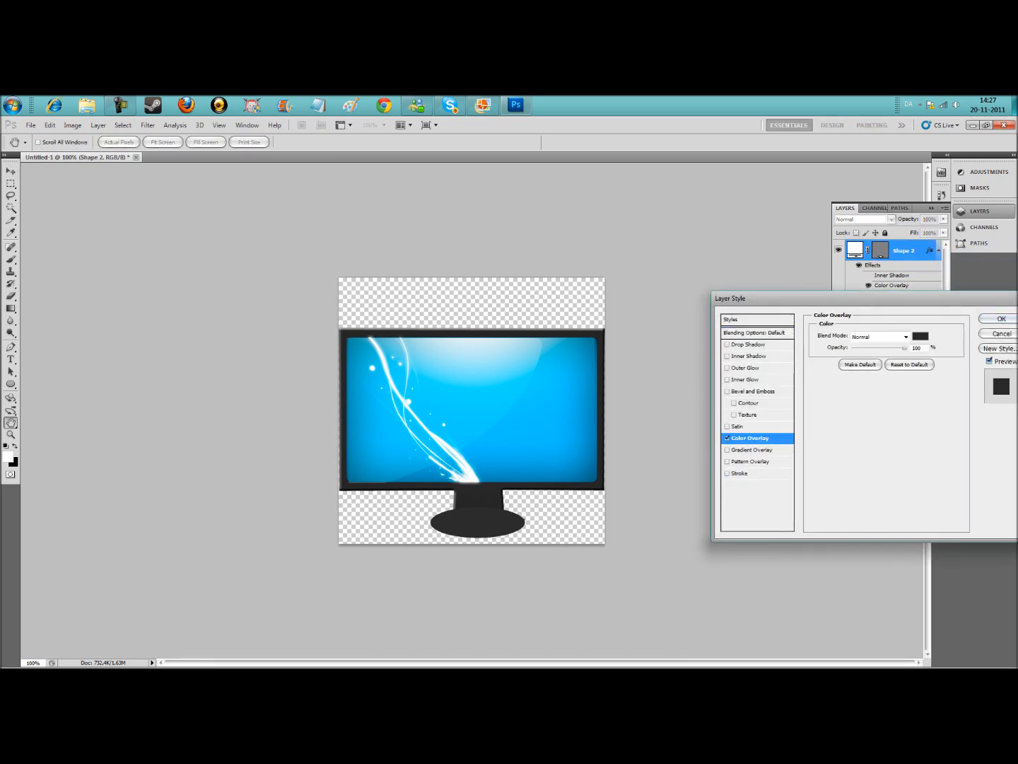
left_click(926, 336)
left_click(636, 467)
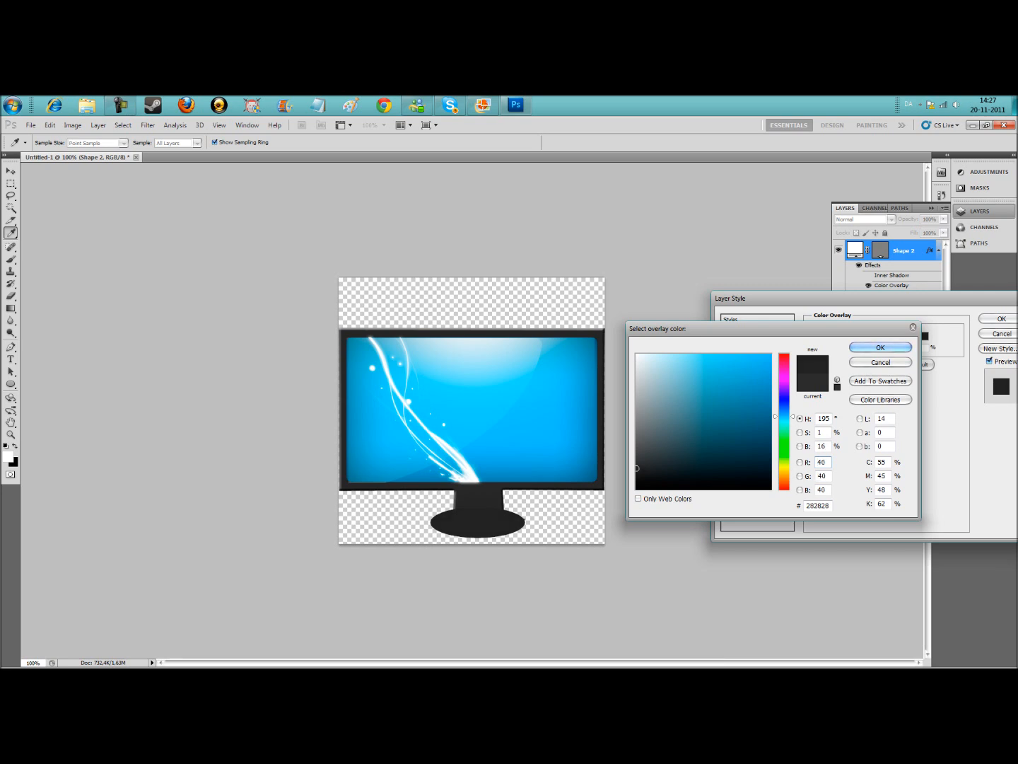
key("Return")
key("Return")
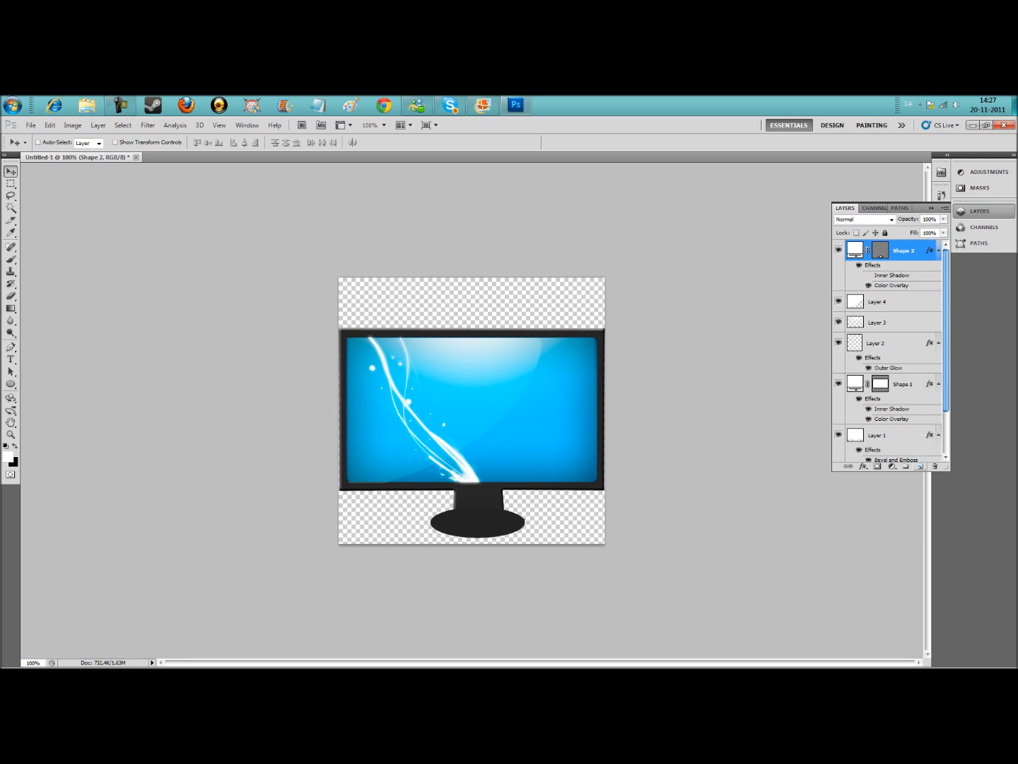
left_click(920, 466)
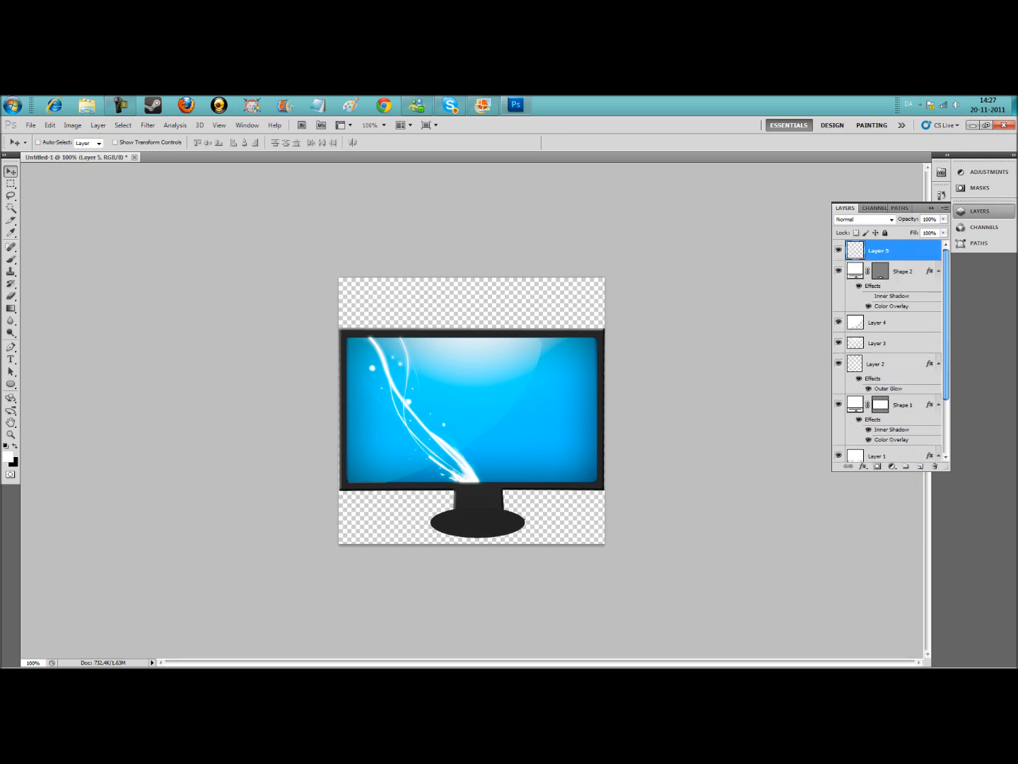
Step: At 200% zoom, draw a blue circle with the Ellipse tool over the lower screen and move it up
left_click(384, 124)
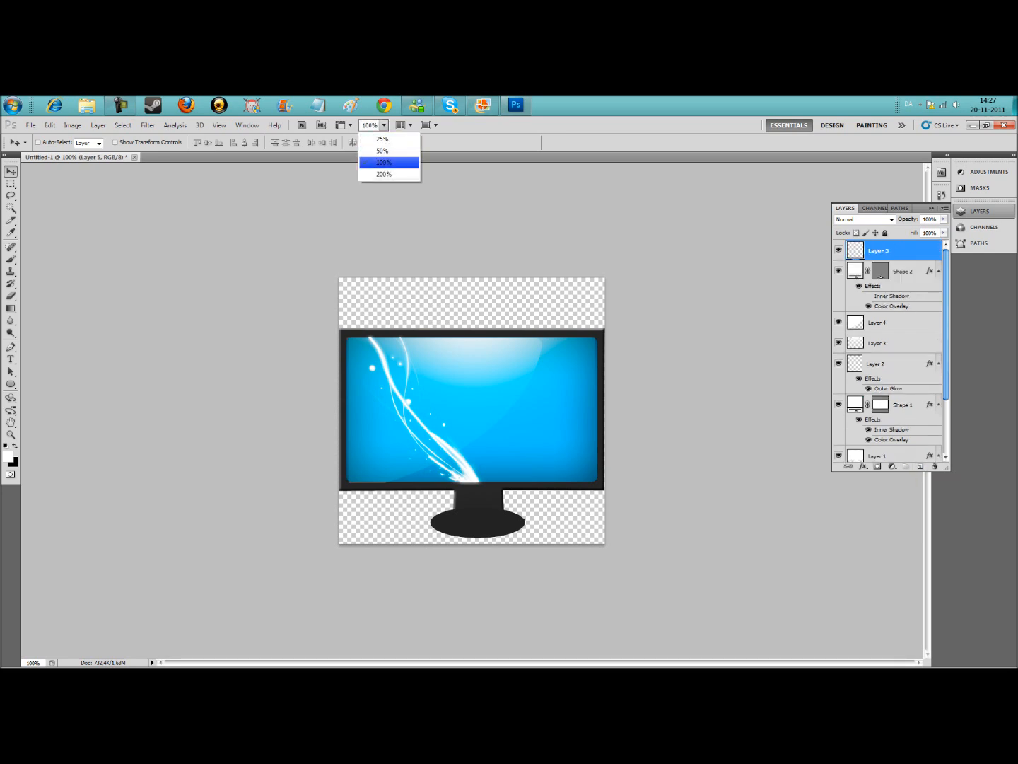
left_click(389, 174)
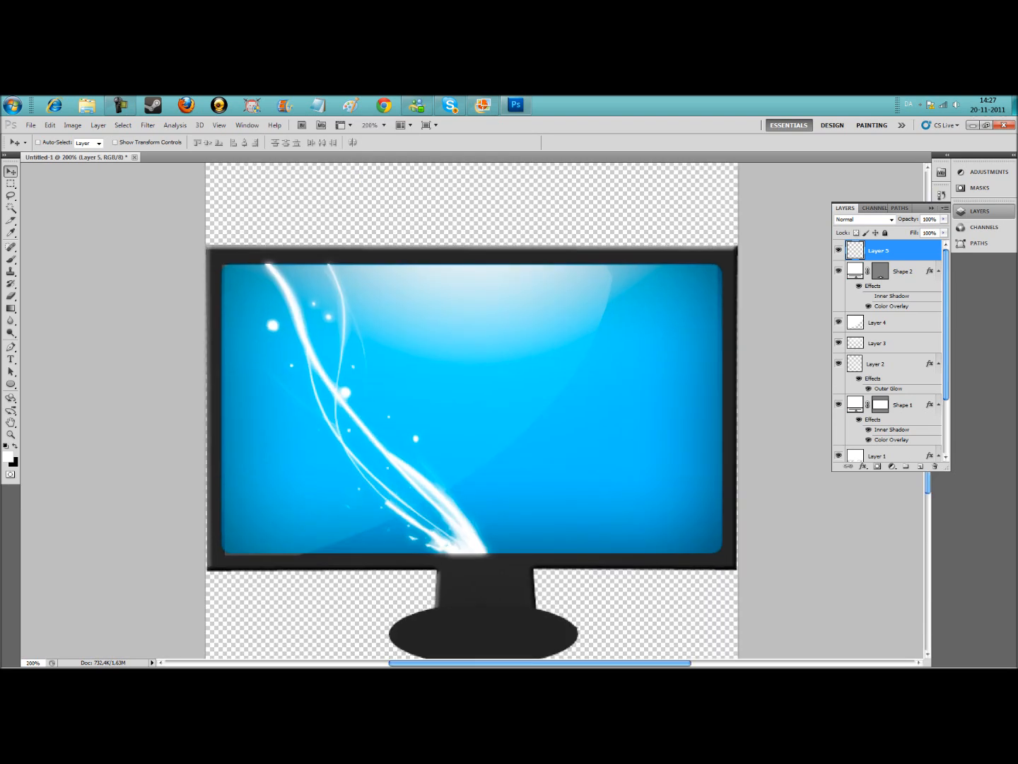
scroll(472, 411, "down", 1)
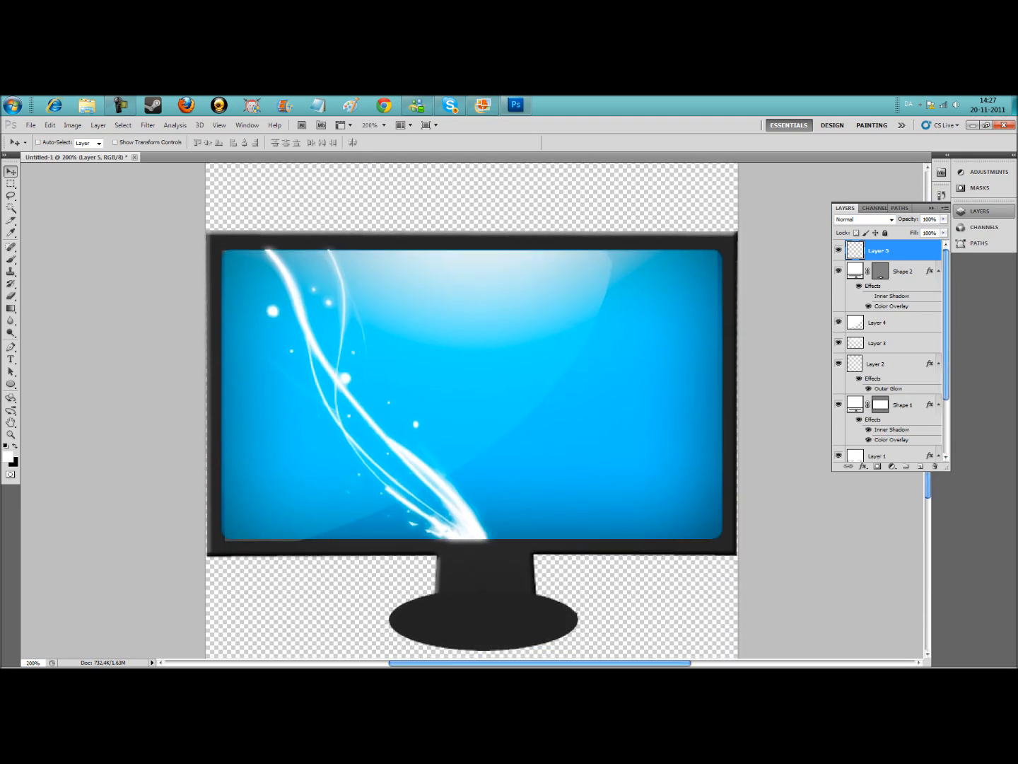
key("u")
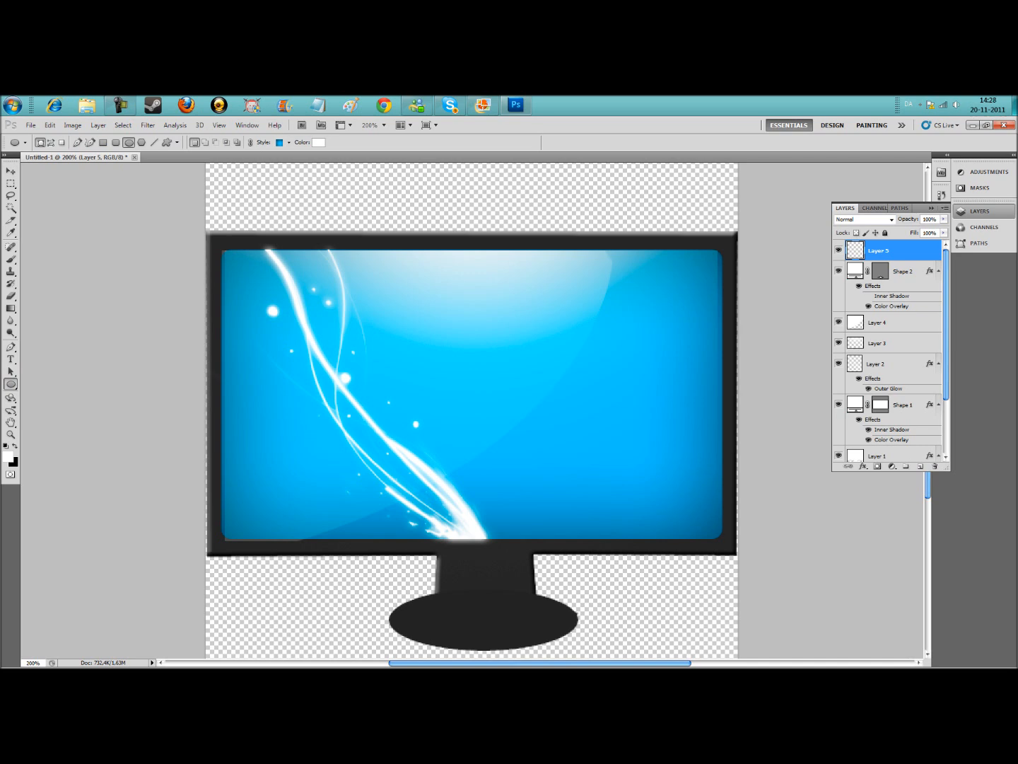
left_click_drag(457, 432, 632, 603)
left_click_drag(631, 601, 632, 602)
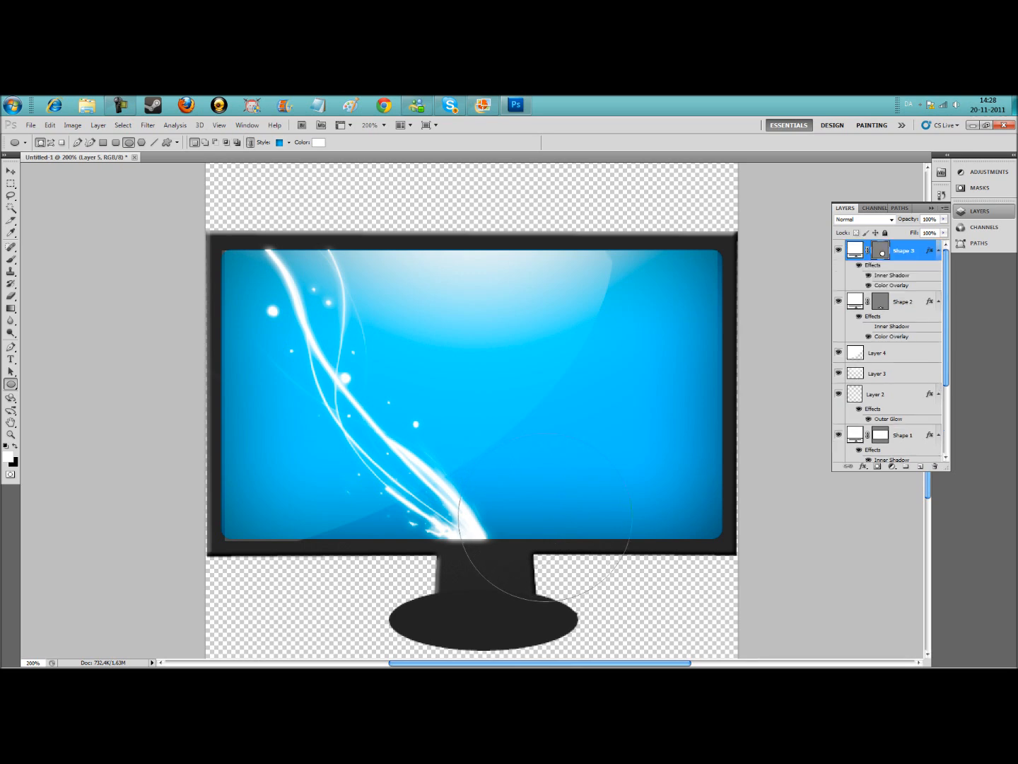
key("v")
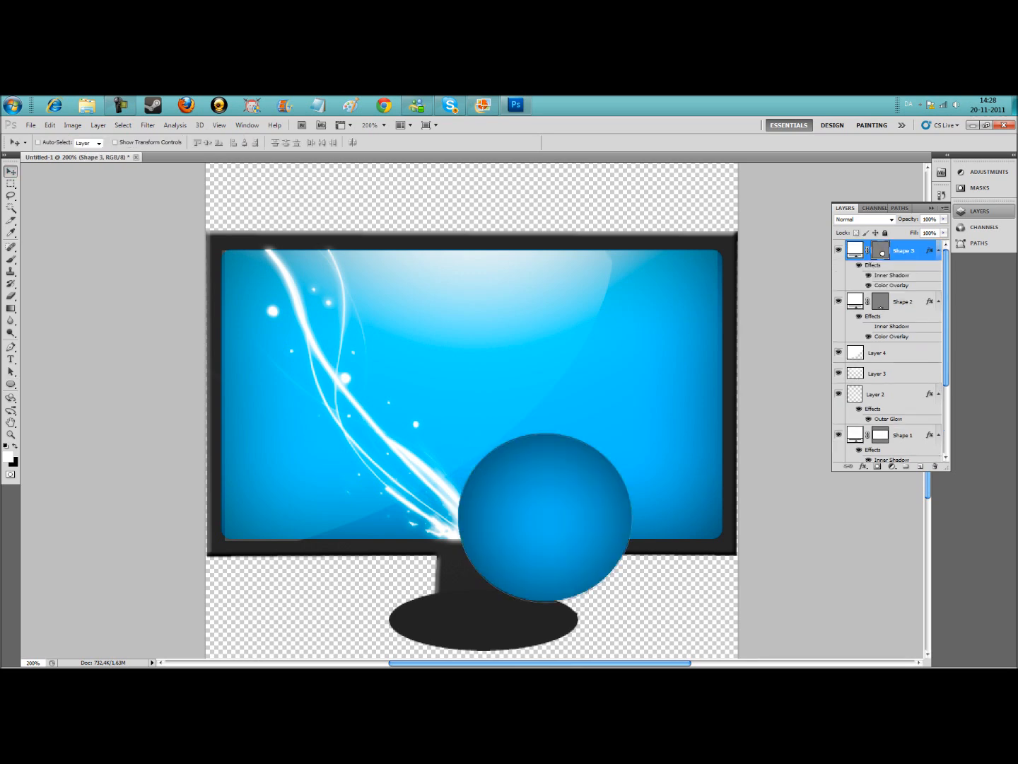
left_click_drag(546, 518, 520, 444)
Step: Undo the circle and redraw it overlapping the lower screen and the top of the stand
right_click(903, 252)
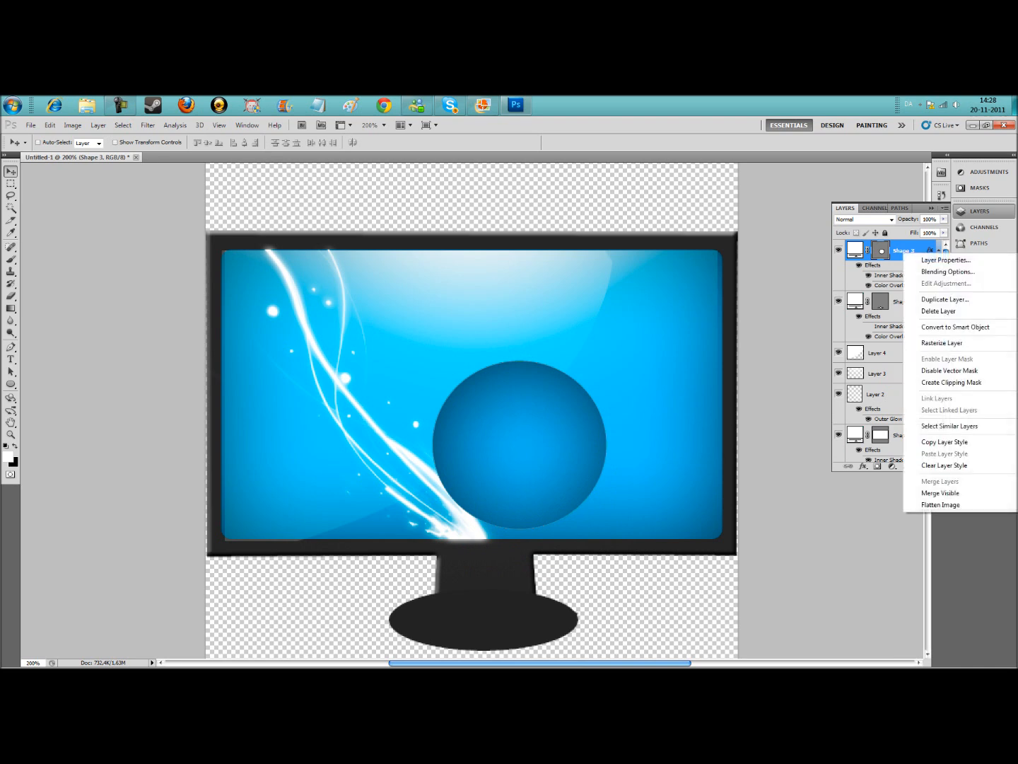
key("Escape")
key("ctrl+z")
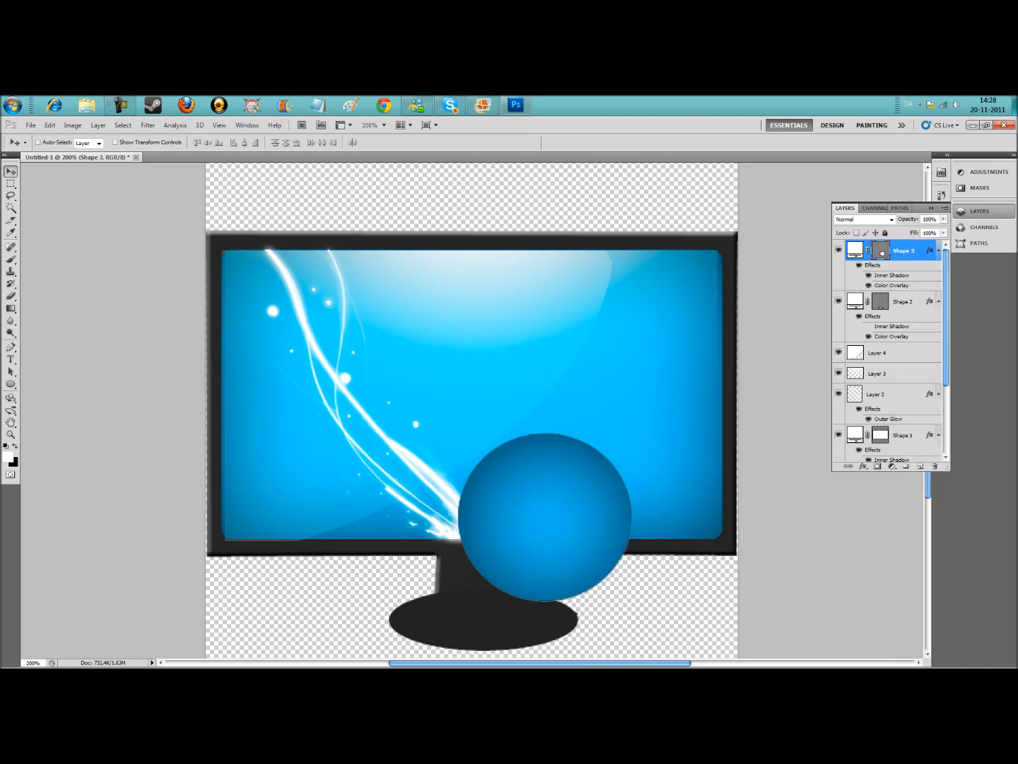
key("ctrl+alt+z")
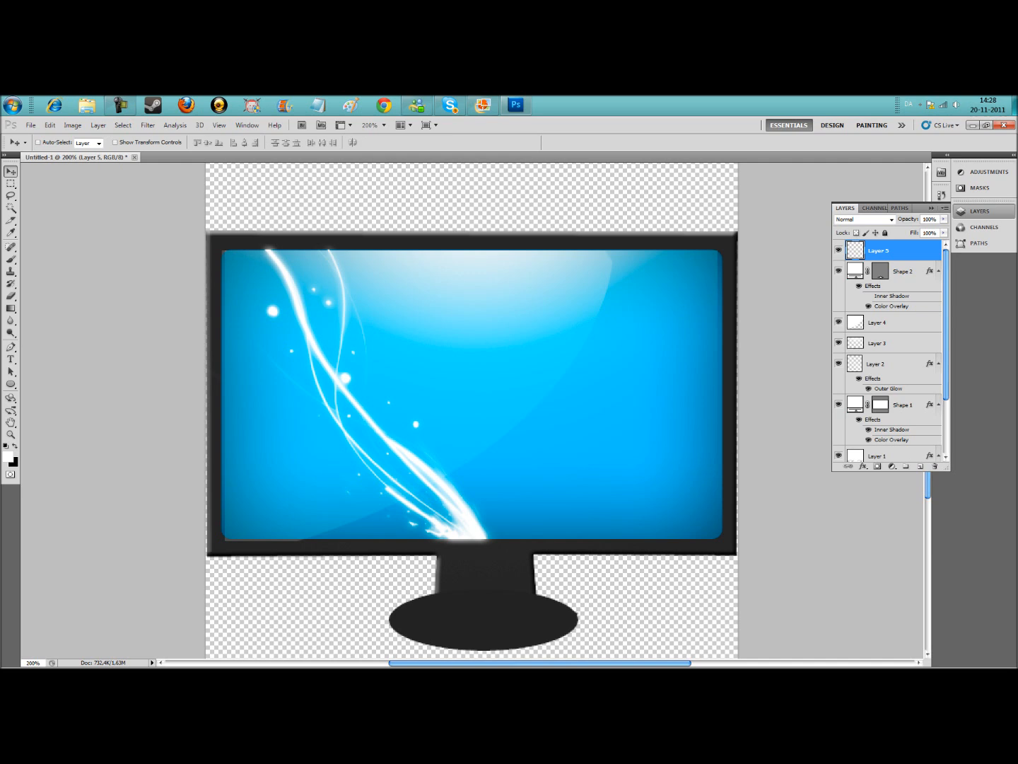
key("u")
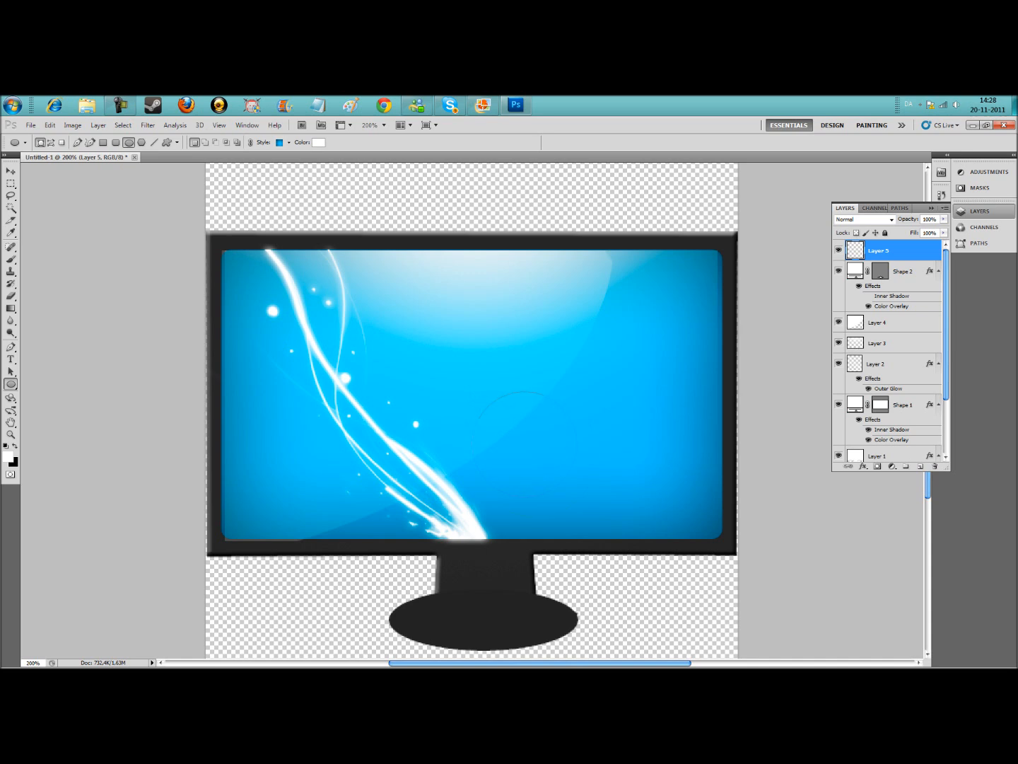
left_click_drag(470, 391, 648, 590)
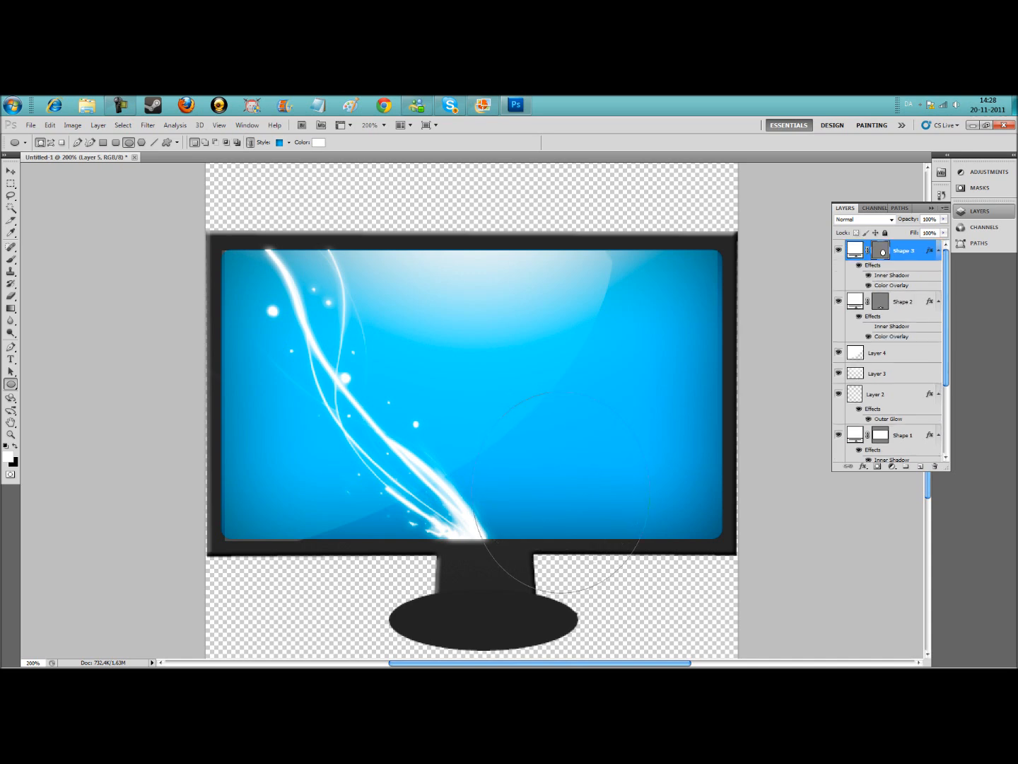
key("ctrl+z")
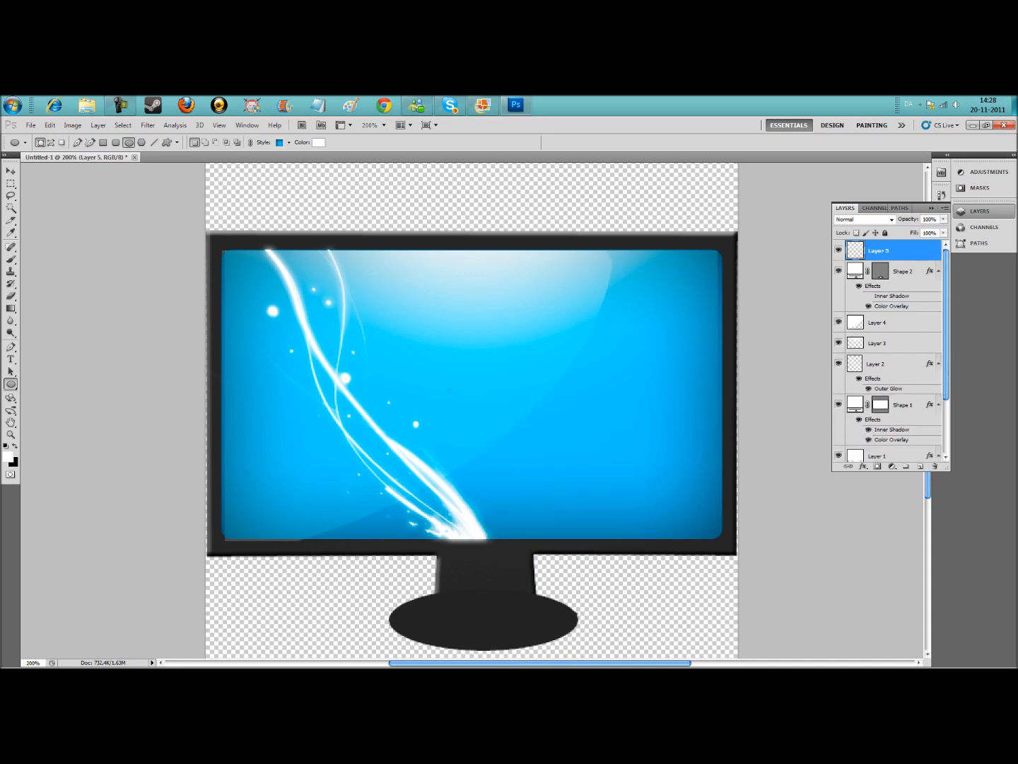
left_click_drag(449, 390, 627, 566)
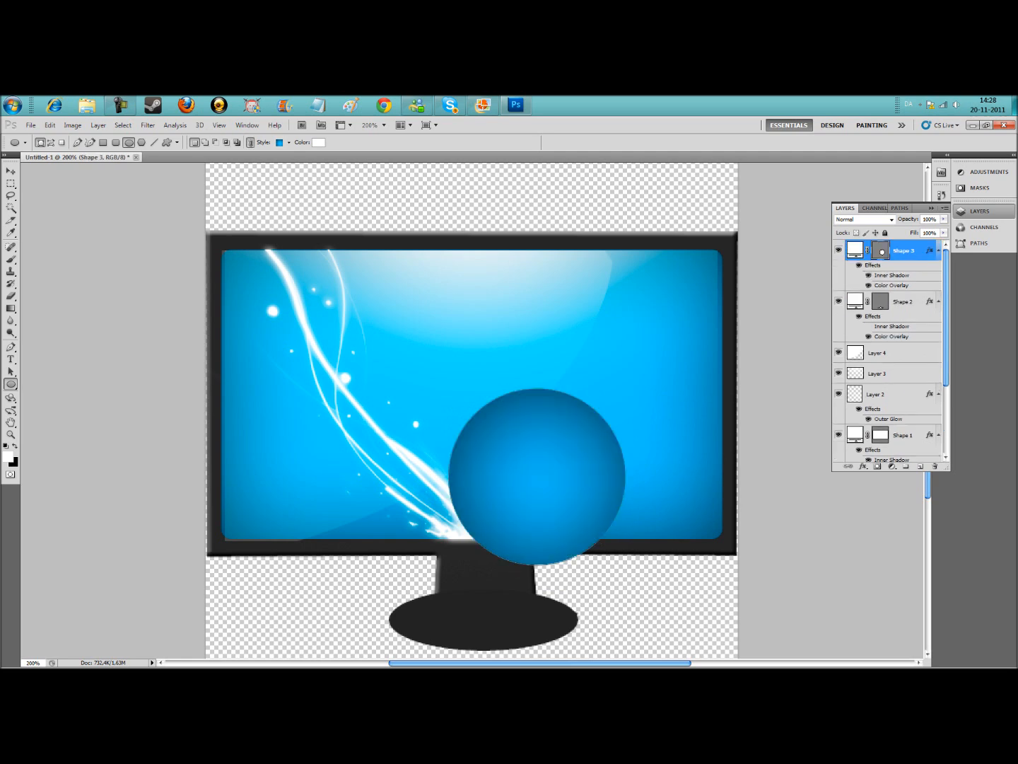
right_click(904, 249)
Step: In Shape 3's layer style, turn off Inner Shadow and set the Color Overlay to cyan 00fffc
left_click(931, 268)
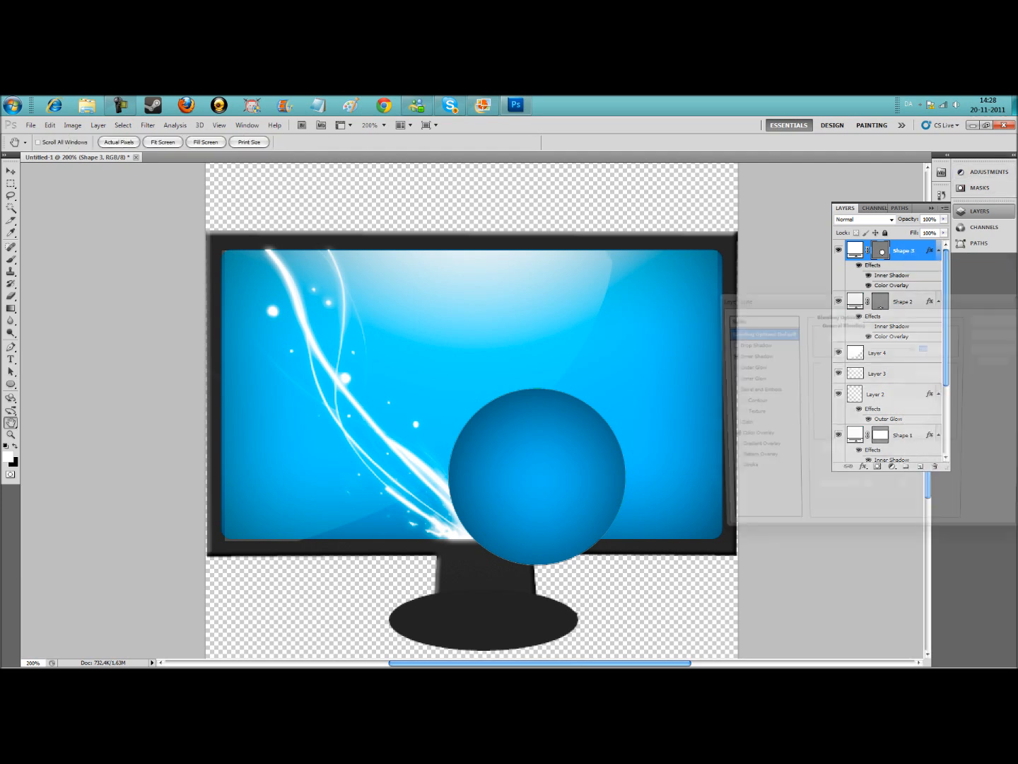
left_click(750, 438)
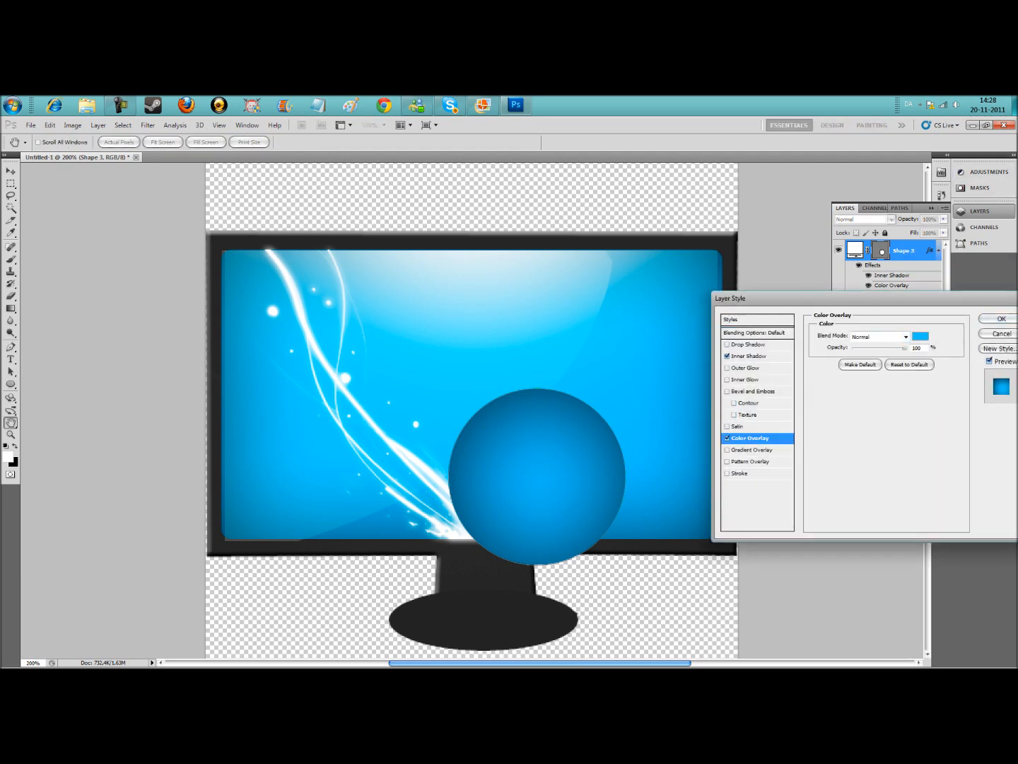
left_click(727, 355)
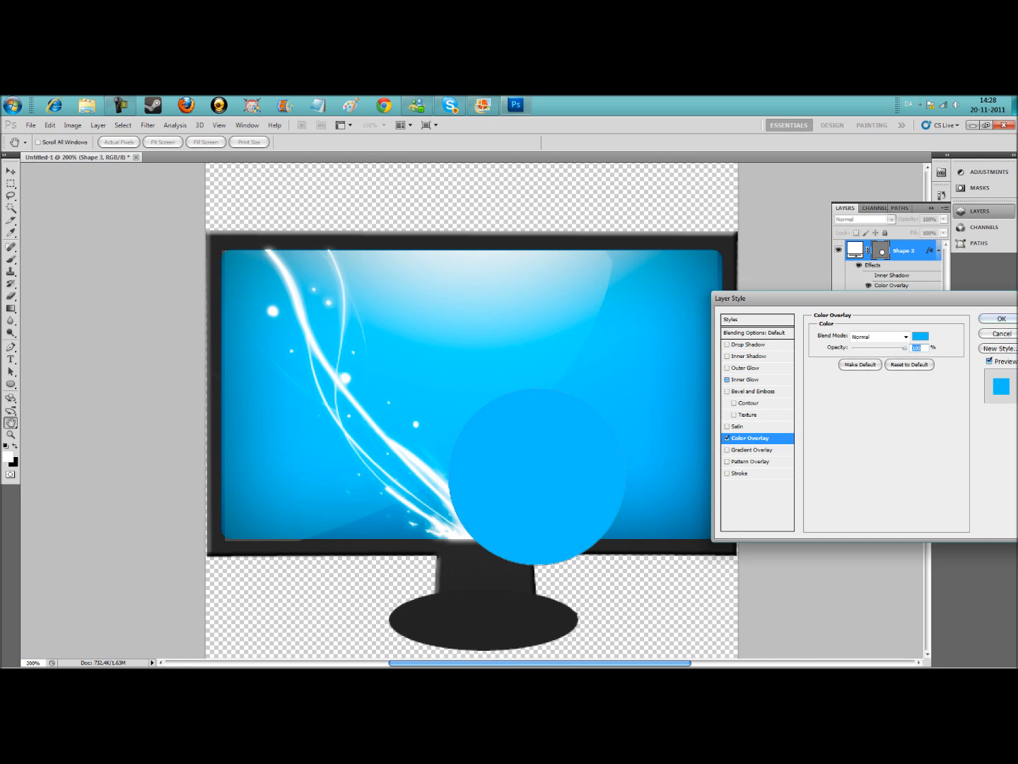
left_click(921, 336)
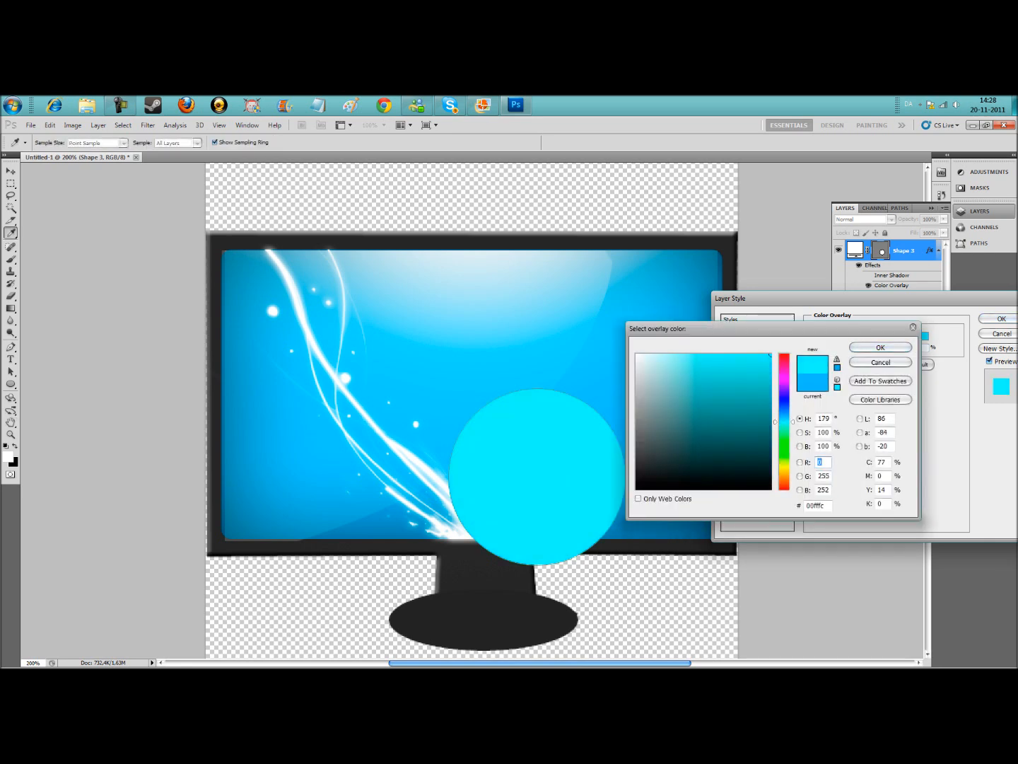
key("Return")
Step: Enable a cyan Outer Glow of size 30 on the circle and apply the style
left_click(746, 368)
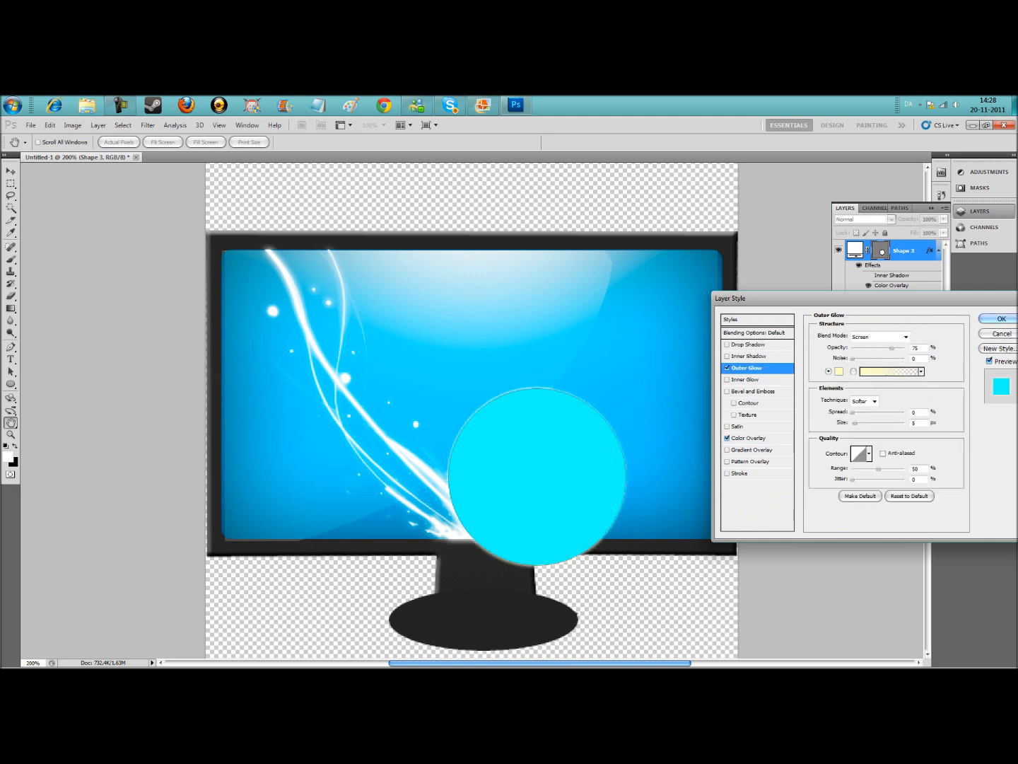
left_click(828, 372)
left_click(510, 549)
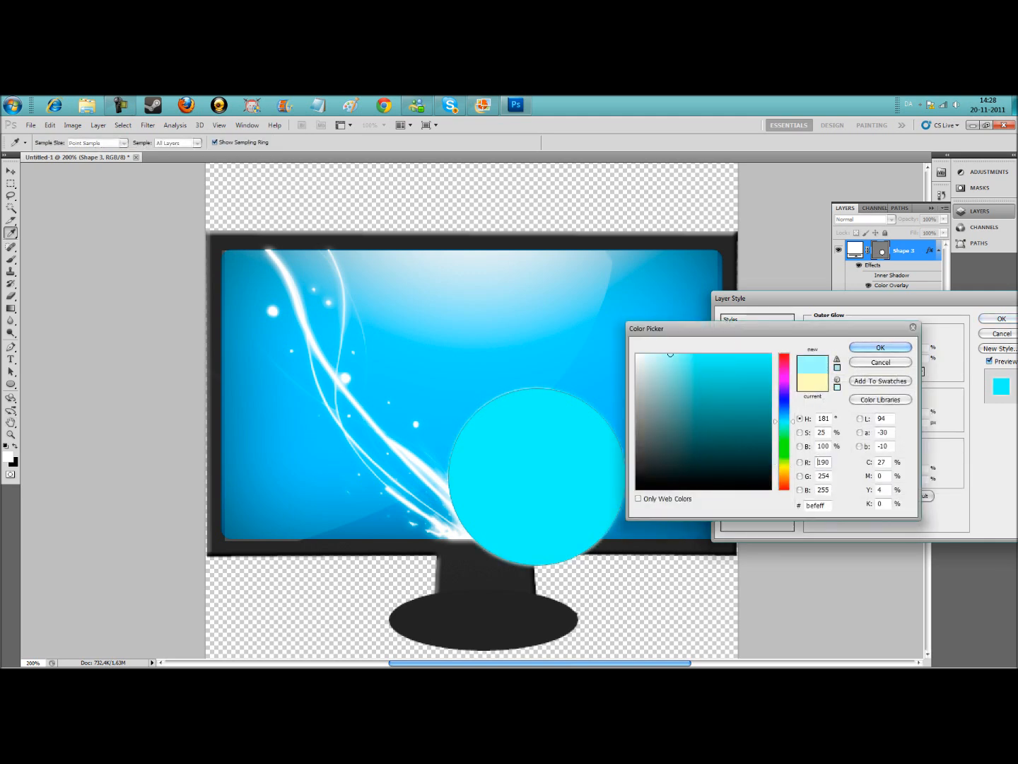
key("Return")
key("Tab")
key("Tab")
key("Tab")
type("30")
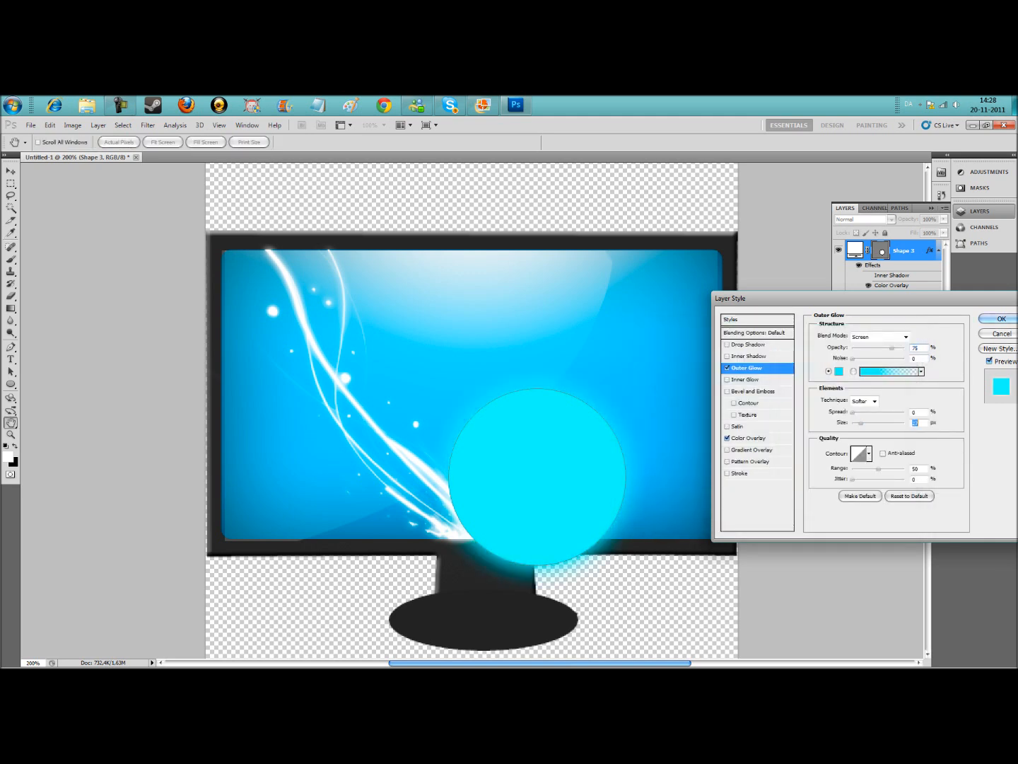
key("Return")
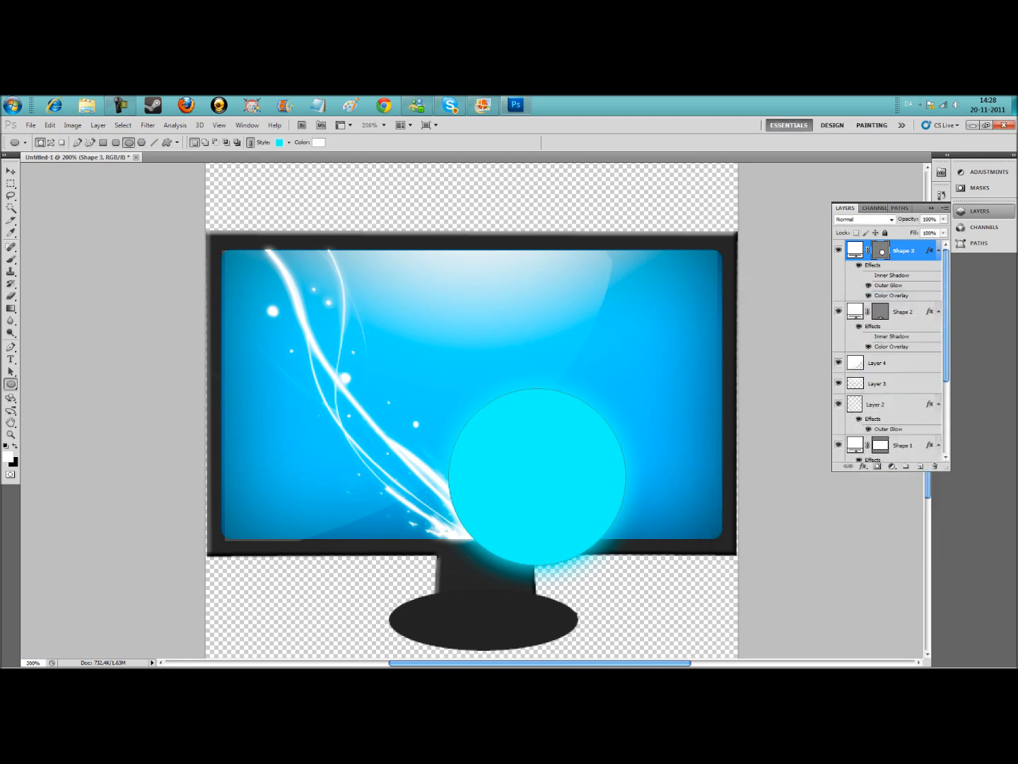
Step: Pick the Eraser with a 60 px tip and rasterize the circle shape for erasing
left_click(11, 295)
right_click(11, 296)
left_click(55, 295)
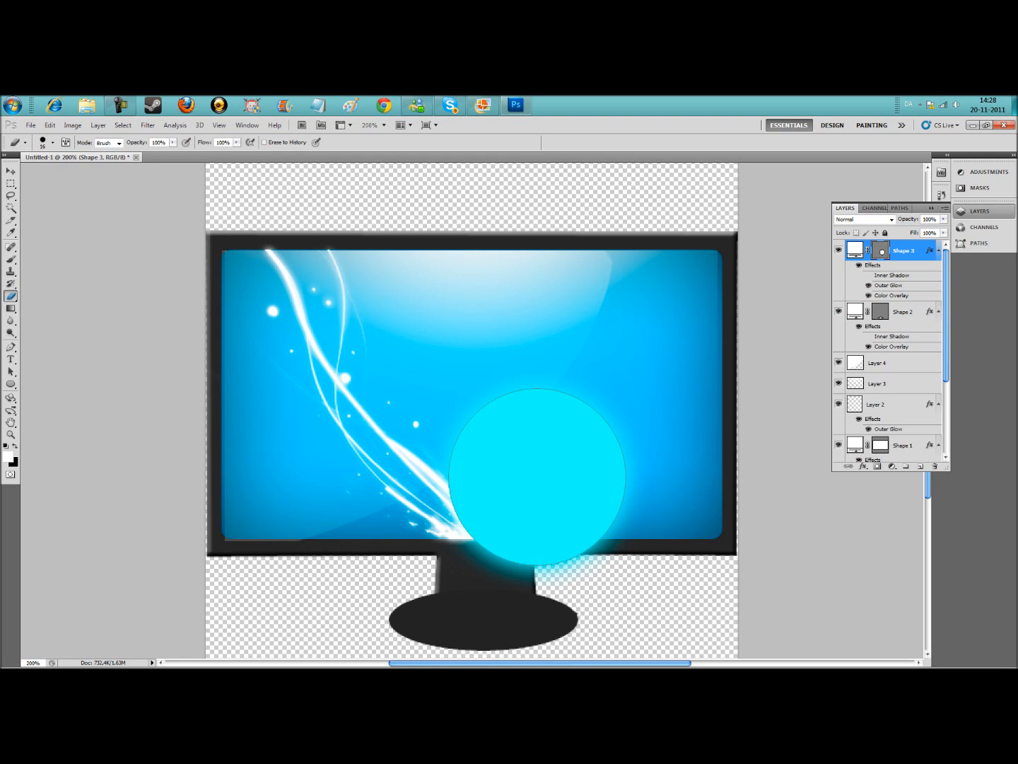
left_click(53, 142)
left_click(39, 264)
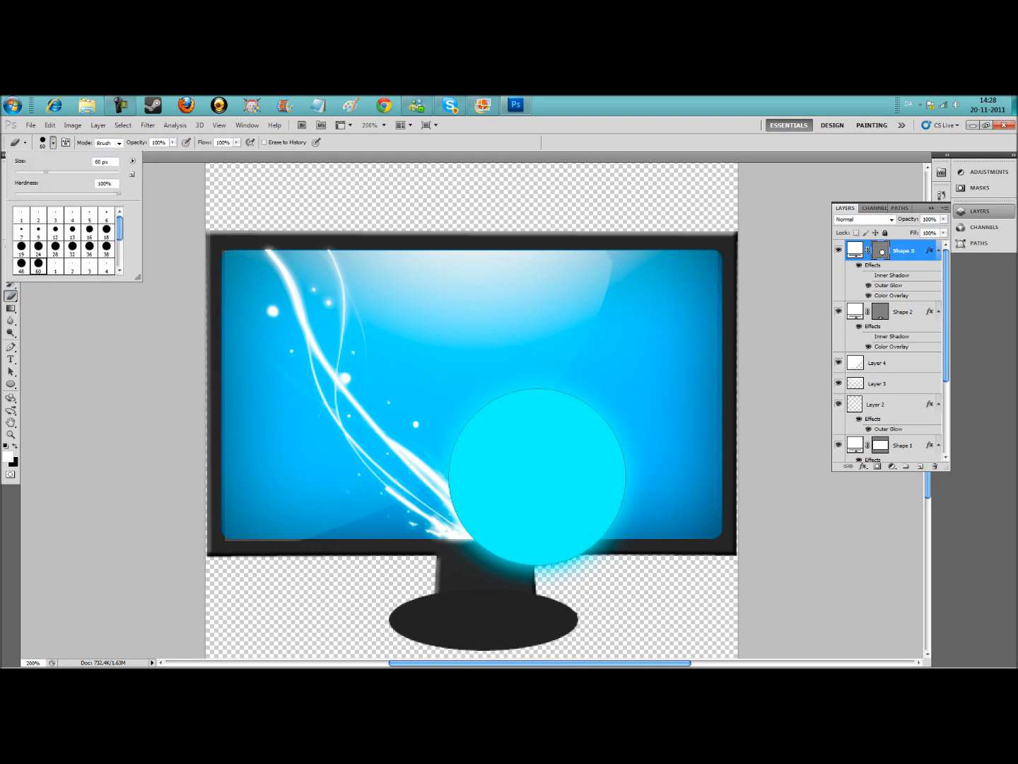
left_click(537, 477)
left_click(487, 331)
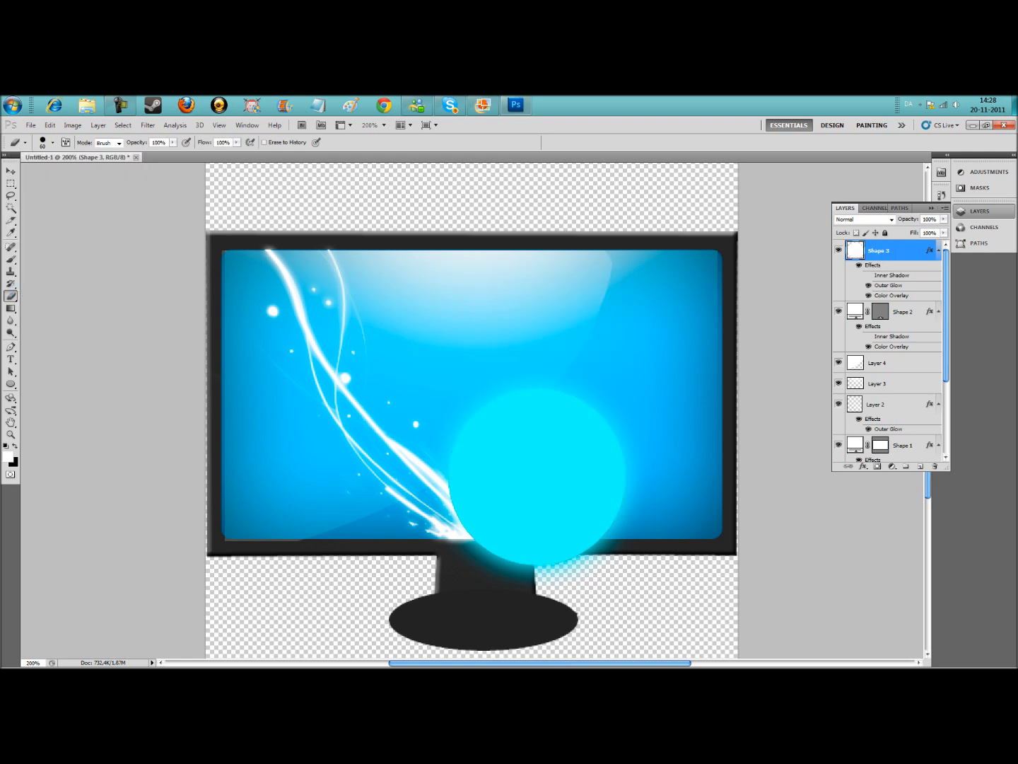
Step: Enlarge the eraser to about 139 px and erase the circle's centre, leaving a cyan ring
left_click(52, 142)
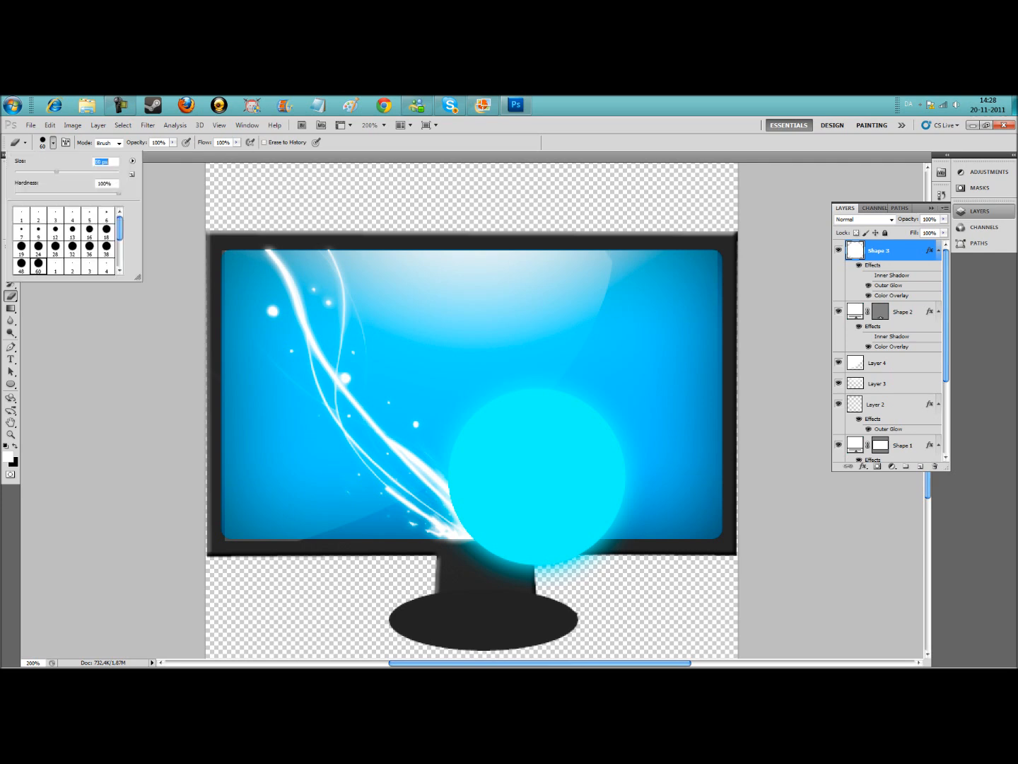
left_click_drag(56, 171, 63, 171)
key("Down")
key("Down")
key("Down")
key("Return")
left_click(537, 477)
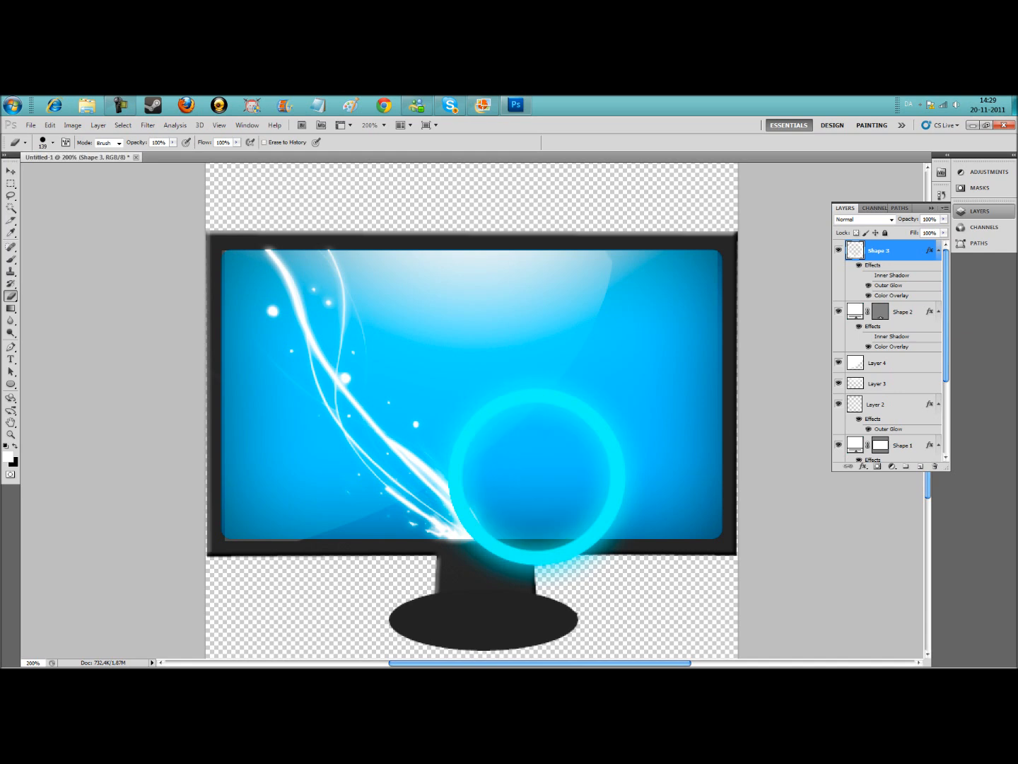
Step: Load the Square Brushes set, pick the 24 px square brush and erase a gap at the ring's top
left_click(52, 143)
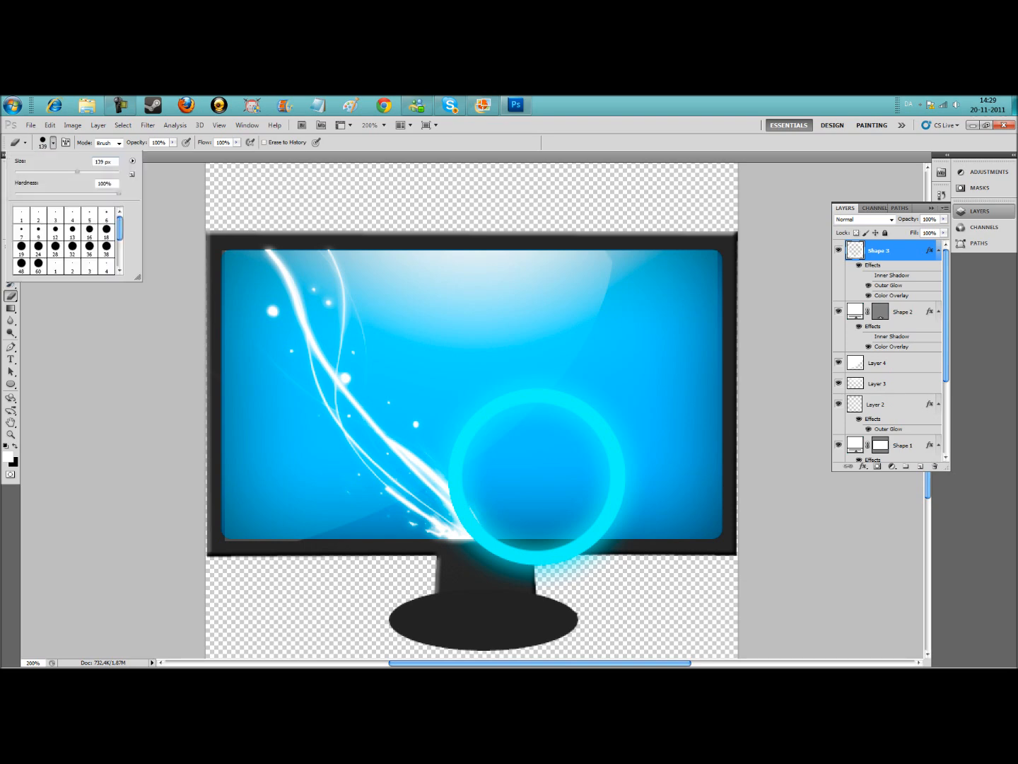
left_click(132, 161)
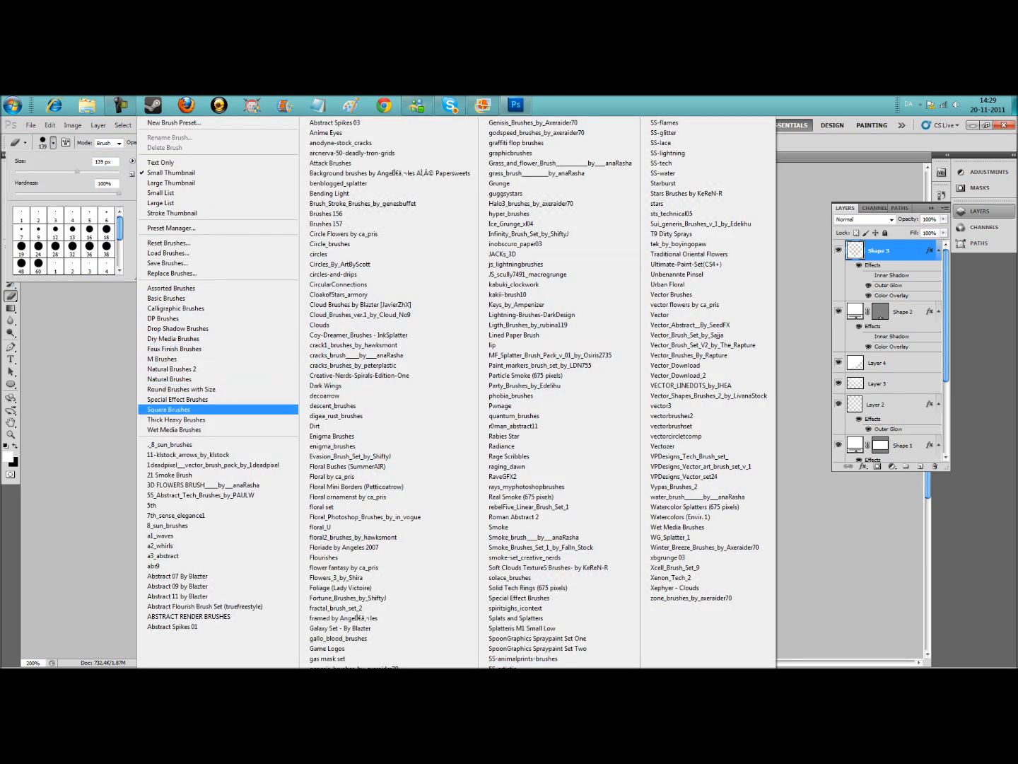
key("Return")
key("Return")
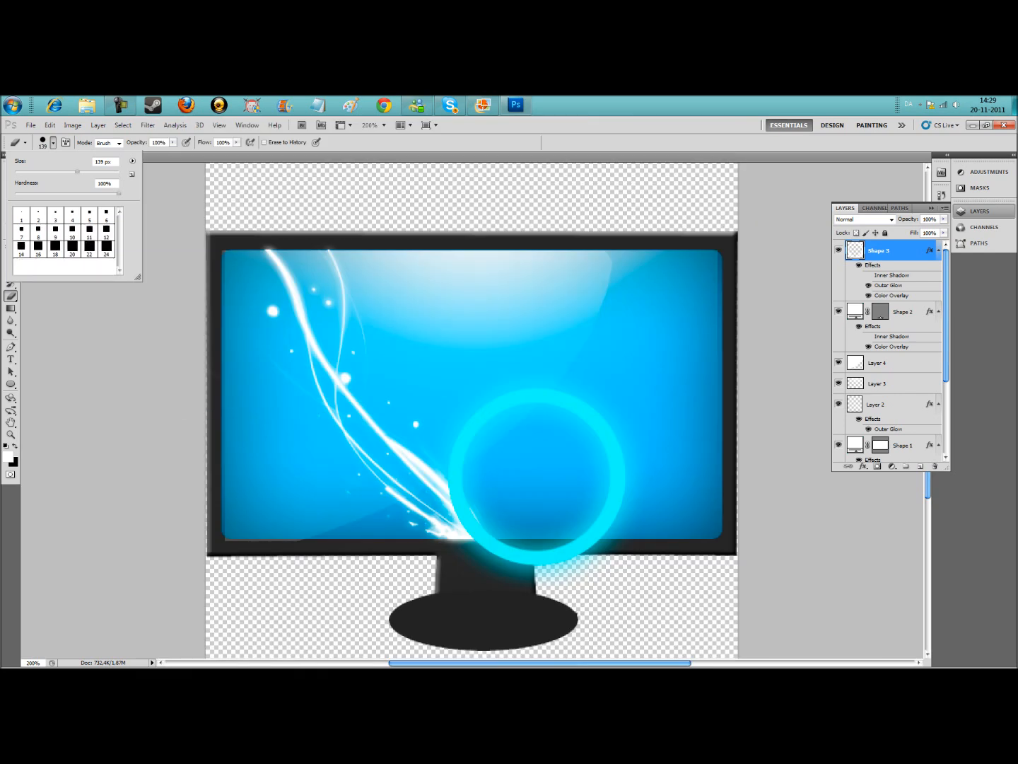
left_click(107, 248)
key("Return")
mouse_move(534, 387)
left_mouse_down()
mouse_move(534, 405)
mouse_move(549, 404)
mouse_move(518, 404)
left_mouse_up()
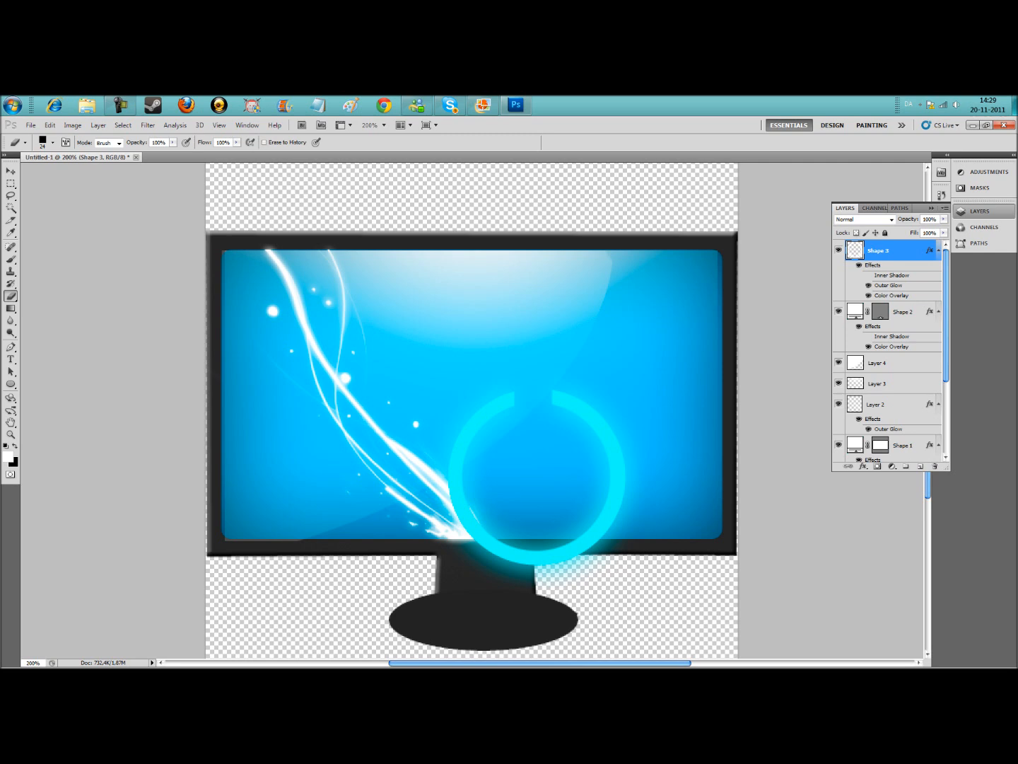
Step: On a new layer, draw a thin vertical cyan rectangle through the ring's top gap
left_click(920, 467)
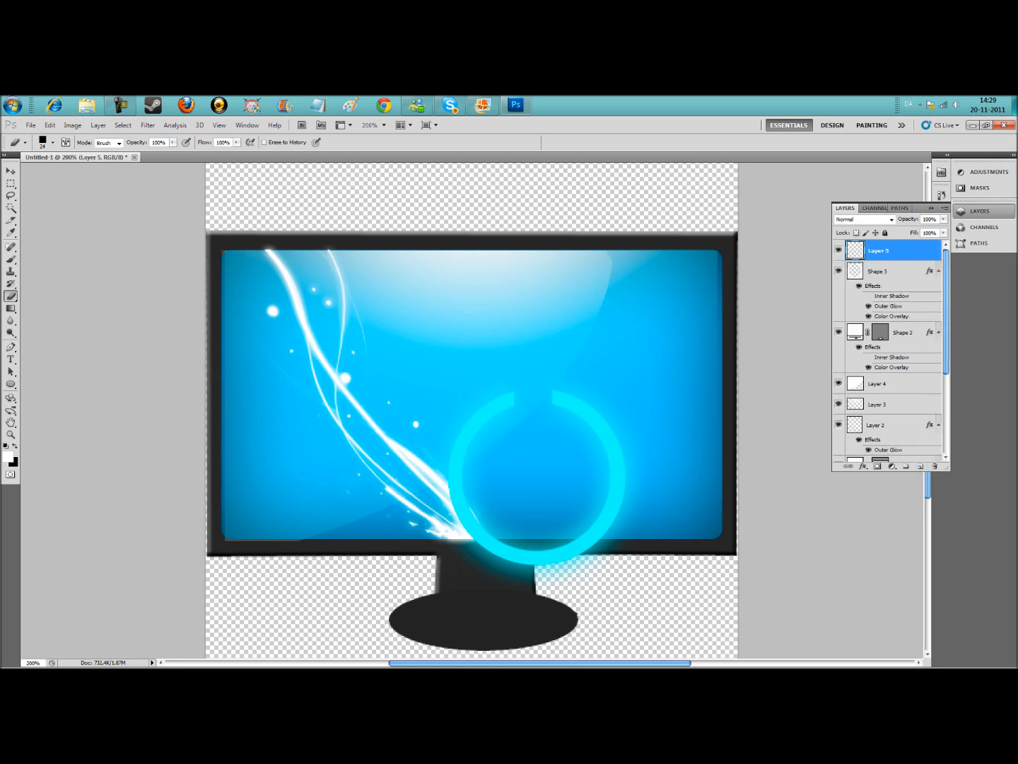
left_click(11, 383)
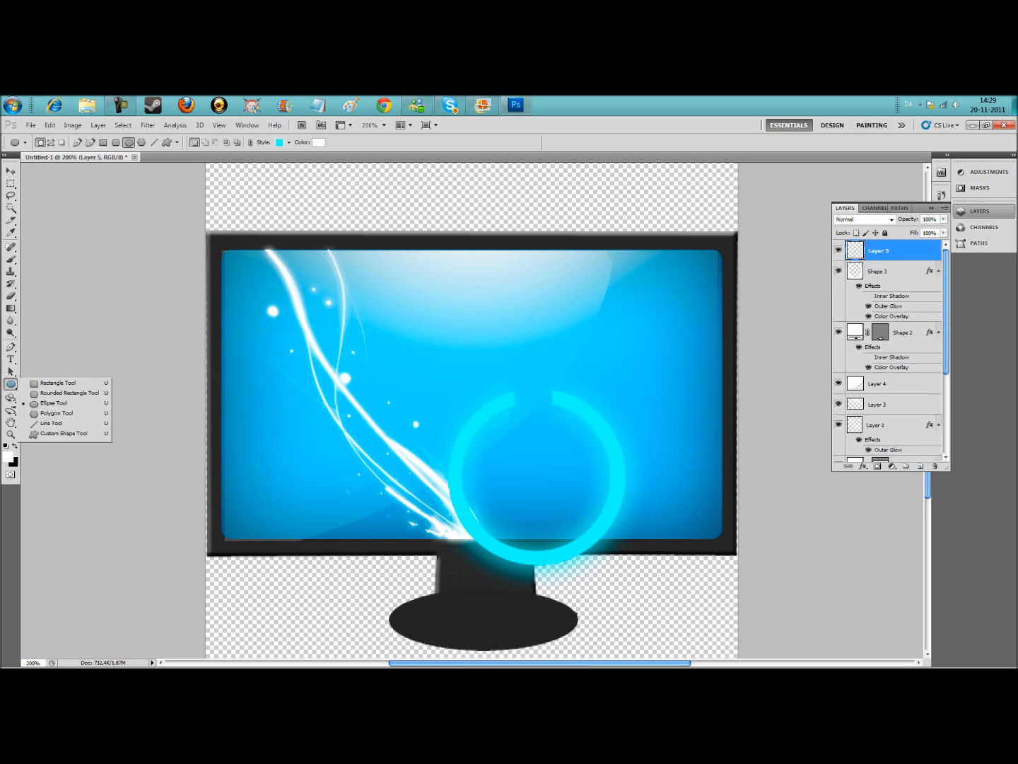
left_click(57, 382)
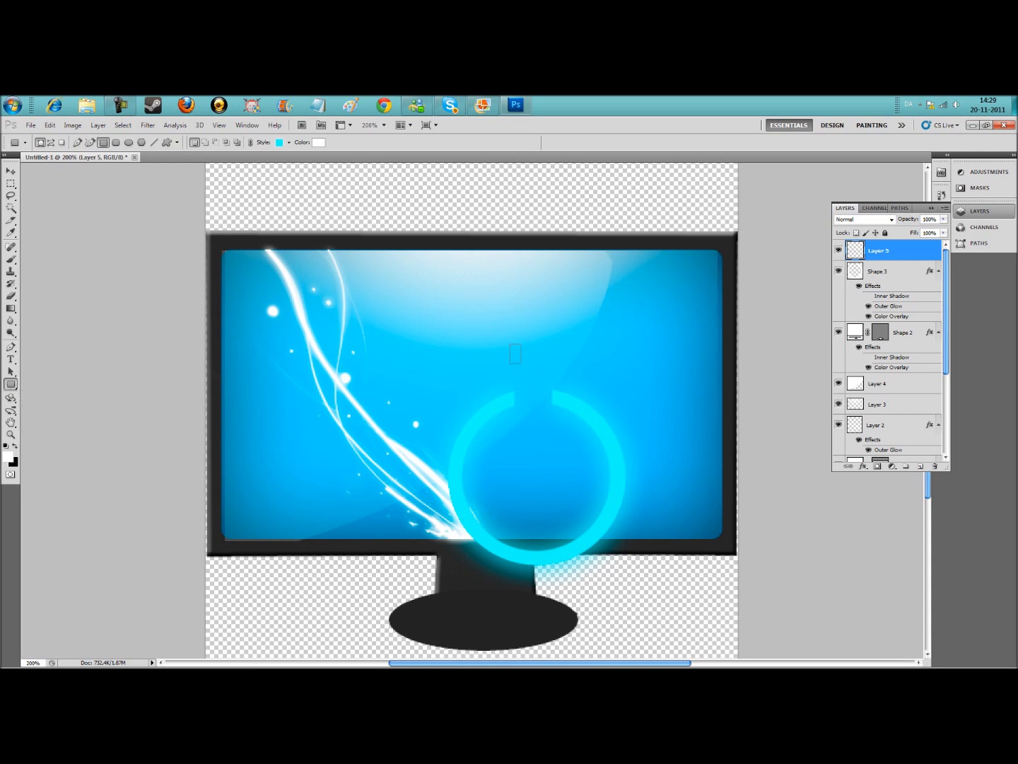
left_click_drag(510, 343, 537, 465)
left_click_drag(536, 475, 536, 474)
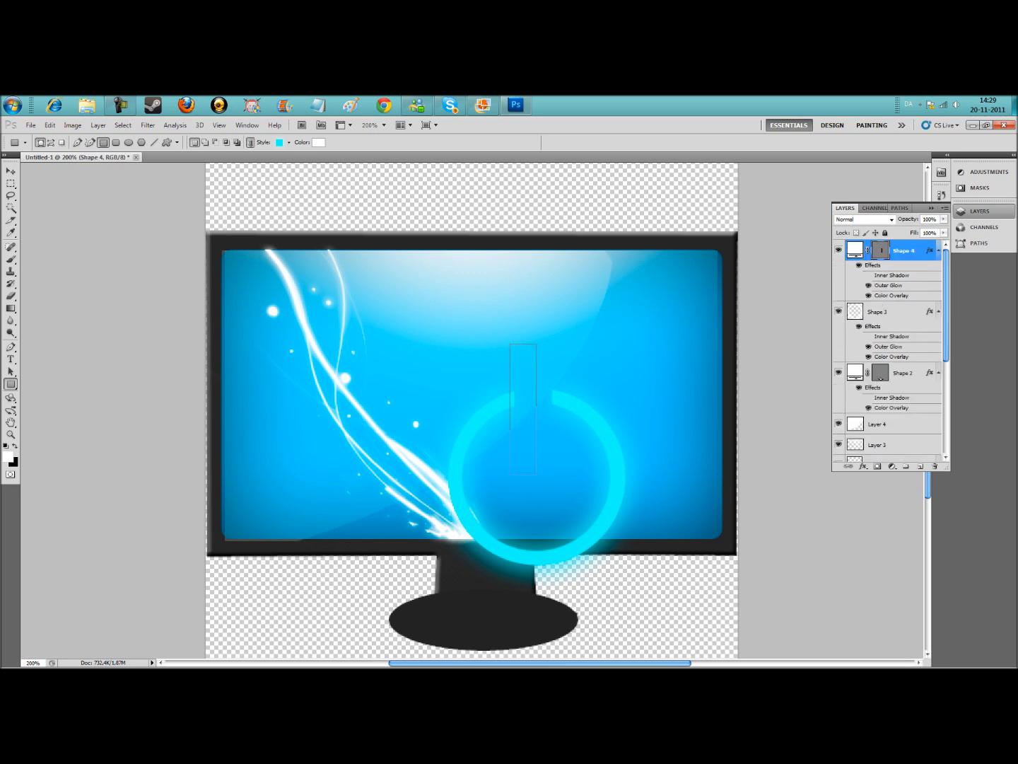
Step: Nudge the bar into place with arrow keys to complete the power symbol
key("v")
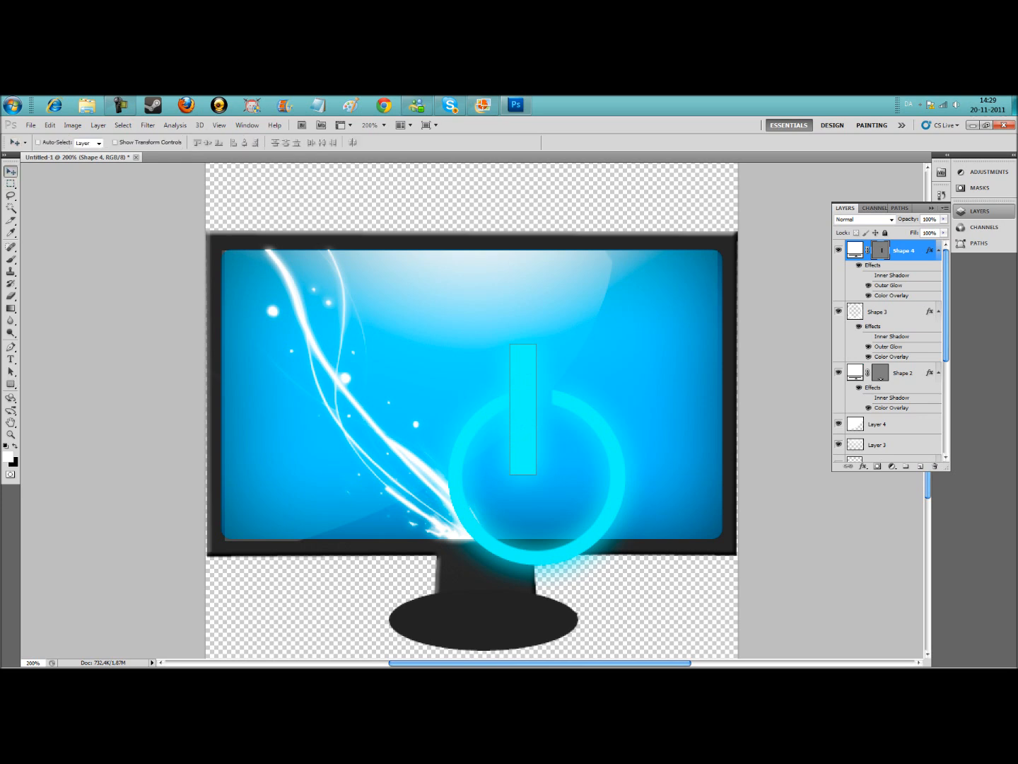
key("Down")
key("Down")
key("Right")
key("Right")
key("Right")
key("Right")
key("Right")
key("Right")
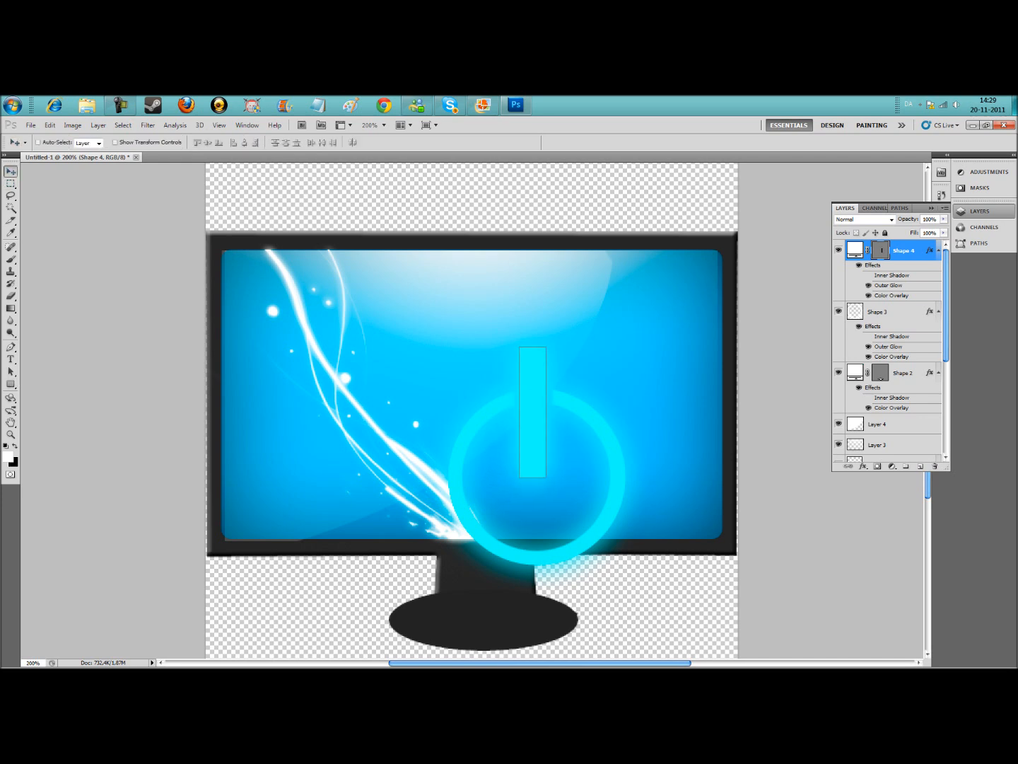
key("Left")
key("Down")
key("Down")
key("Down")
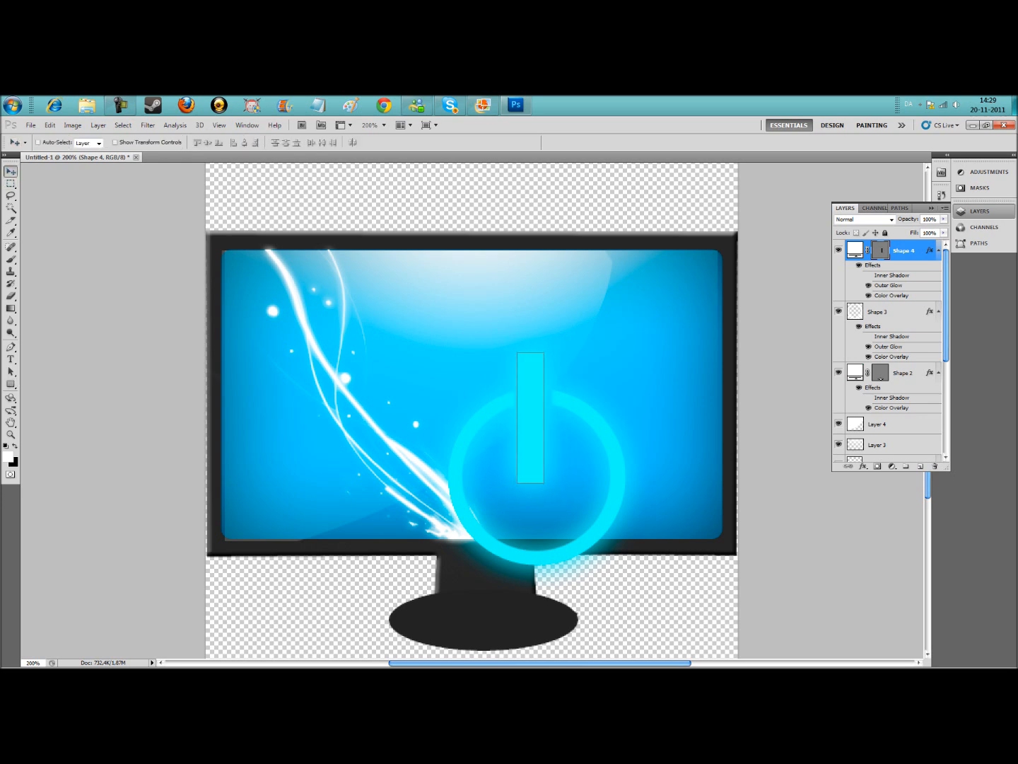
key("Right")
key("Up")
key("Up")
key("alt+bracketleft")
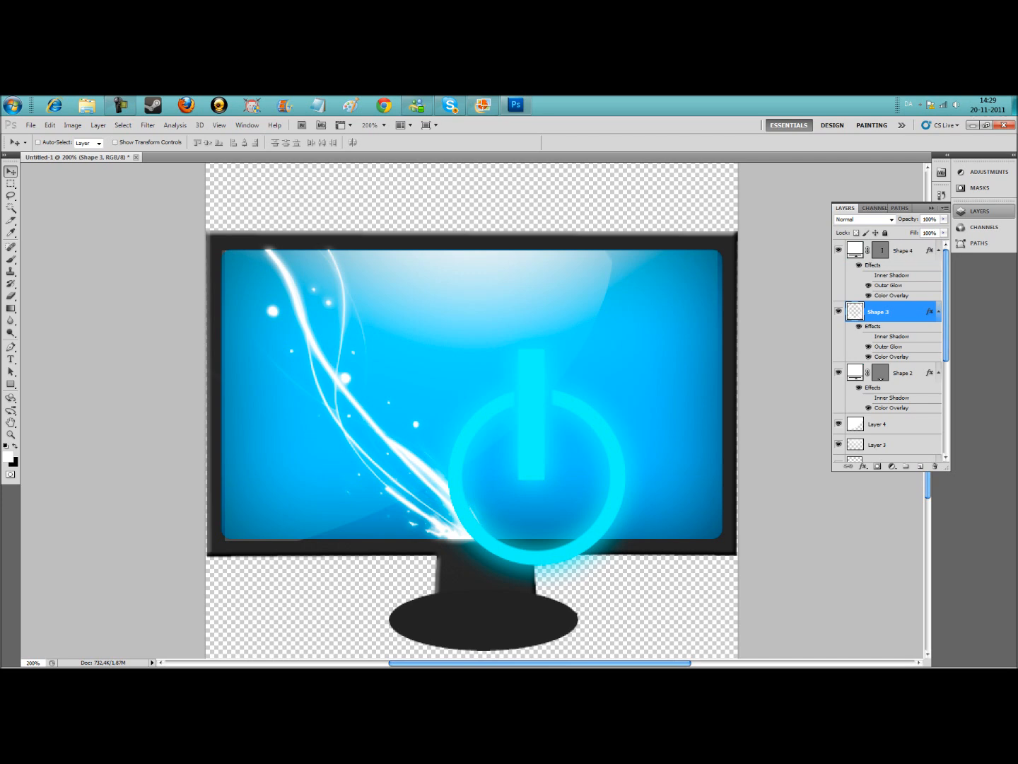
Step: Select Shape 3 and Shape 4 together, free-transform them smaller, then undo the result
key("shift+alt+bracketright")
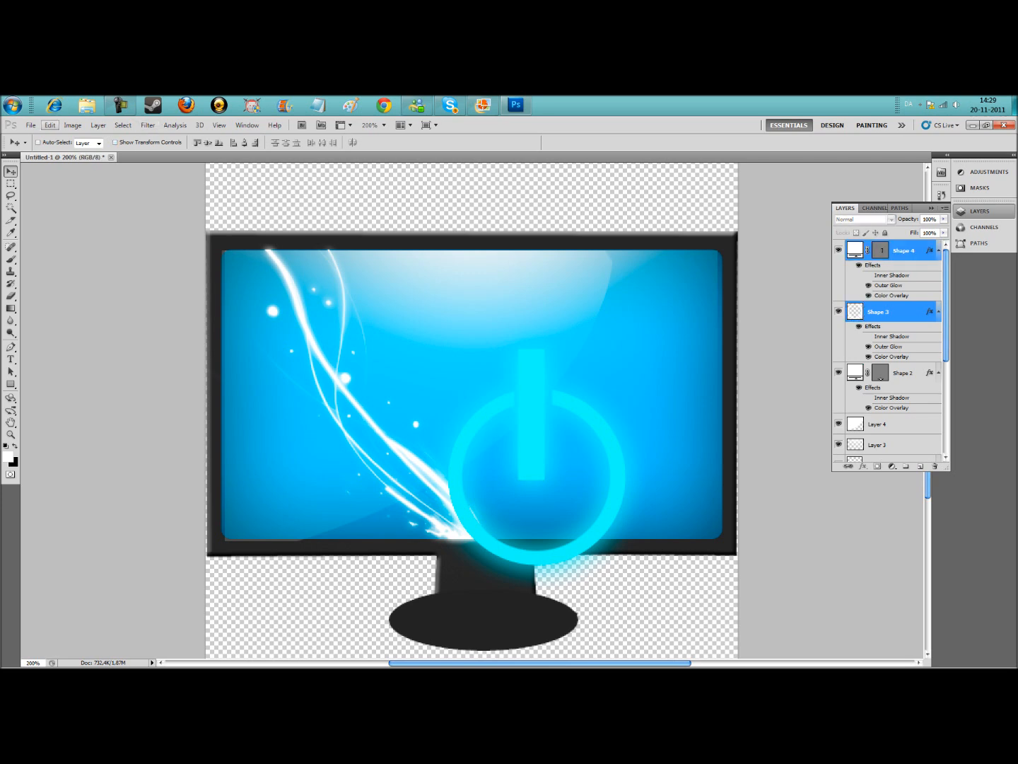
left_click(49, 125)
left_click(87, 317)
mouse_move(450, 348)
left_mouse_down()
mouse_move(613, 554)
mouse_move(625, 548)
left_mouse_up()
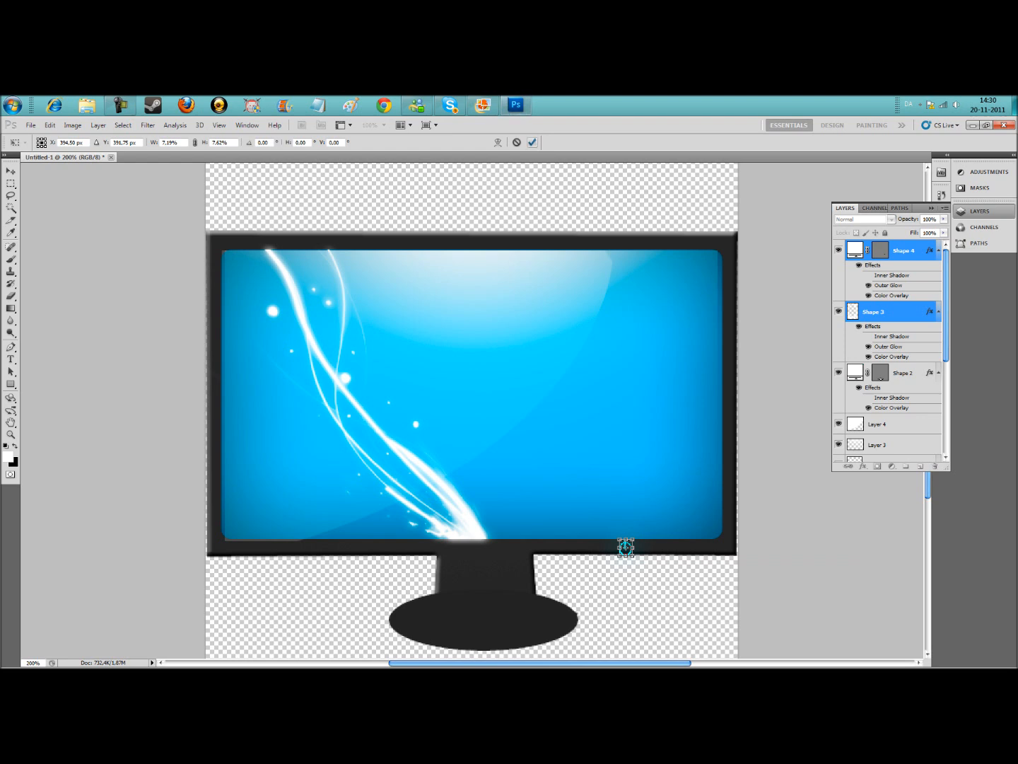
key("Return")
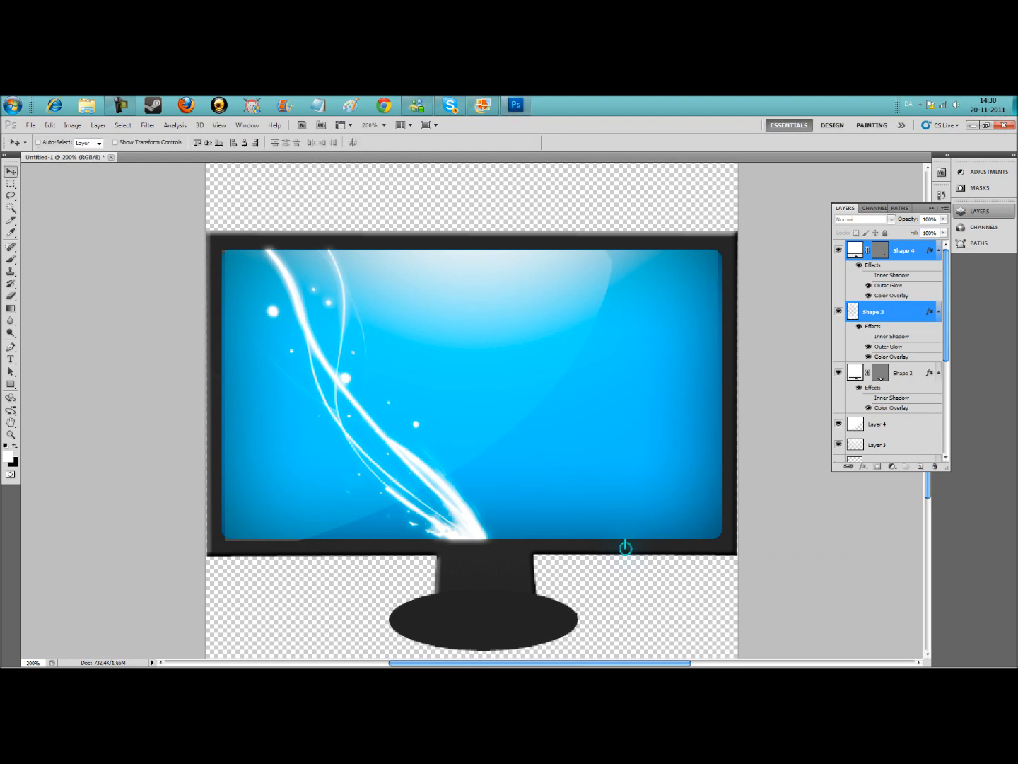
key("ctrl+z")
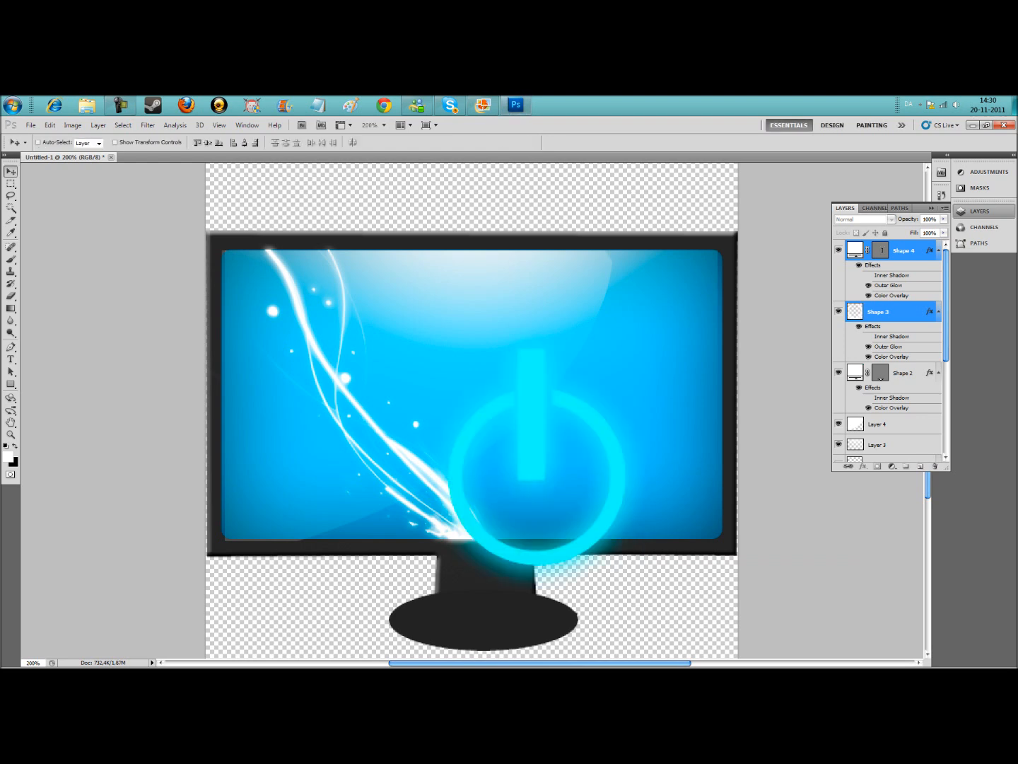
Step: Shrink the power symbol onto the bottom bezel right of centre, then zoom to 100%
left_click(49, 126)
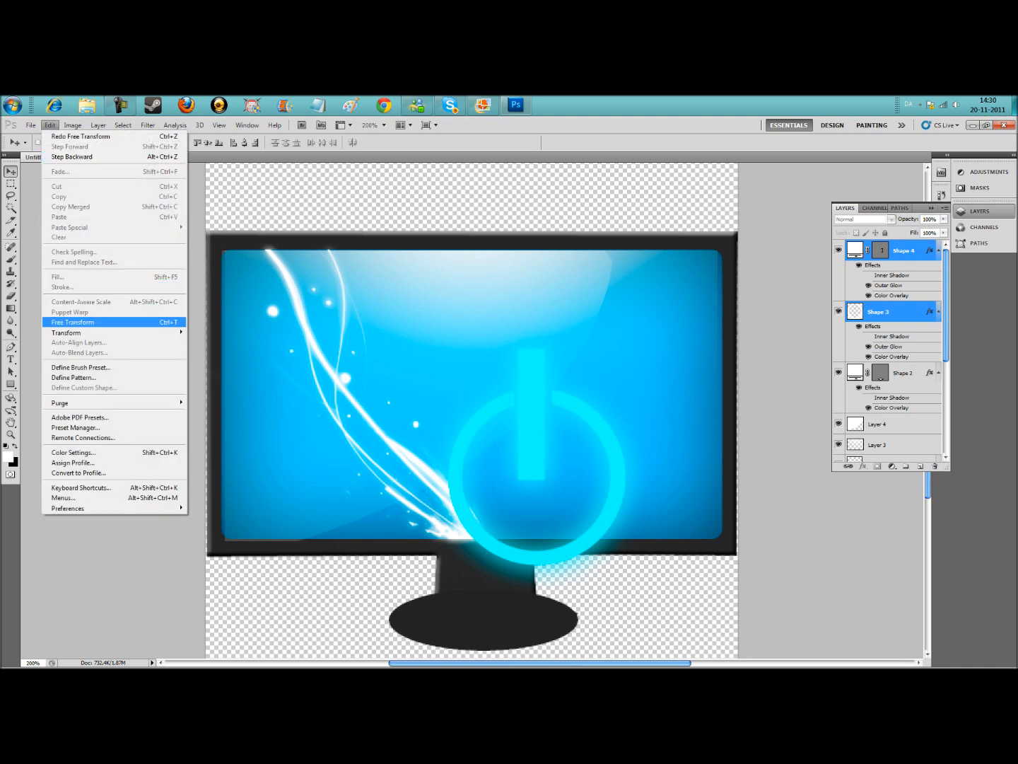
left_click(73, 321)
left_click_drag(449, 349, 620, 546)
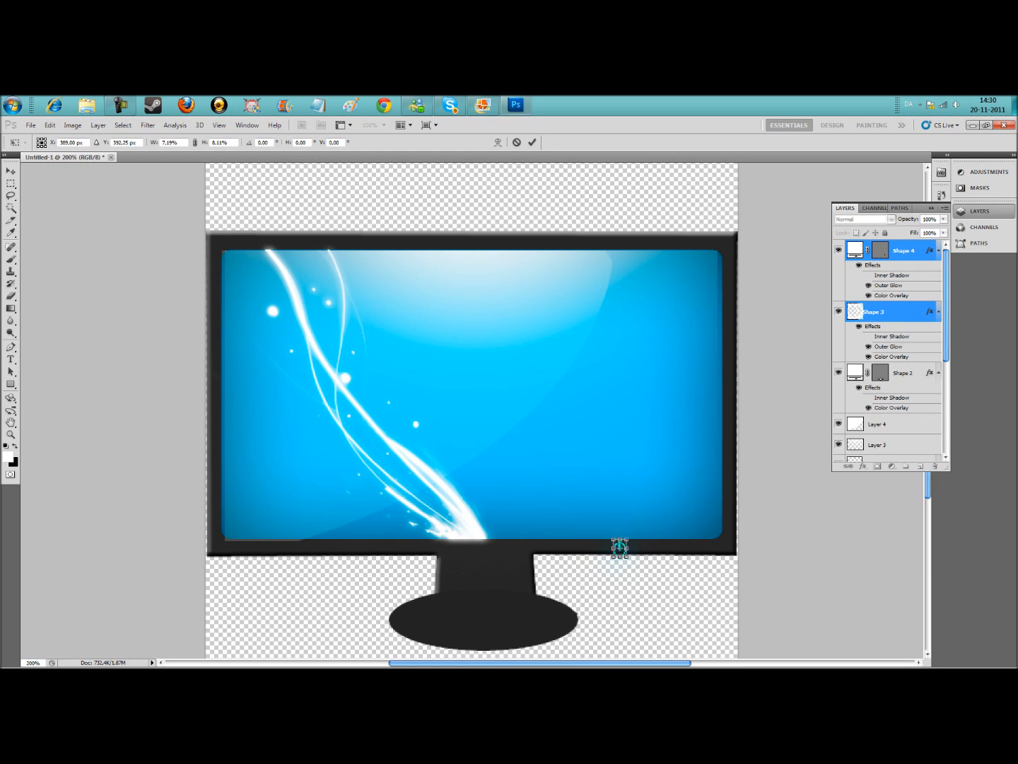
key("Return")
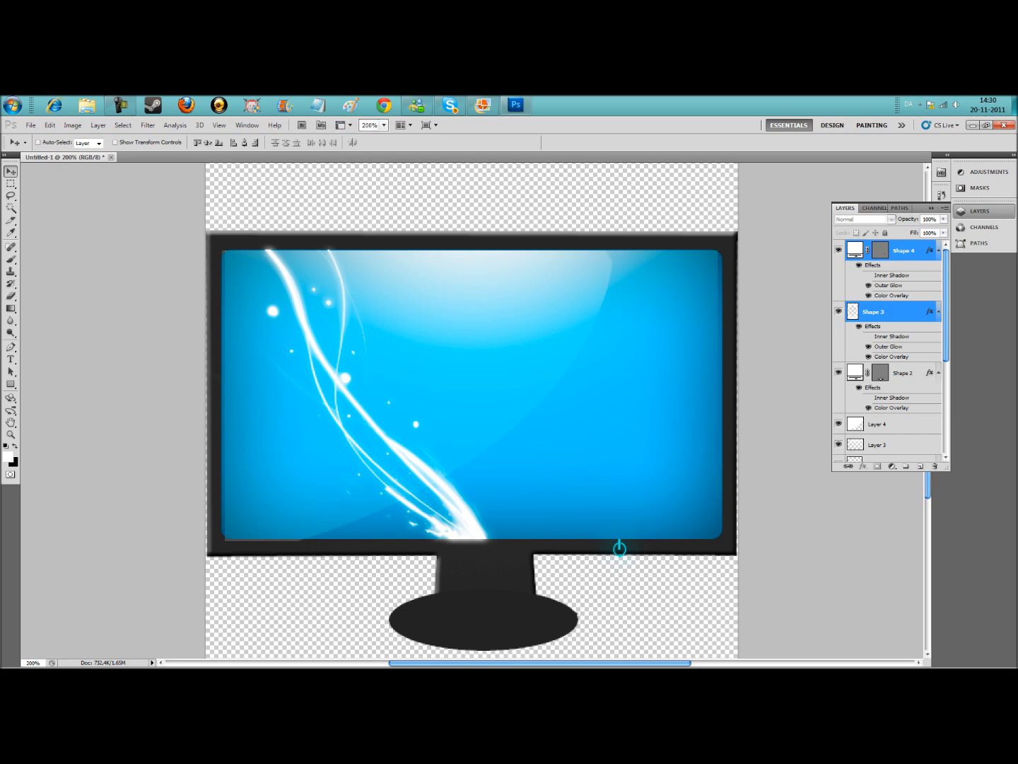
left_click(384, 125)
left_click(389, 162)
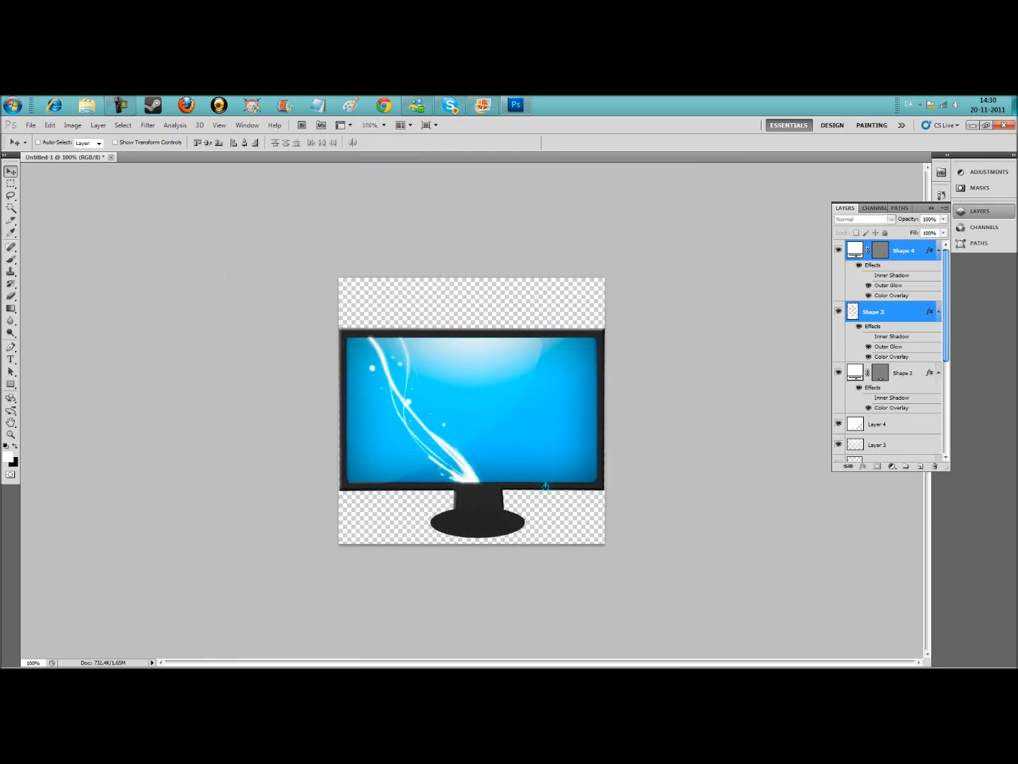